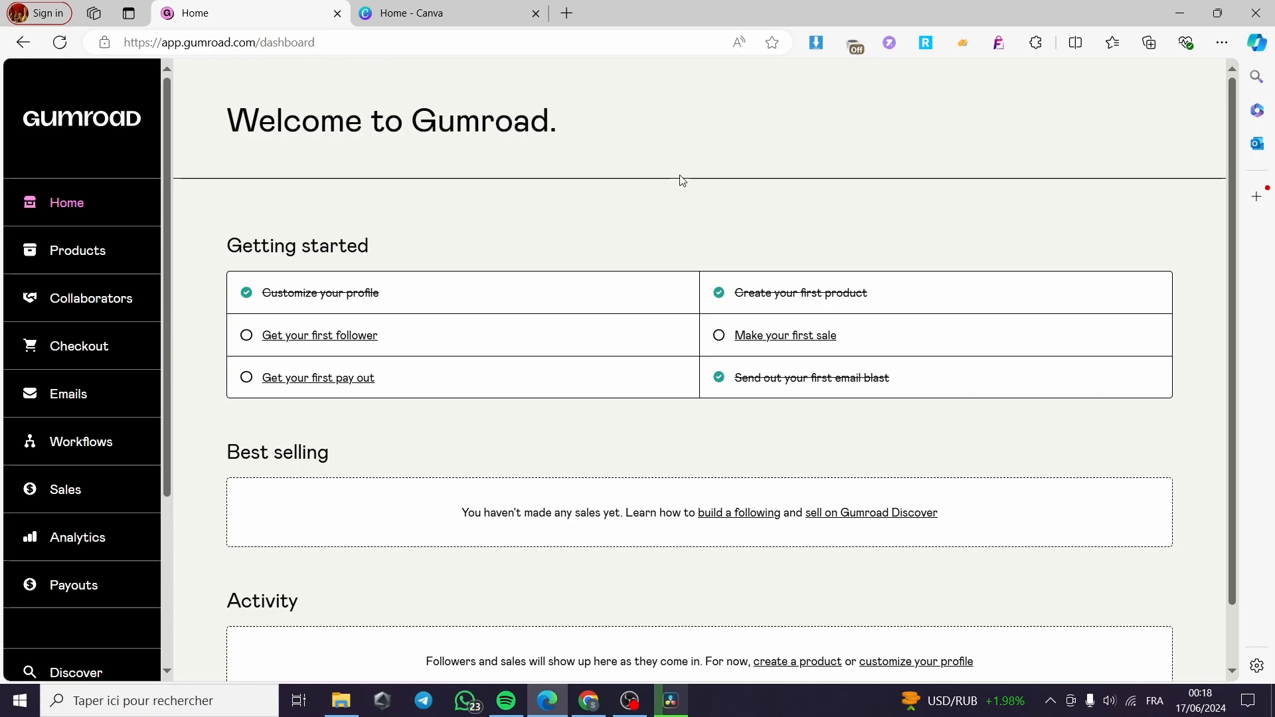
Open the Gumroad products list and start creating a new product
click(425, 13)
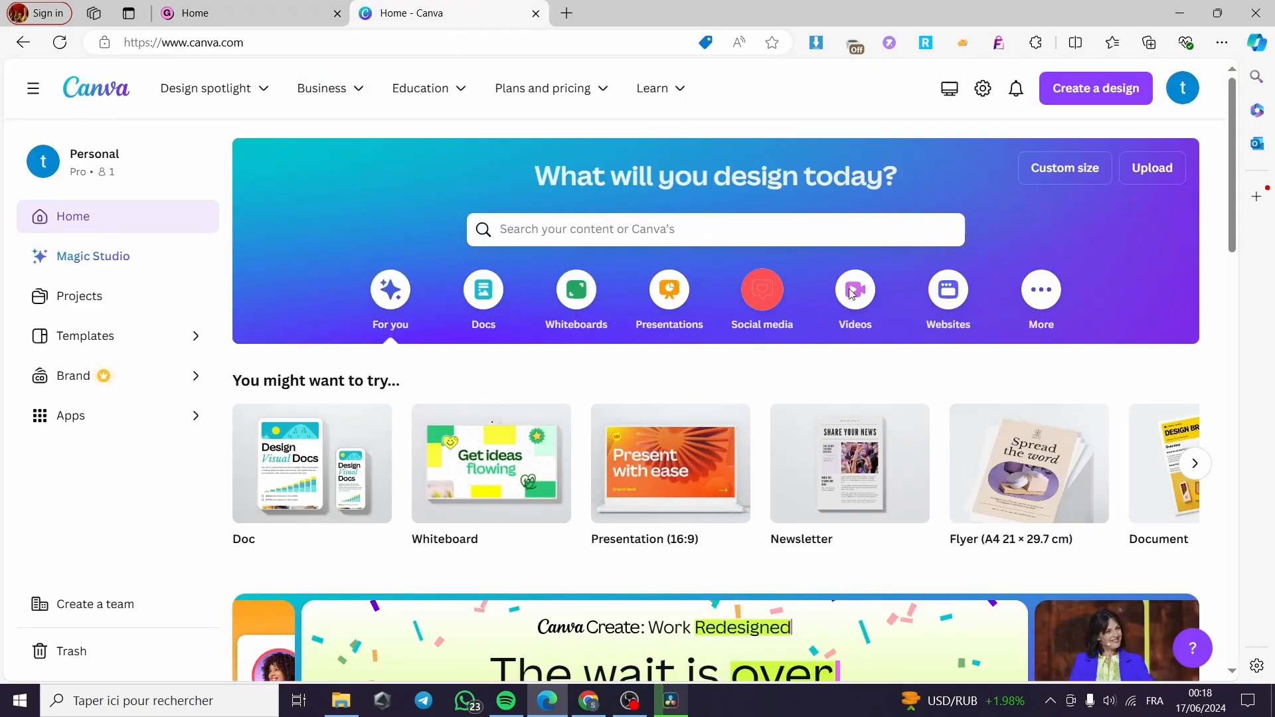
click(307, 7)
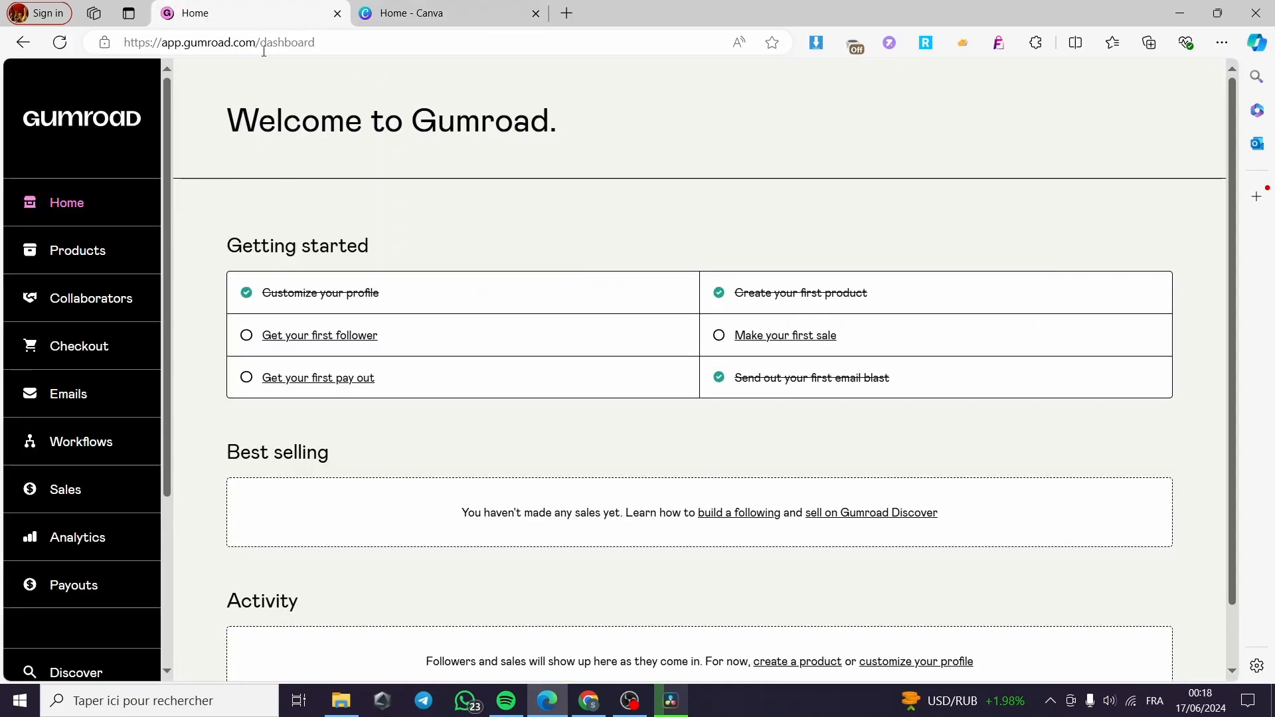
click(90, 265)
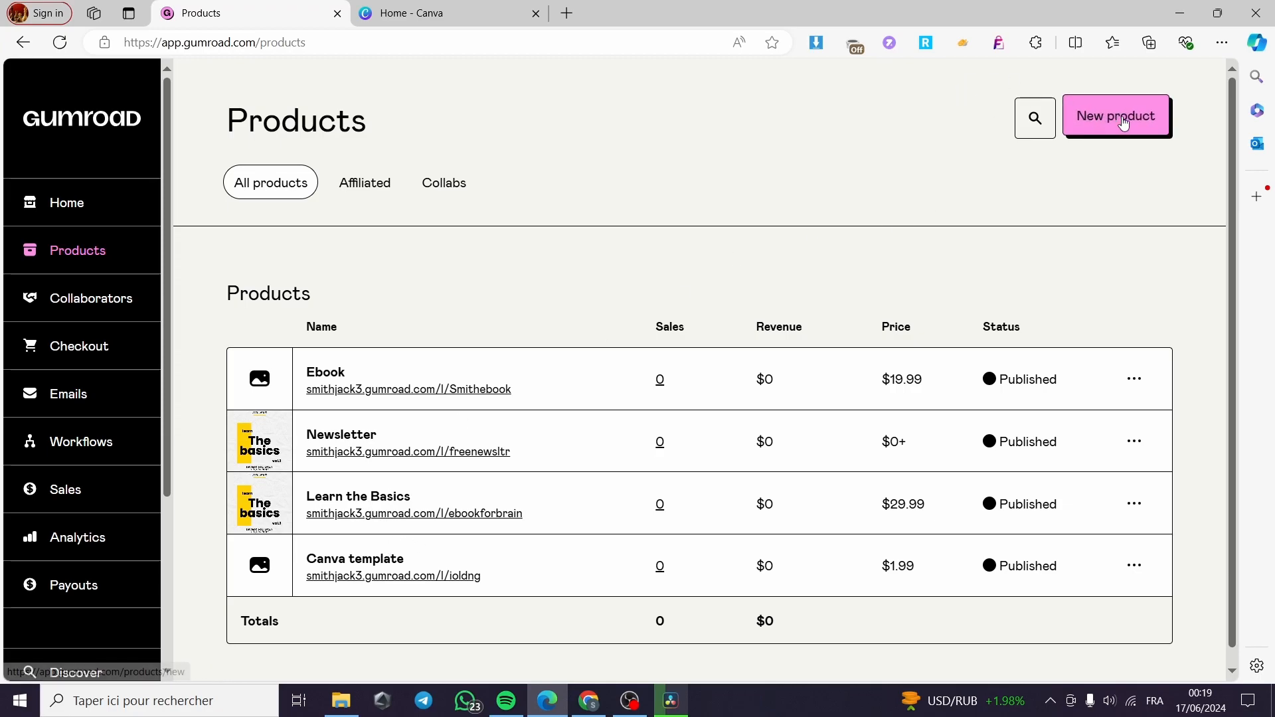
click(1078, 126)
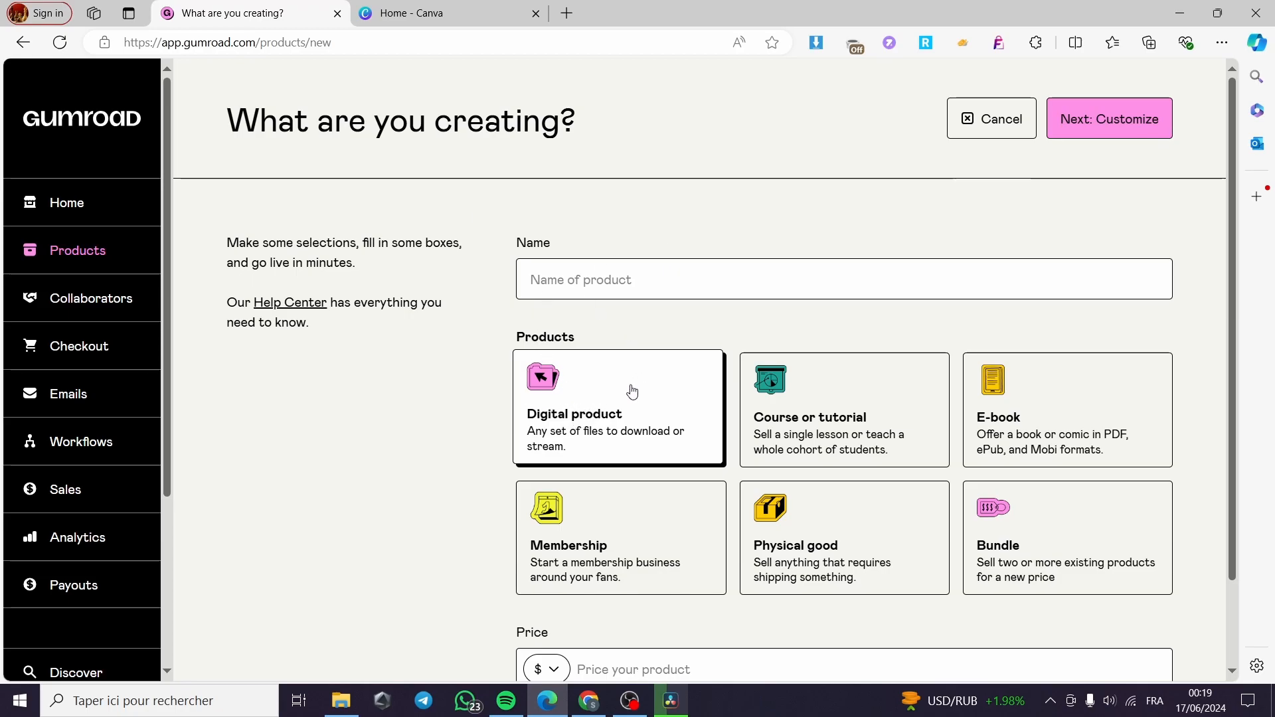
Name the new digital product "Ebook"
scroll(632, 392, down, 2)
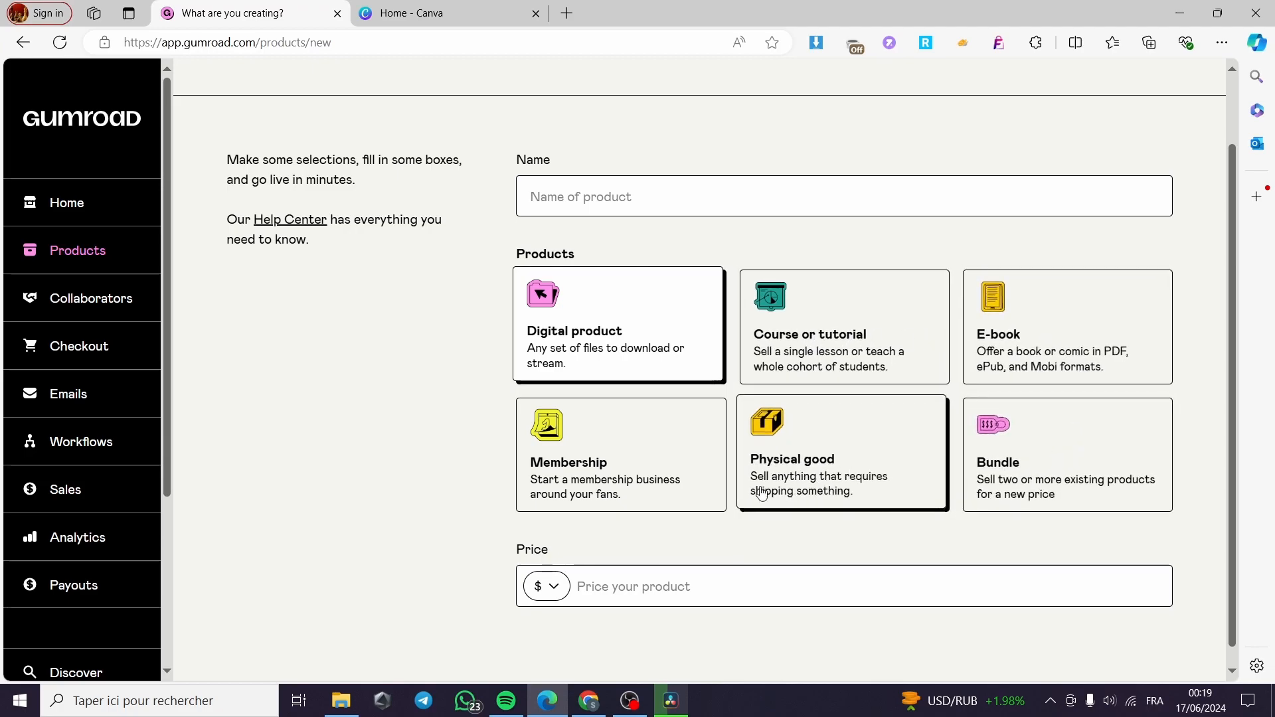
scroll(563, 472, up, 2)
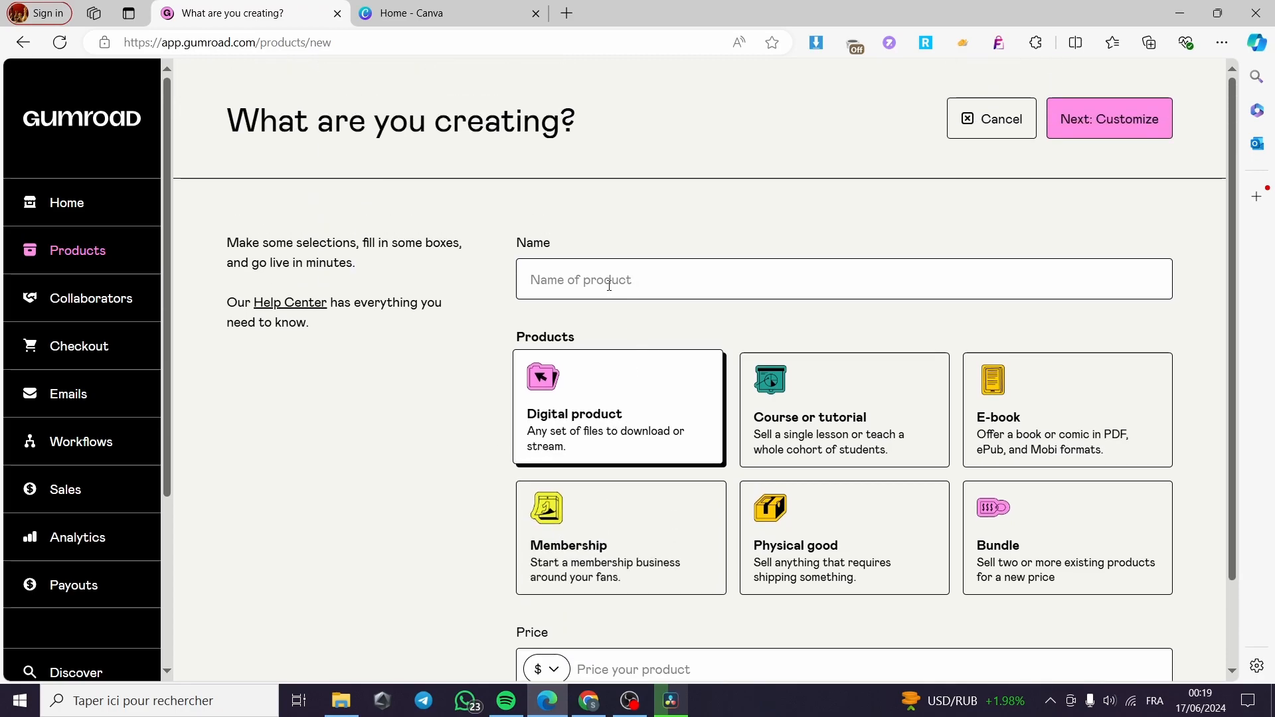
click(584, 265)
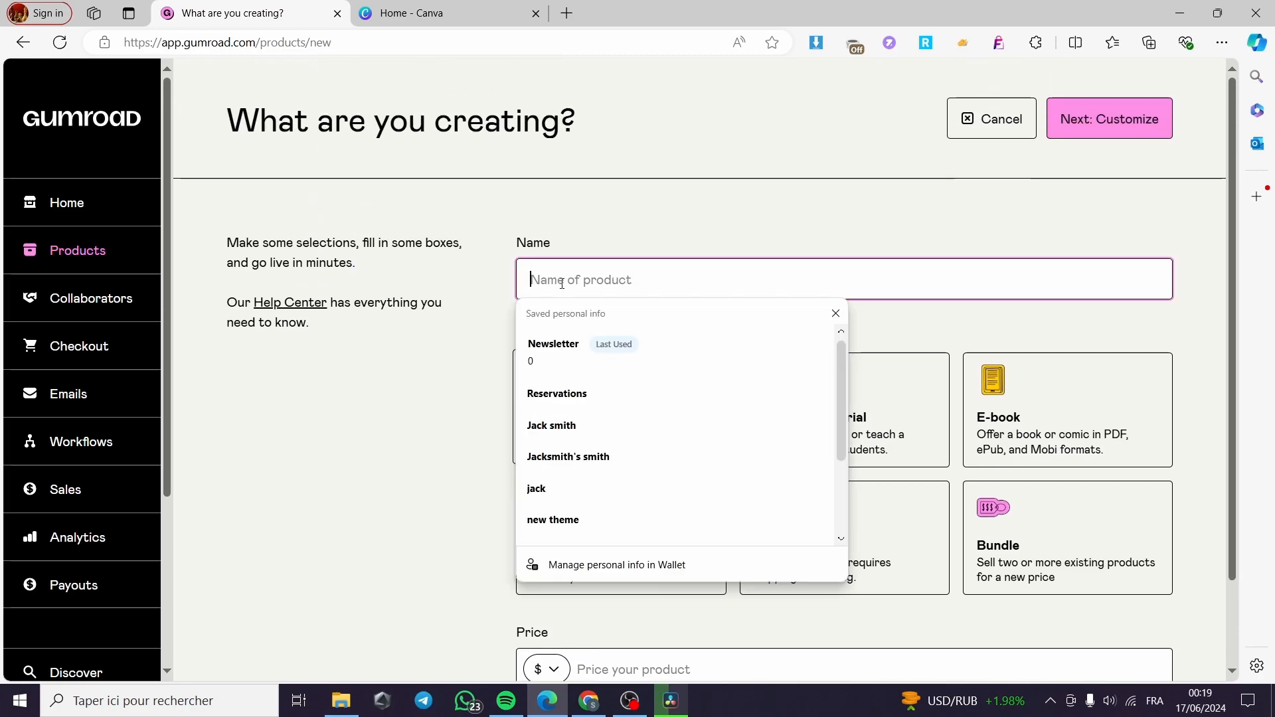
click(632, 224)
click(599, 279)
text(E)
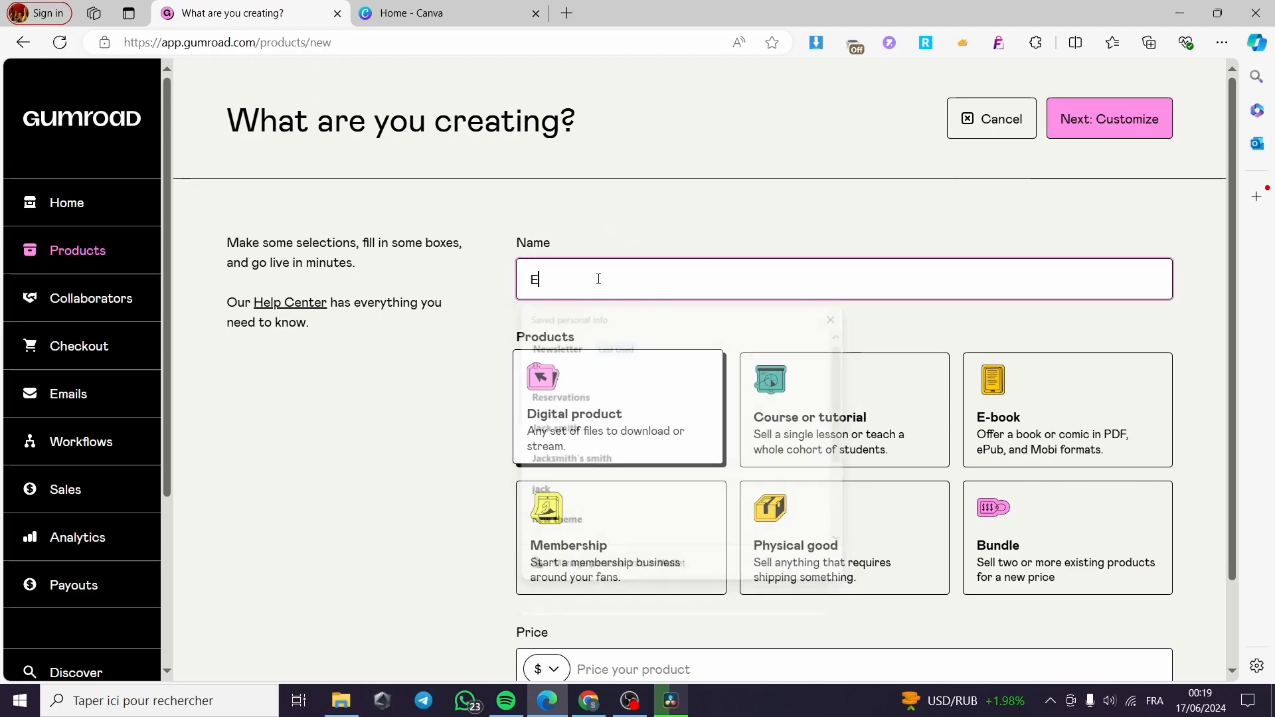
text(boo)
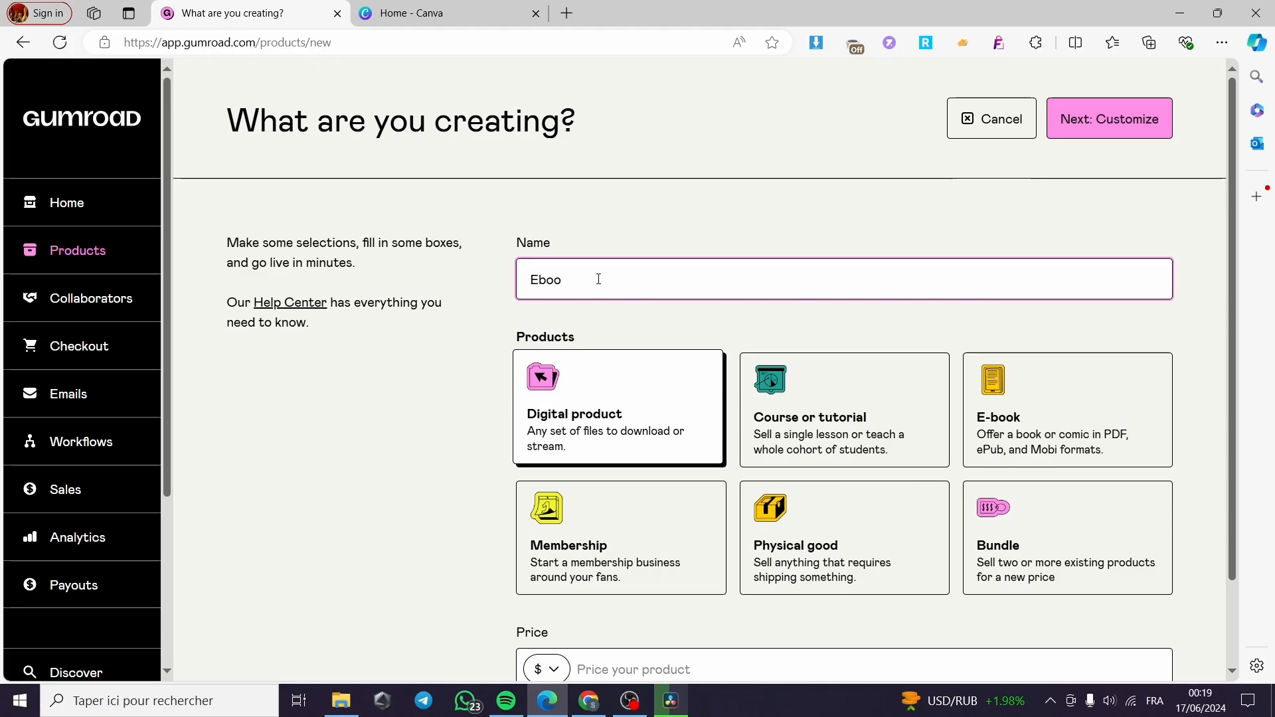
text(k)
Set the product's price to 49.99 in US Dollars and continue to its customization page
scroll(642, 316, down, 2)
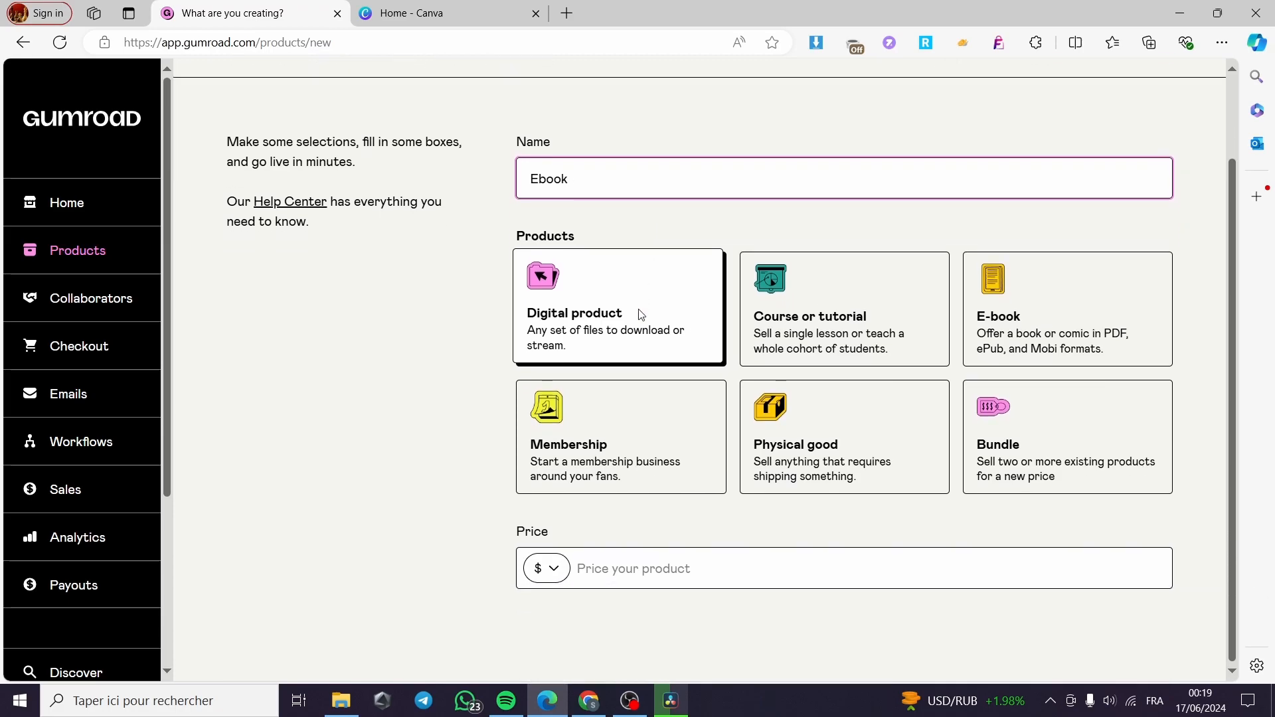
click(633, 572)
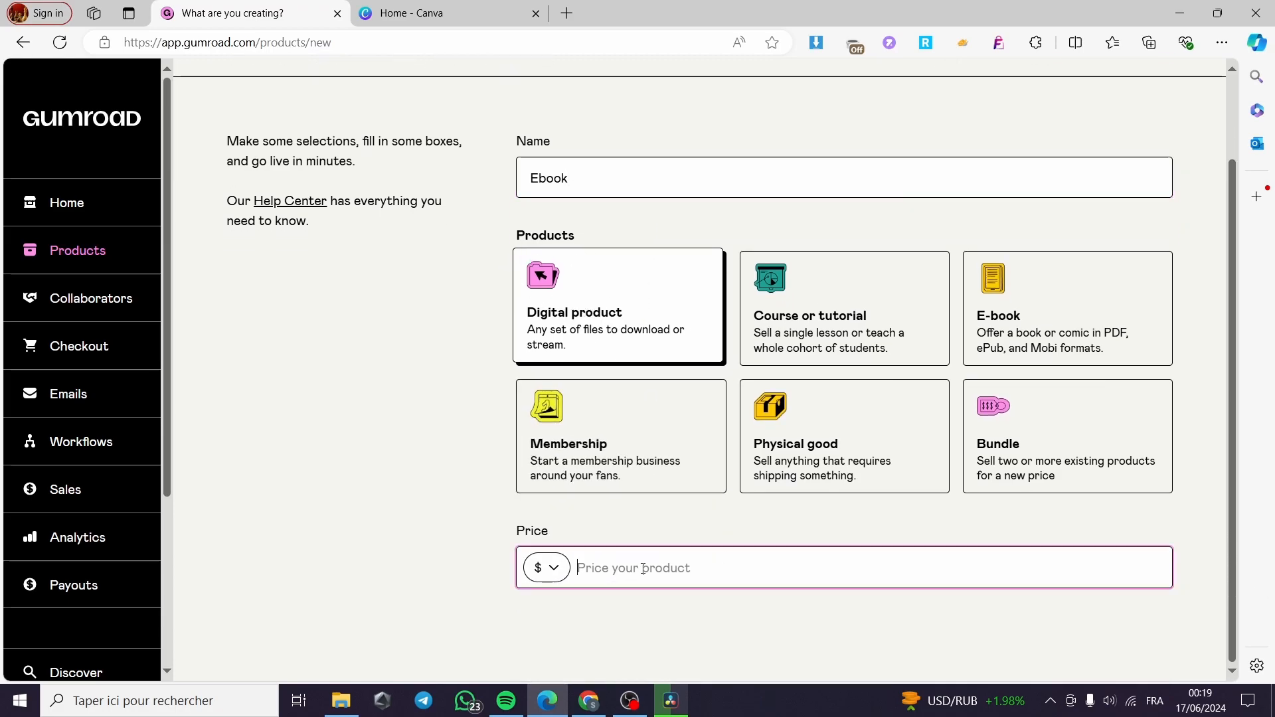
click(563, 573)
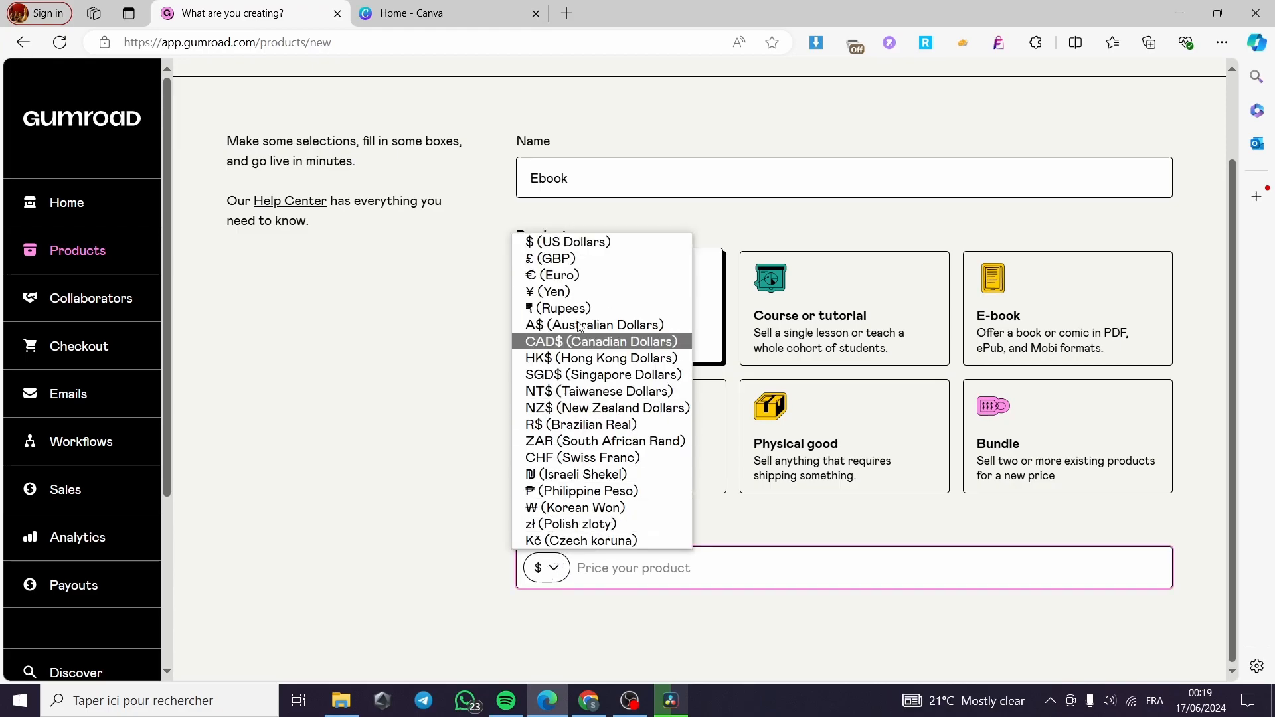
click(606, 243)
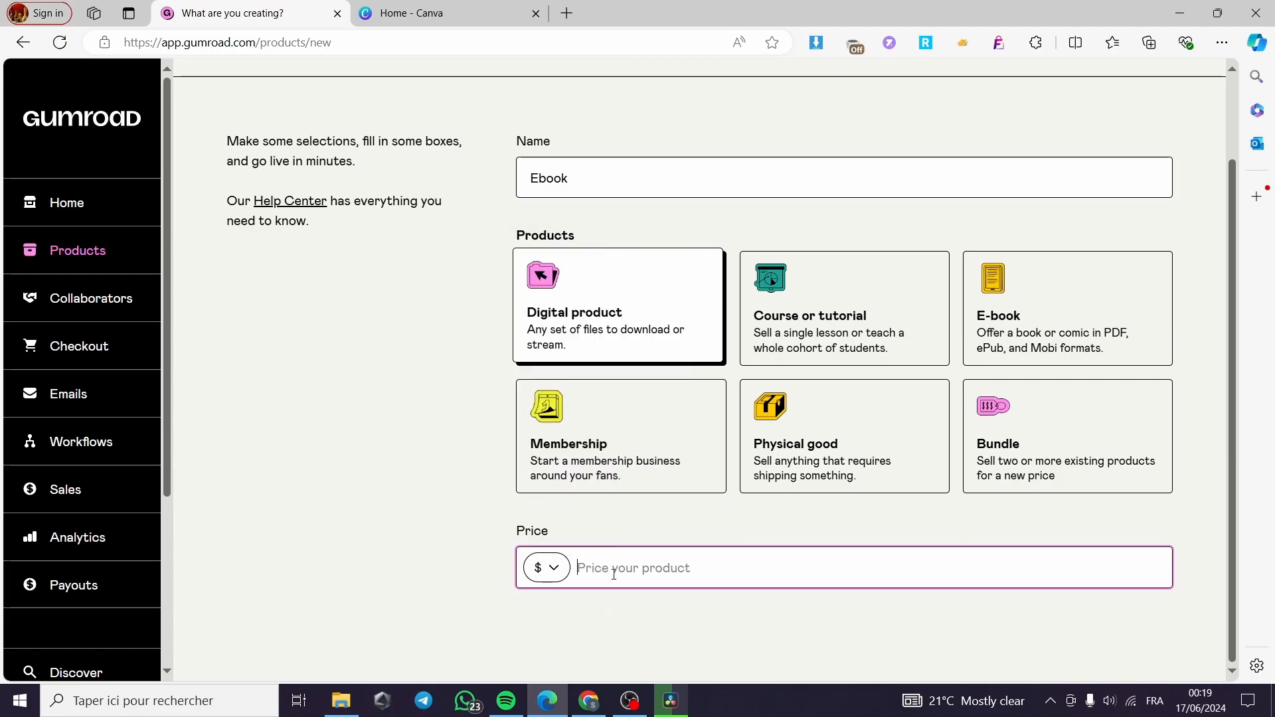
text(49.99)
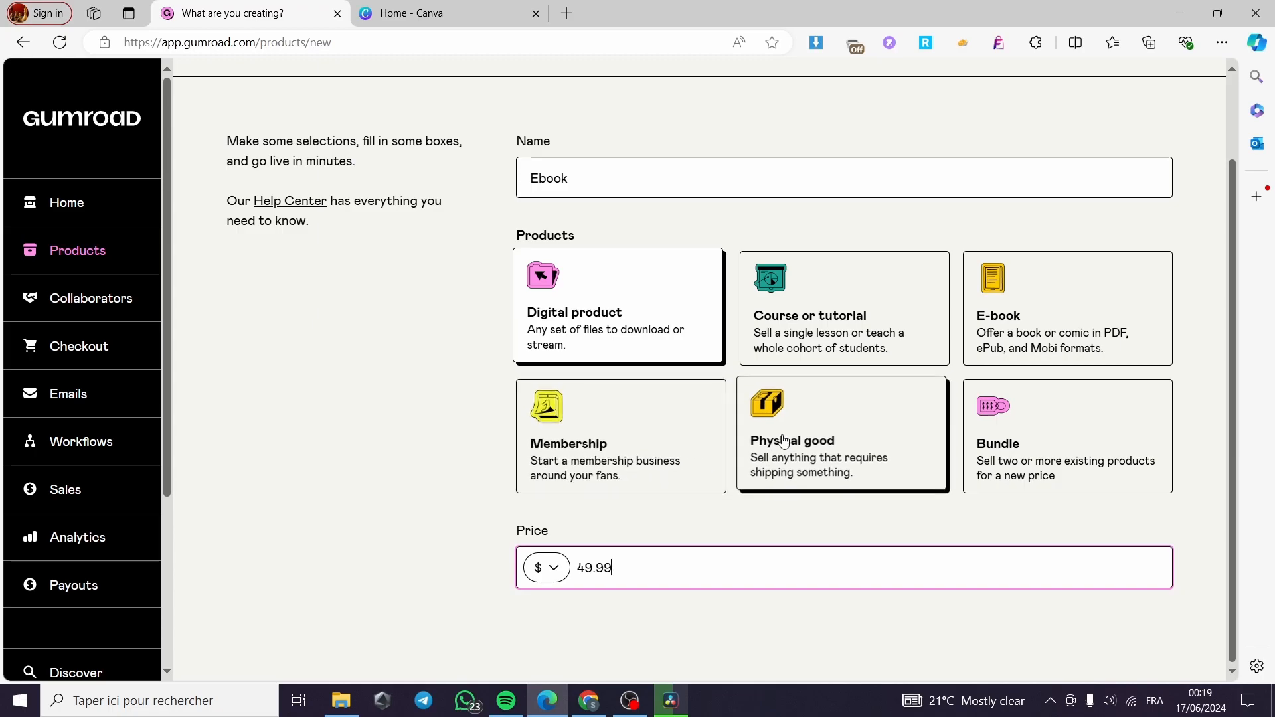
scroll(863, 465, up, 2)
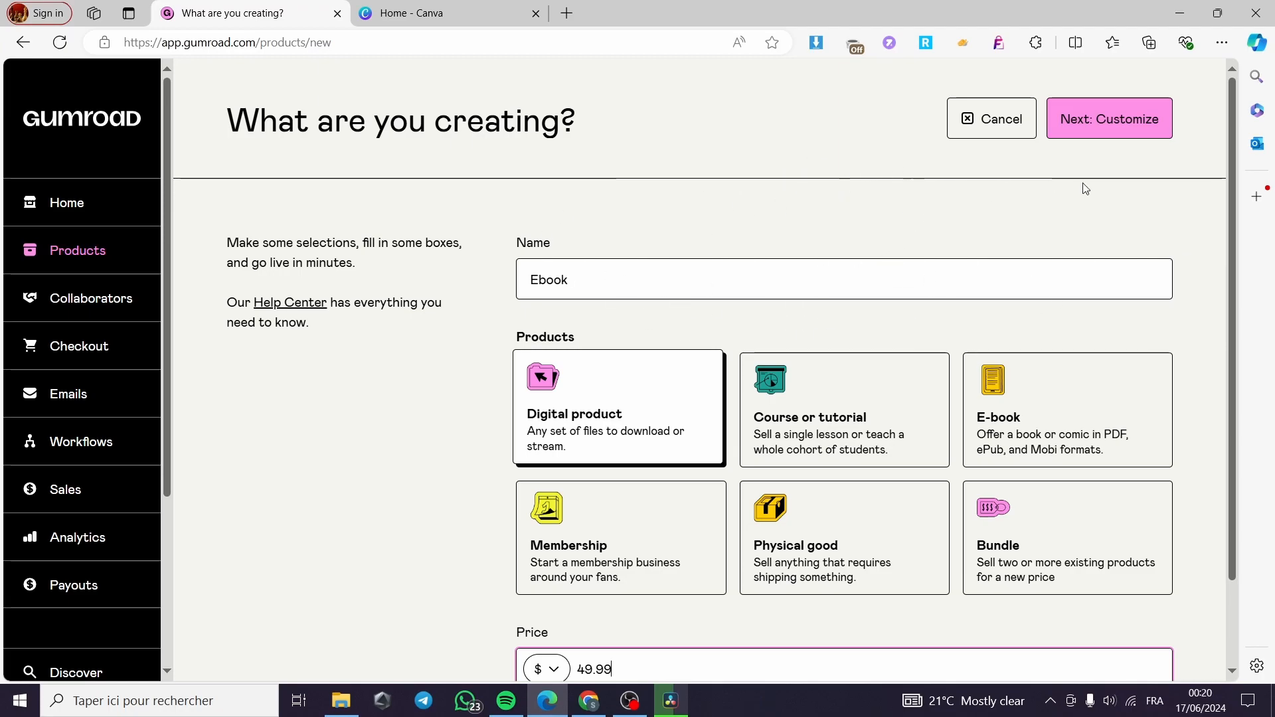
click(1127, 129)
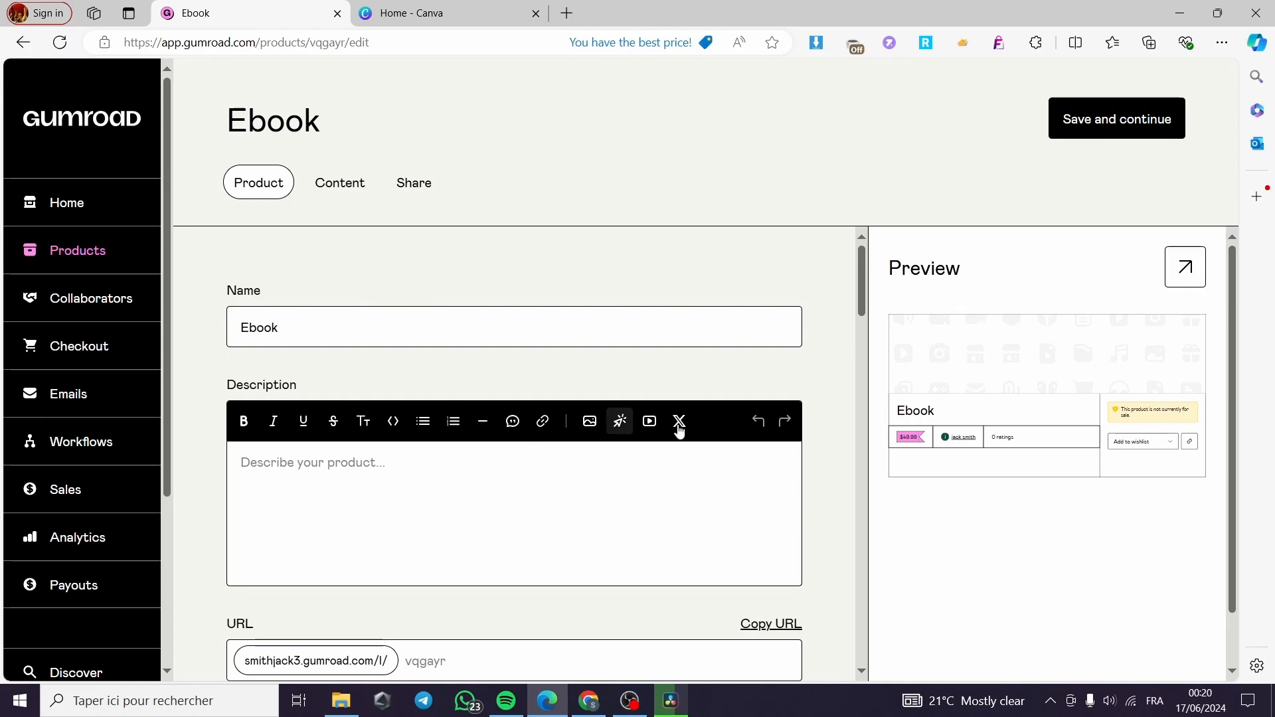
Look through the product's edit form, including the description, URL, custom domain and cover sections
scroll(295, 397, down, 1)
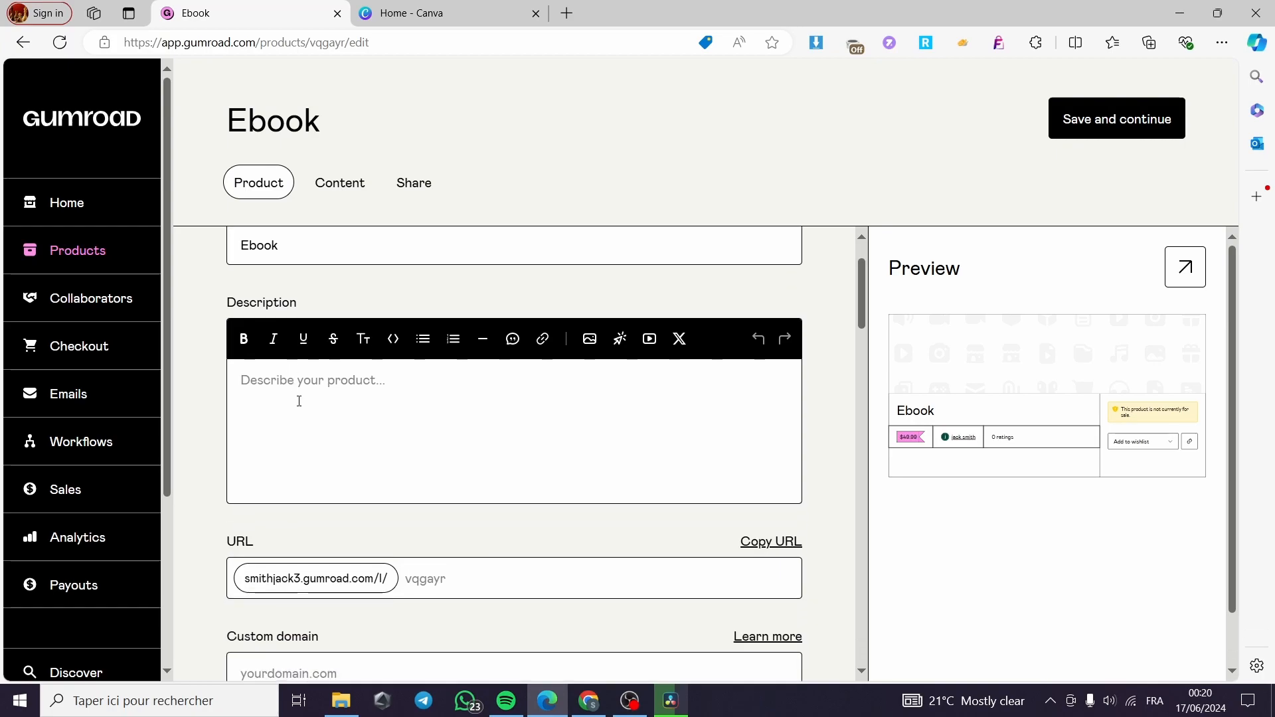
scroll(295, 397, down, 1)
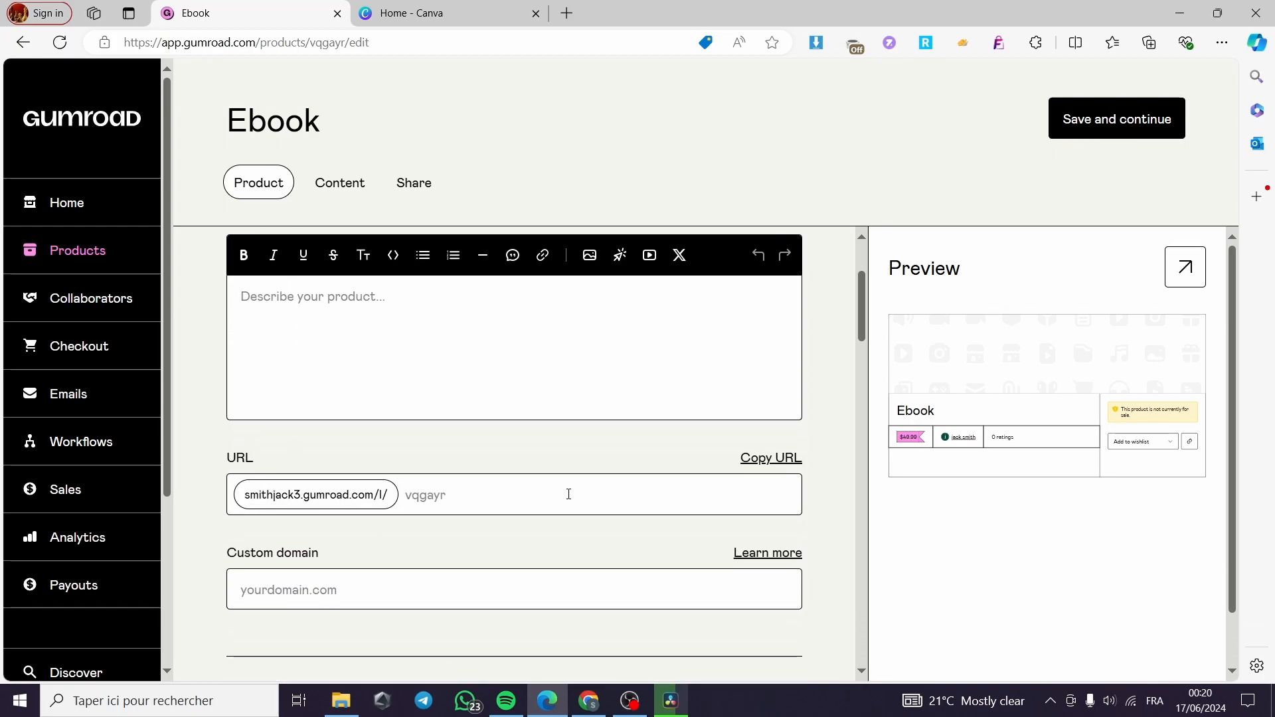
scroll(303, 490, down, 1)
scroll(276, 491, down, 1)
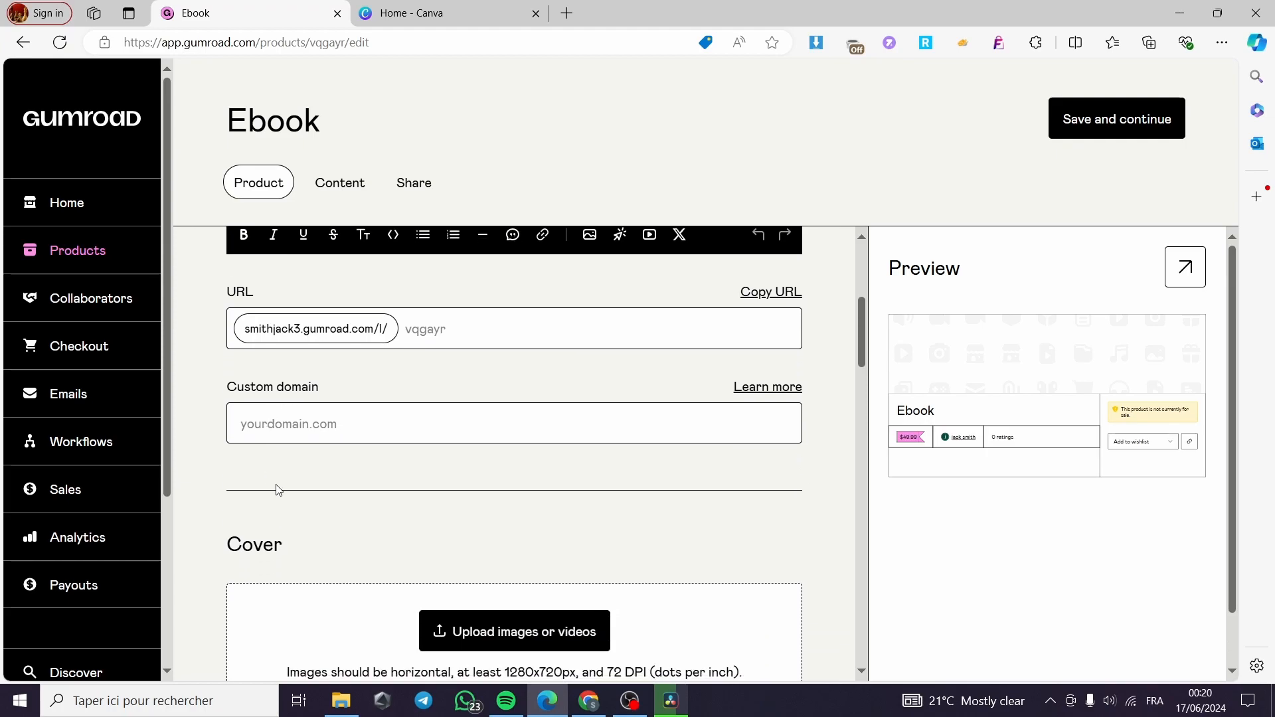
scroll(279, 420, down, 1)
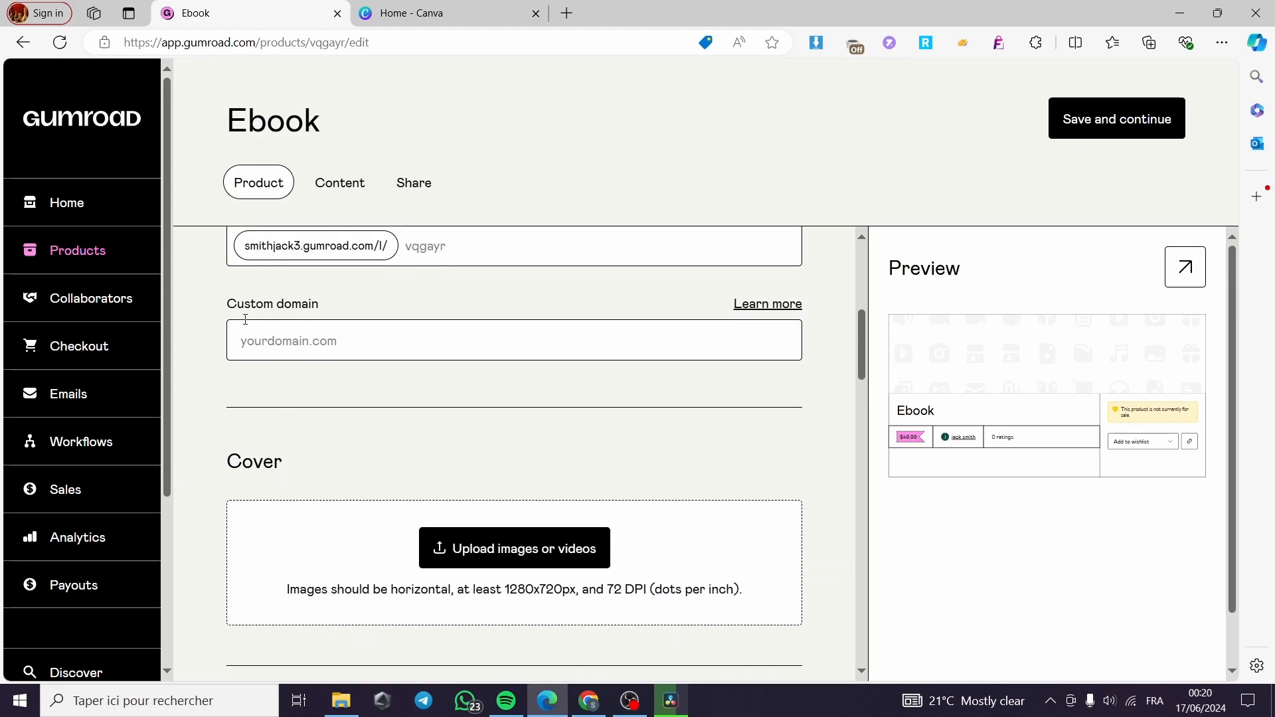
scroll(309, 324, down, 2)
scroll(407, 427, up, 7)
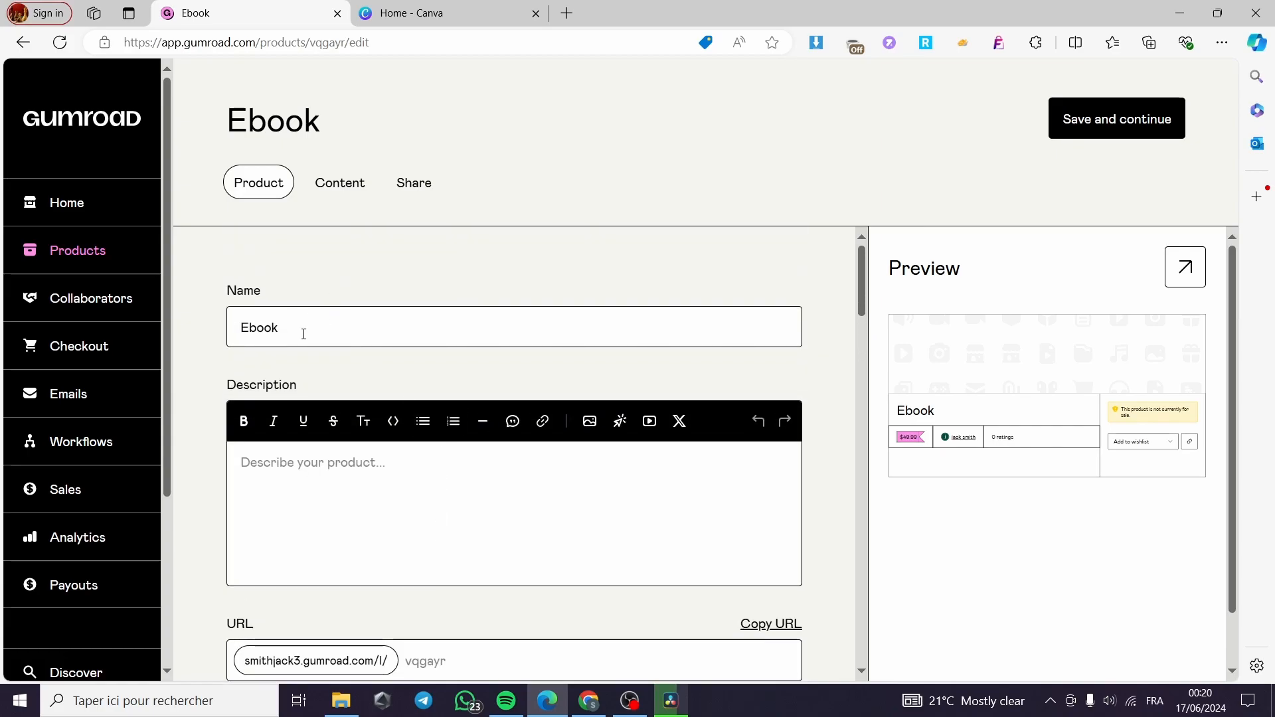
Open ChatGPT at chatgpt.com in a new browser tab
click(566, 14)
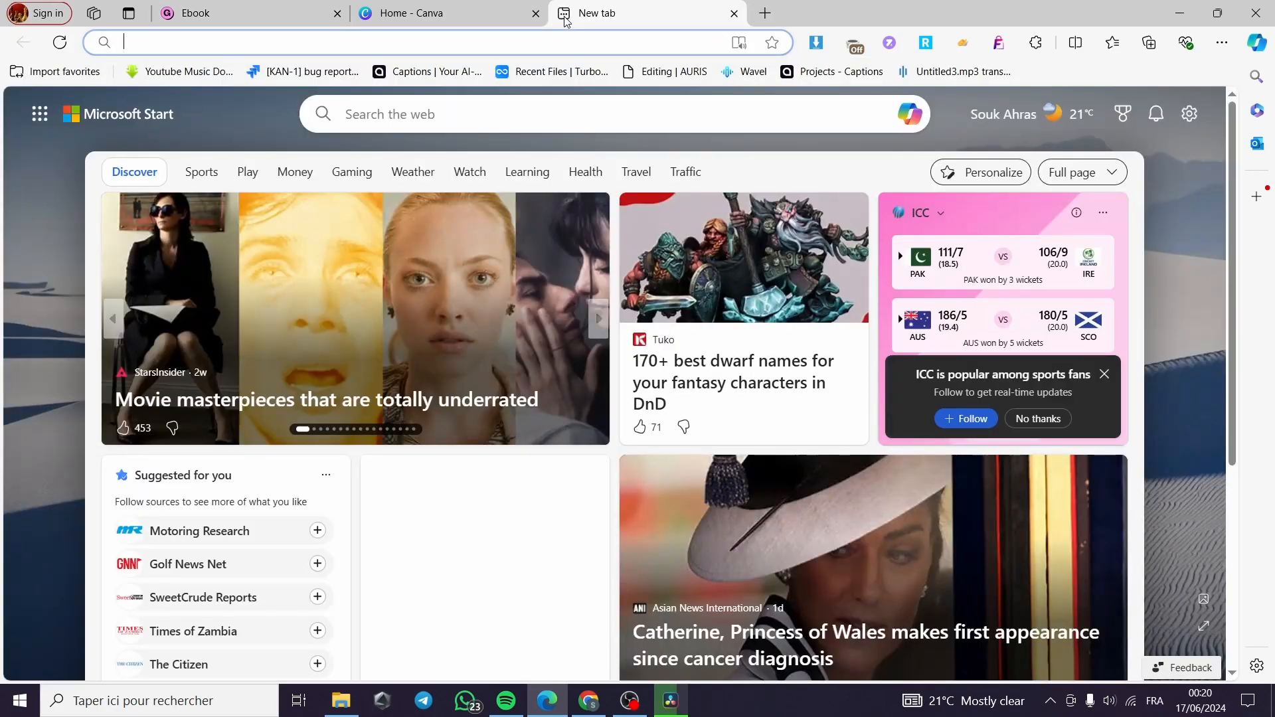
text(chatgpt.com/?oai-dm=1)
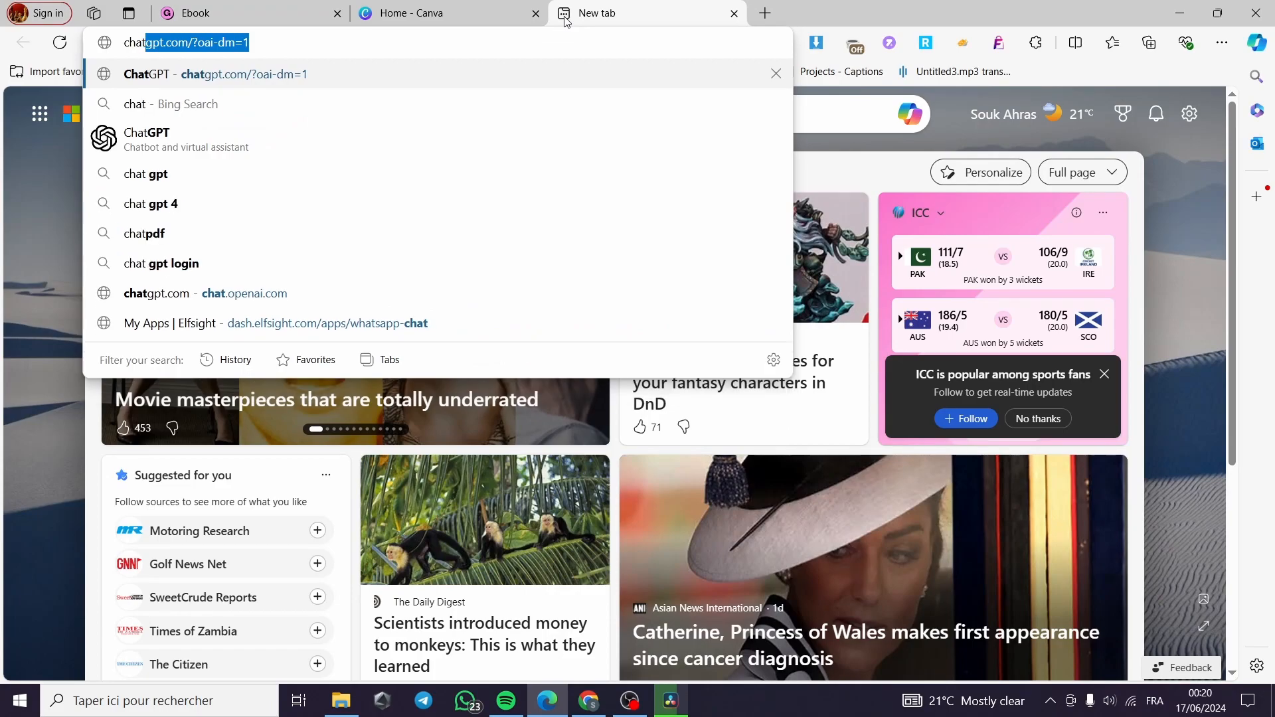
key(Return)
Return to Gumroad and rename the product as "How to make you vision wider (think bigger)"
click(286, 15)
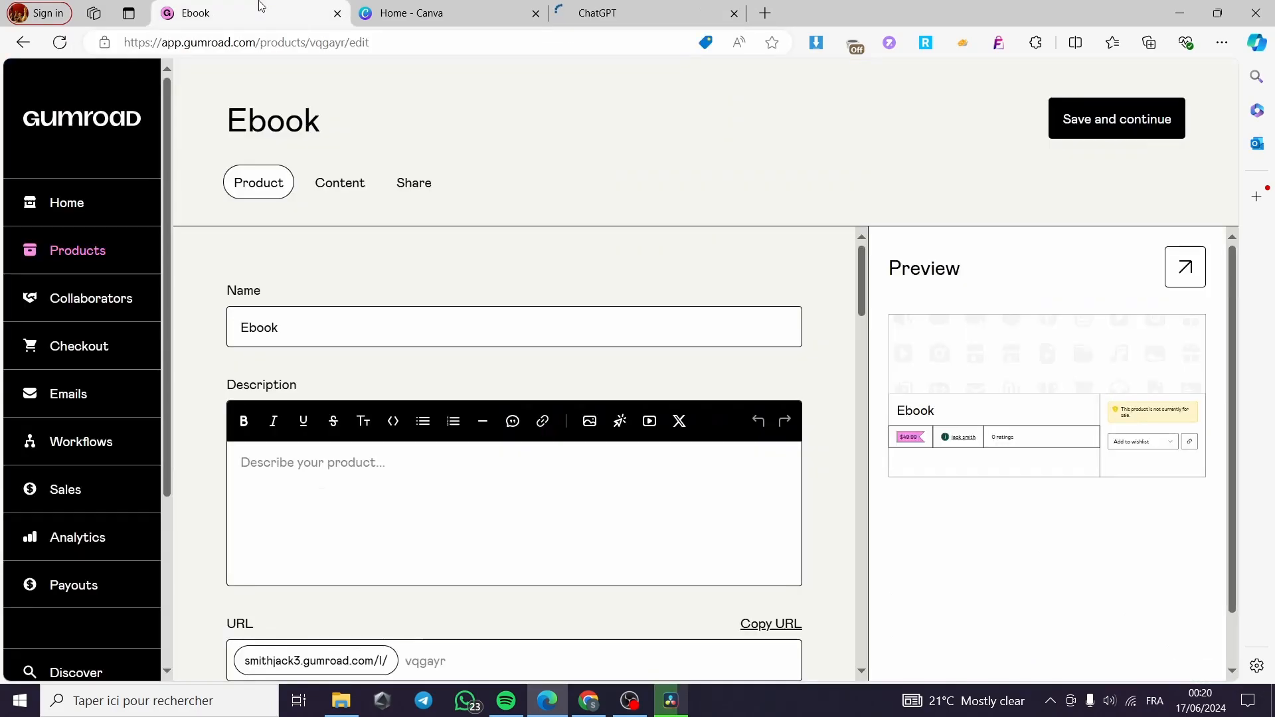
drag(326, 326, 233, 331)
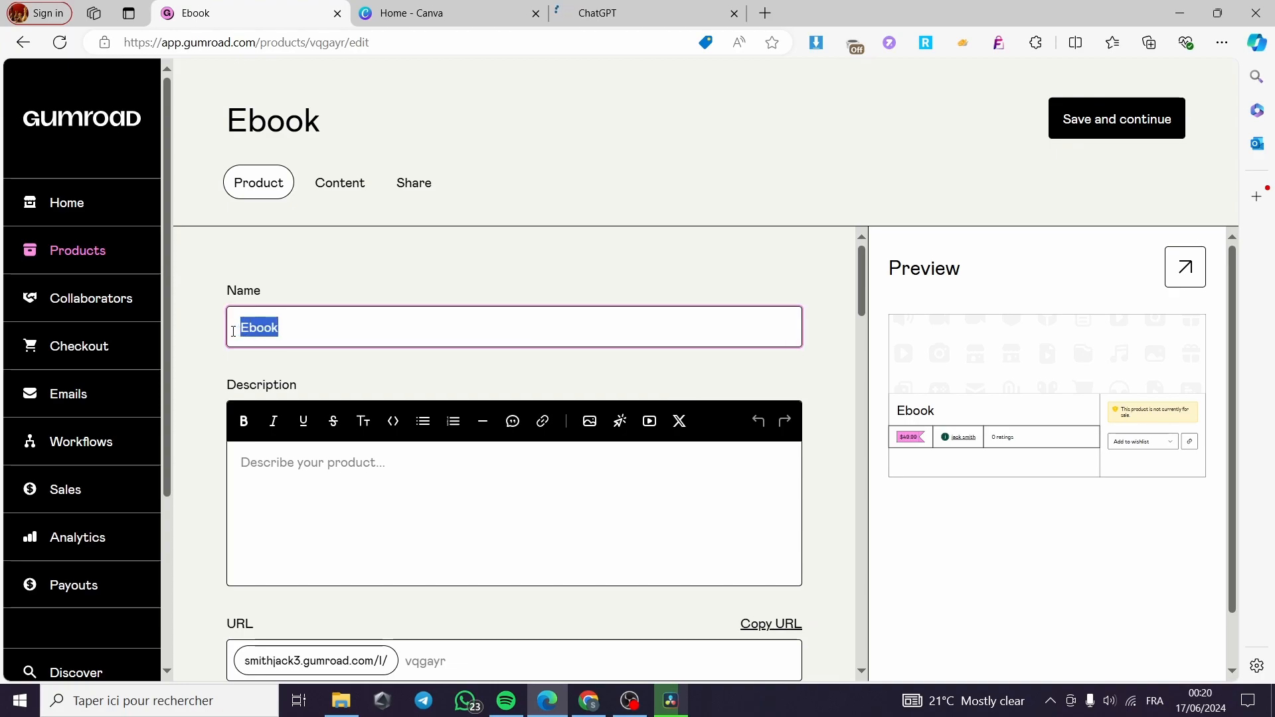
key(BackSpace)
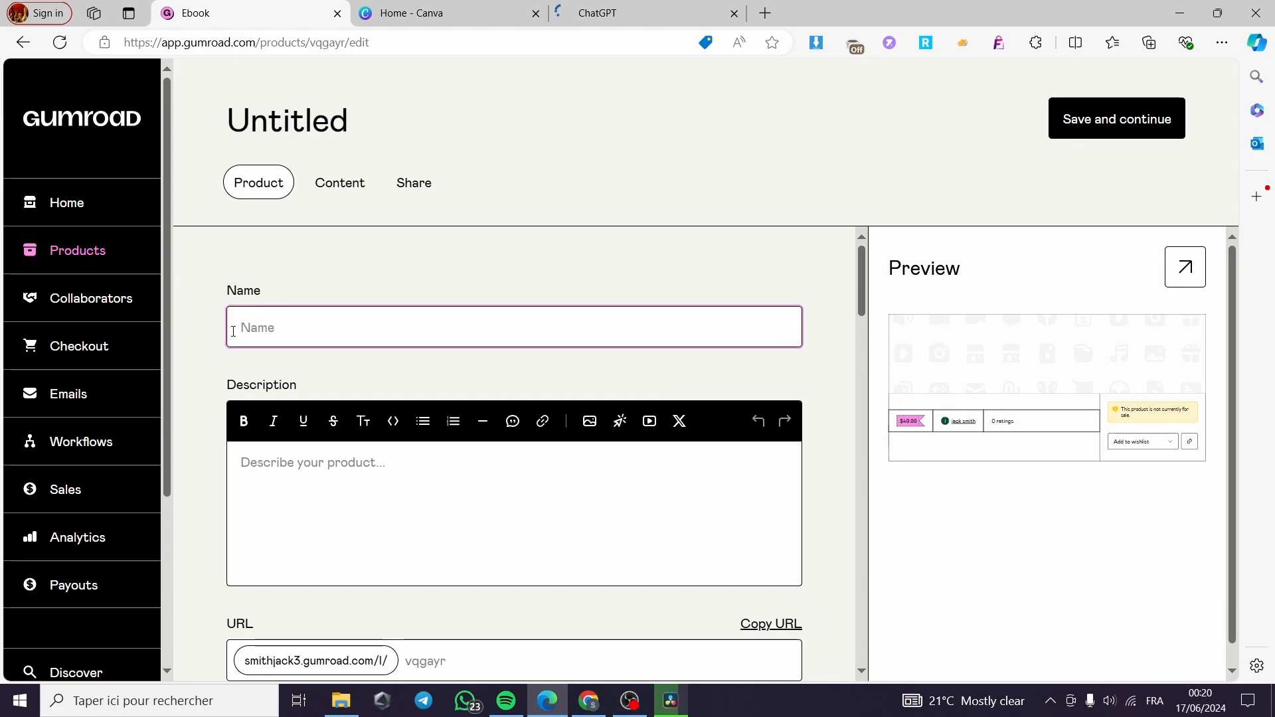
text(How to )
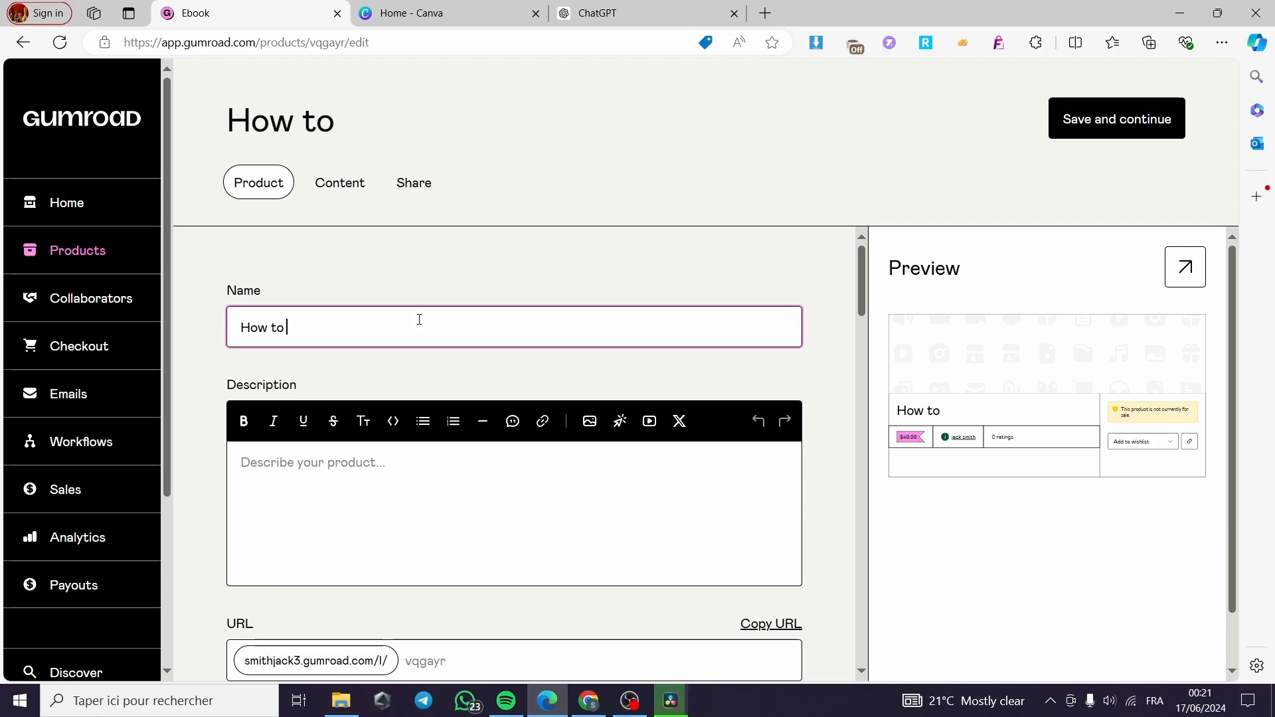
text(make )
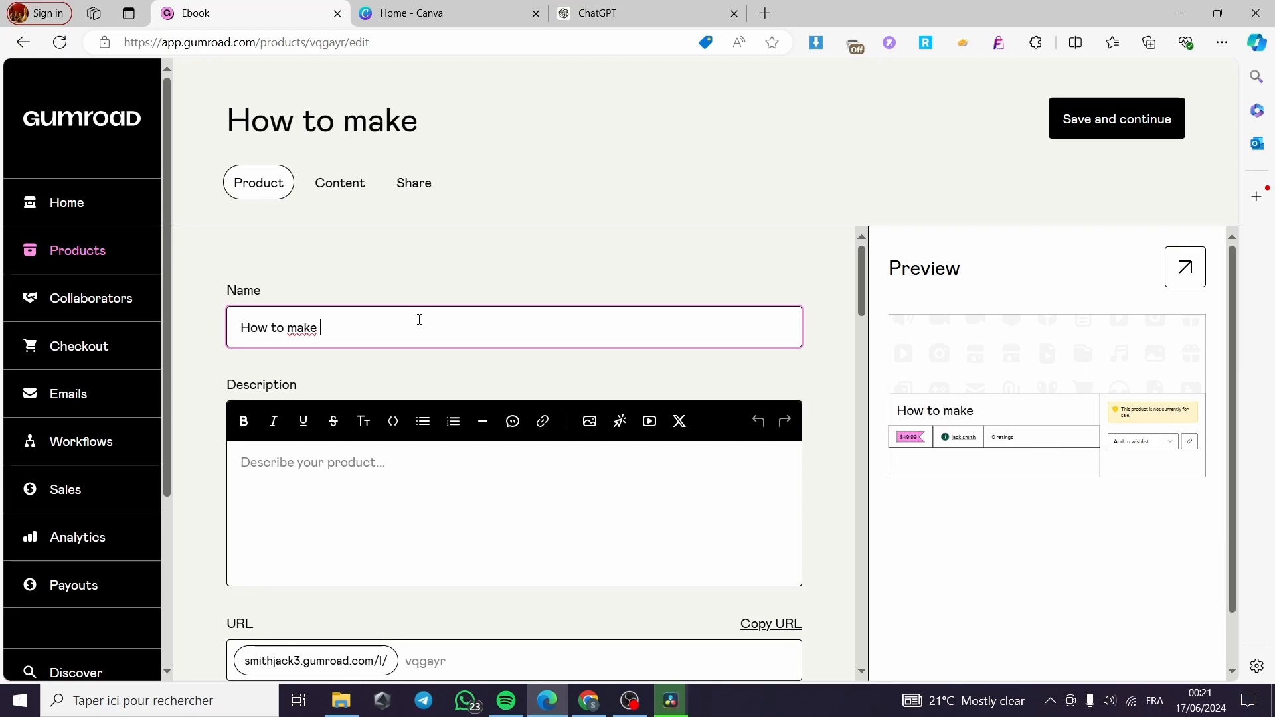
text(you vis)
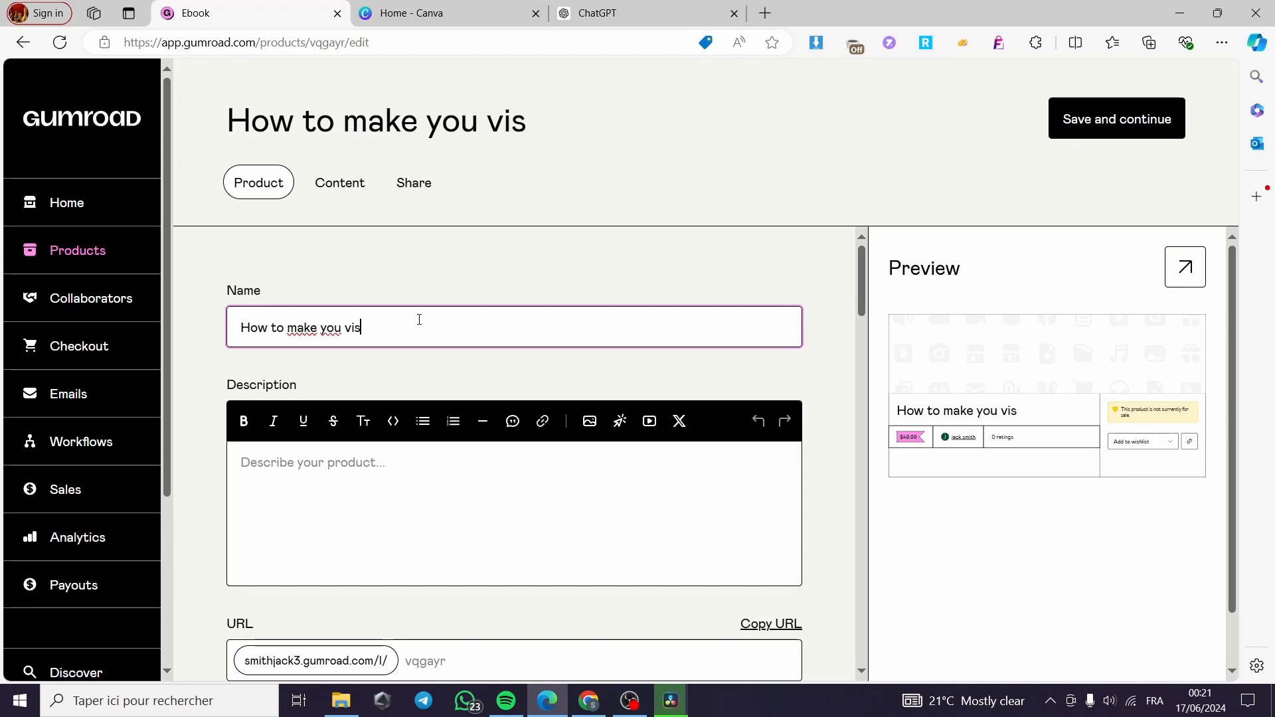
text(io)
key(BackSpace)
text(ion wider)
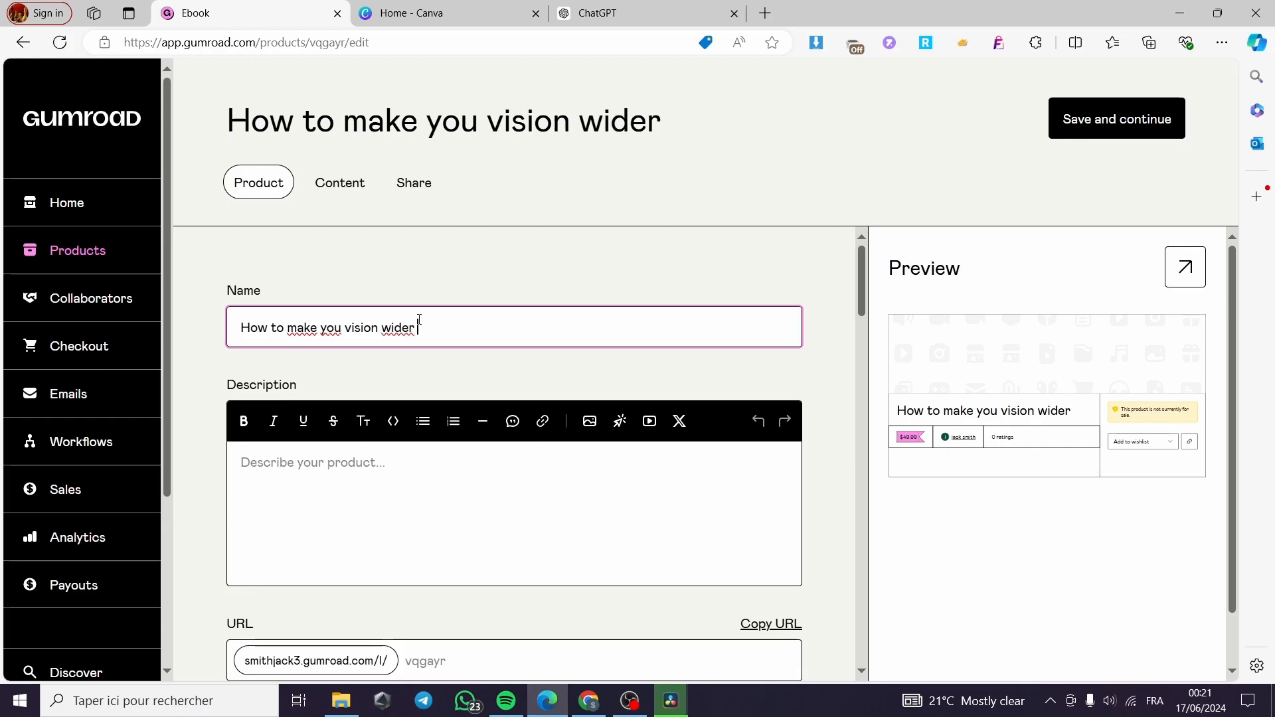
text( (think b)
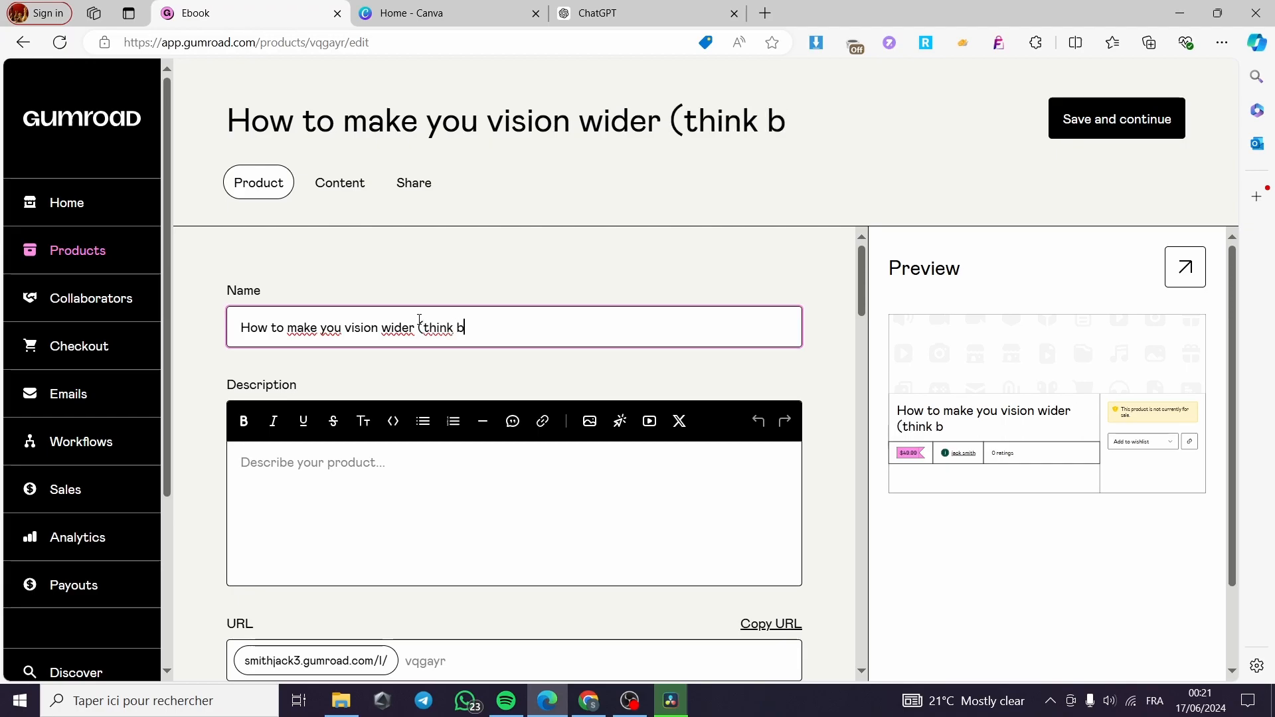
text(igger))
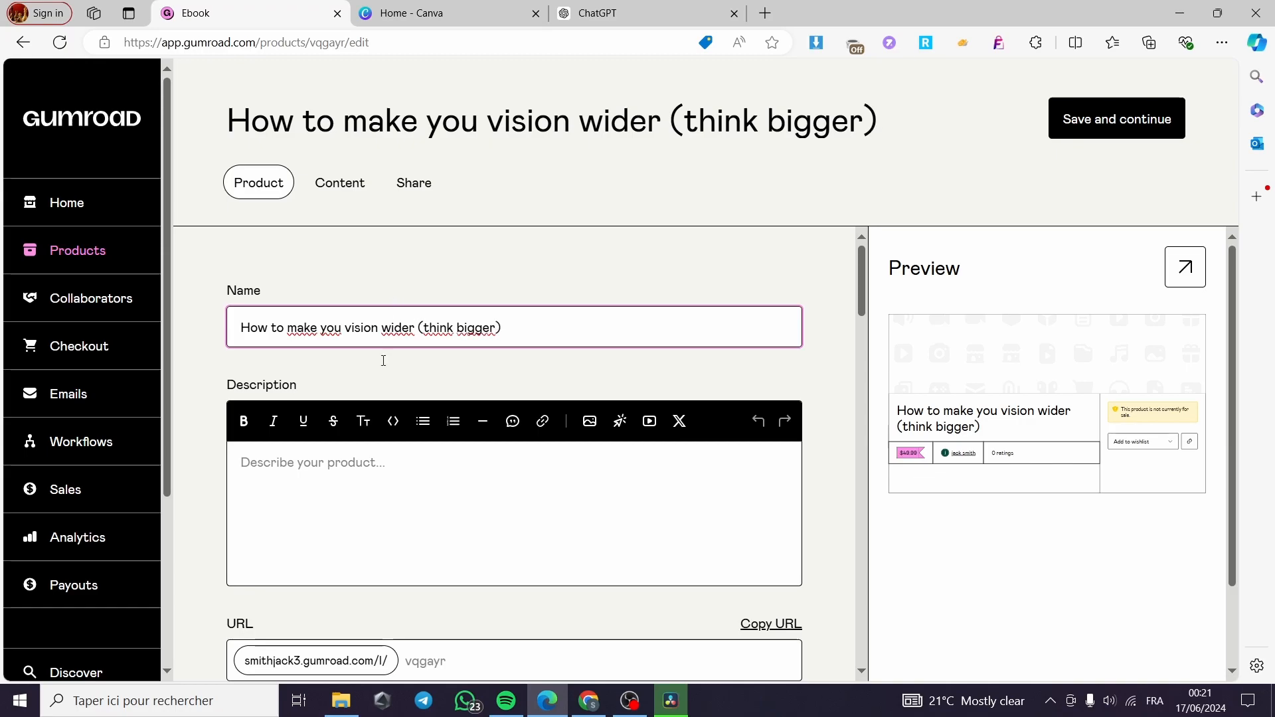
In ChatGPT, stay logged out and send the prompt "write a short description about an ebook of mind developement"
click(618, 20)
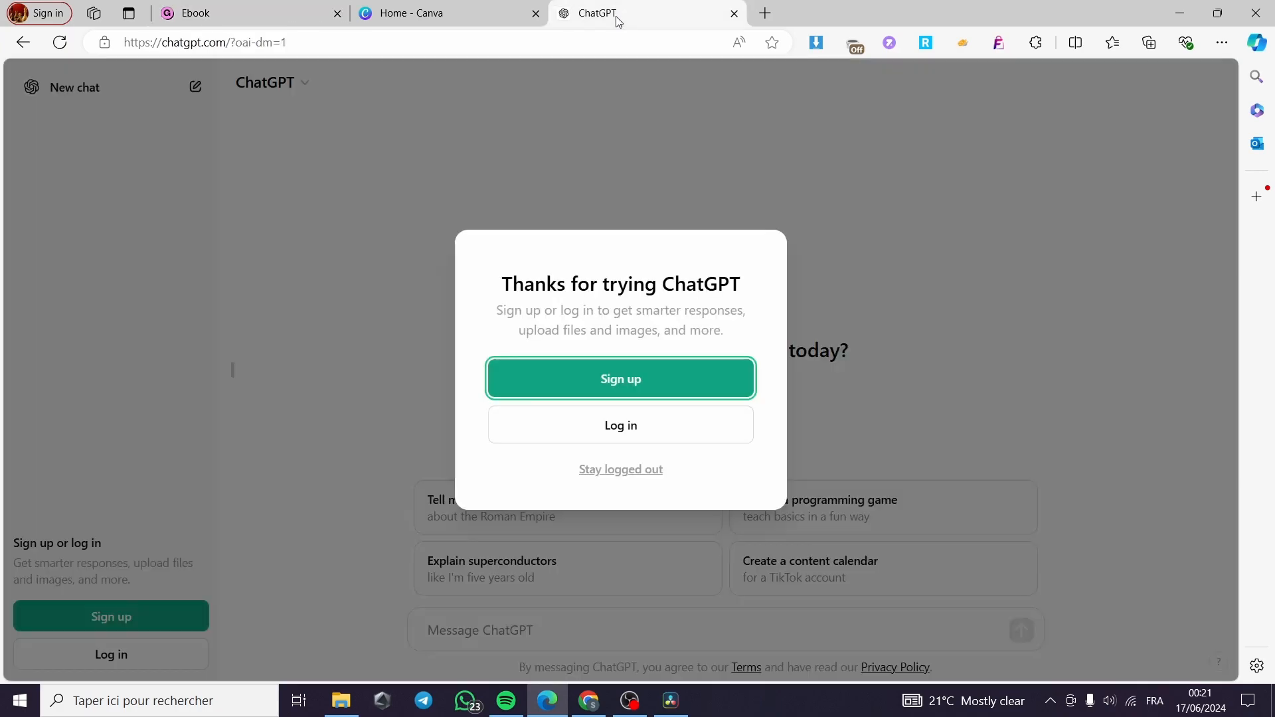
click(621, 470)
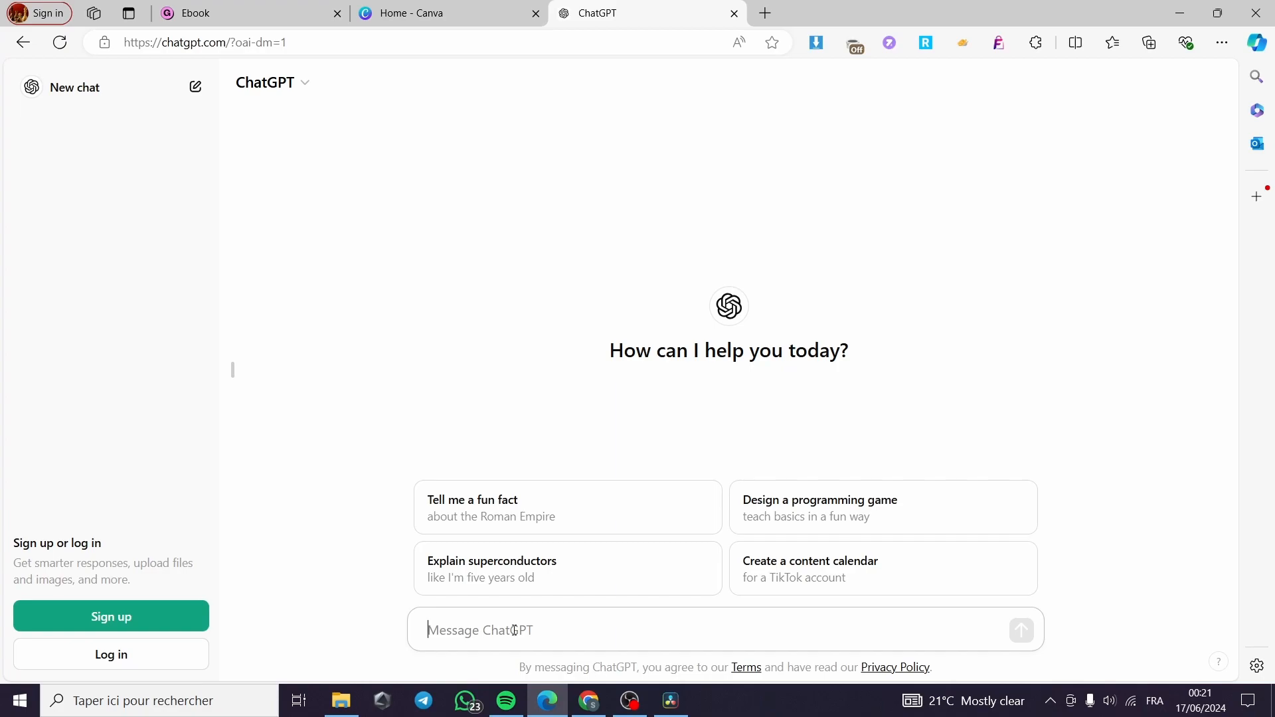
text(w)
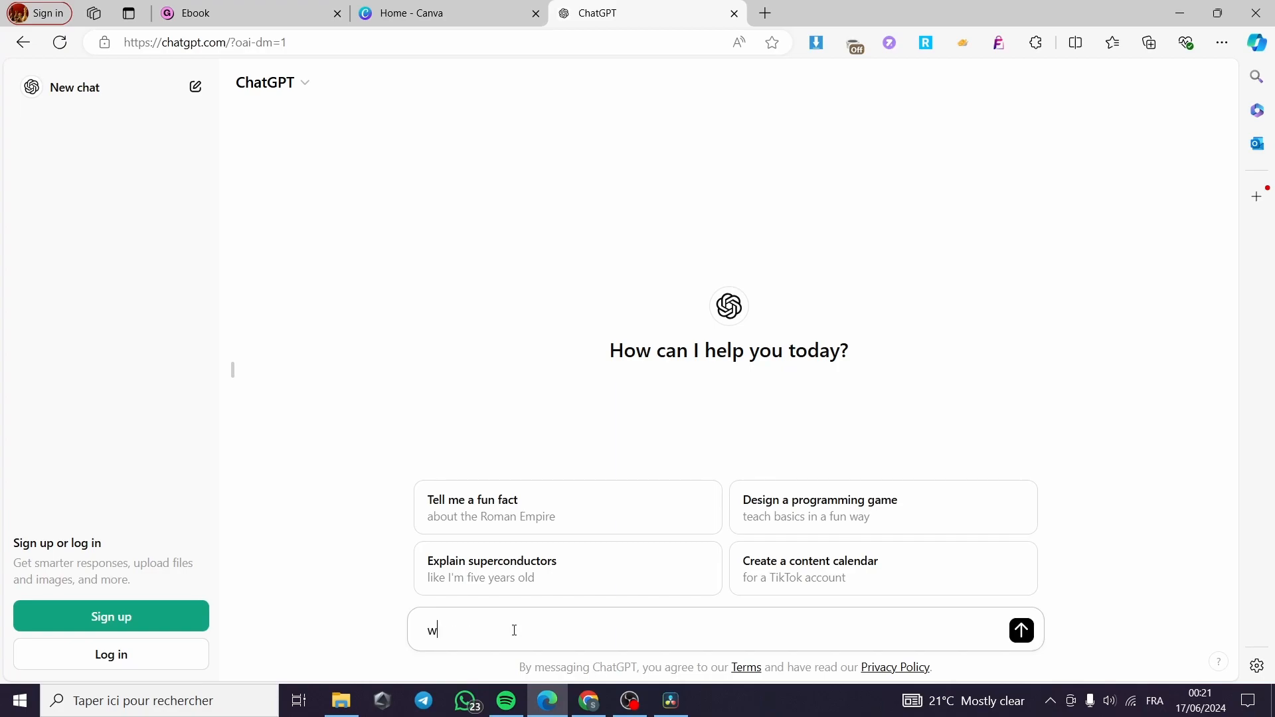
text(rite a)
text(short descript)
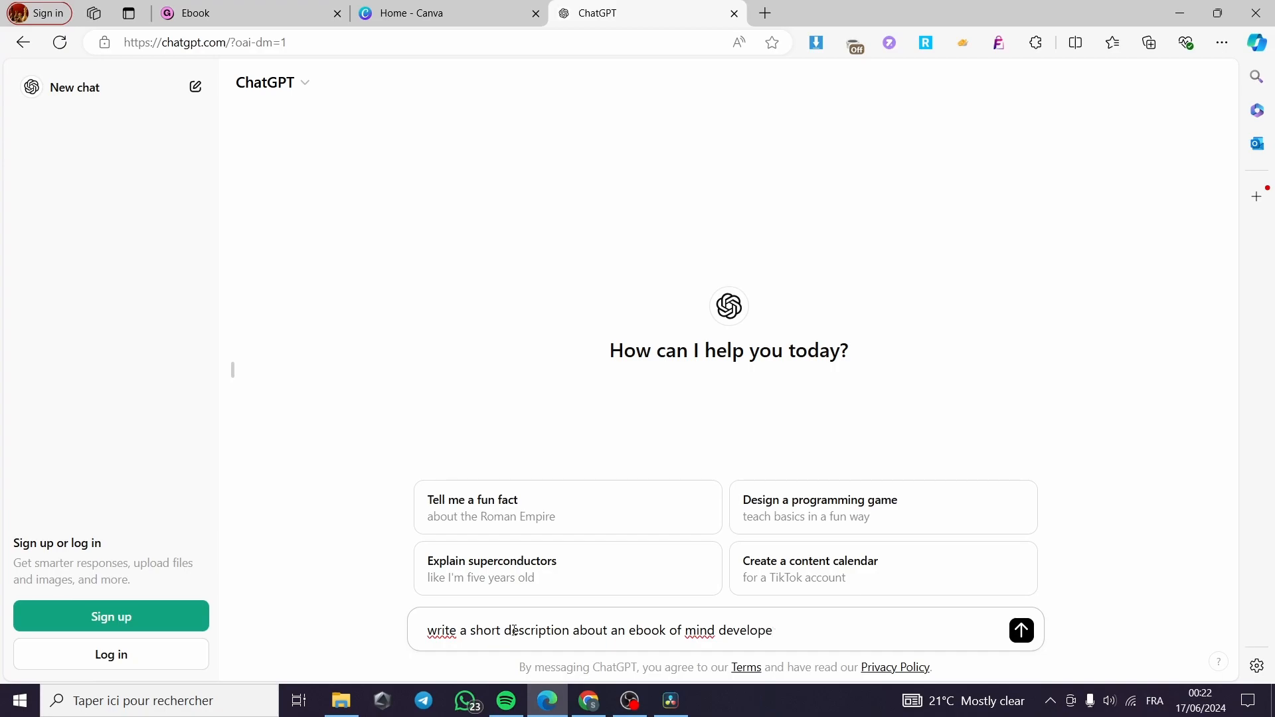
text(ment)
key(Return)
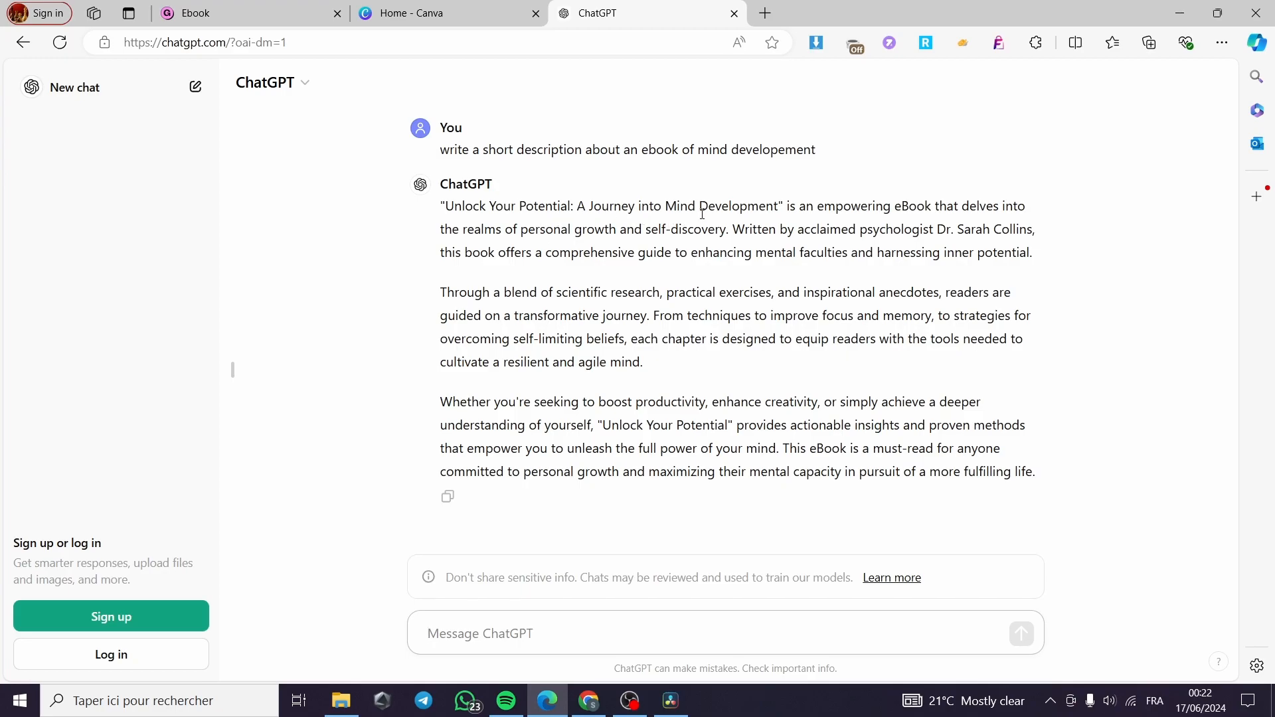
Copy ChatGPT's full ebook description and paste it into the Gumroad product's description
drag(1048, 473, 445, 203)
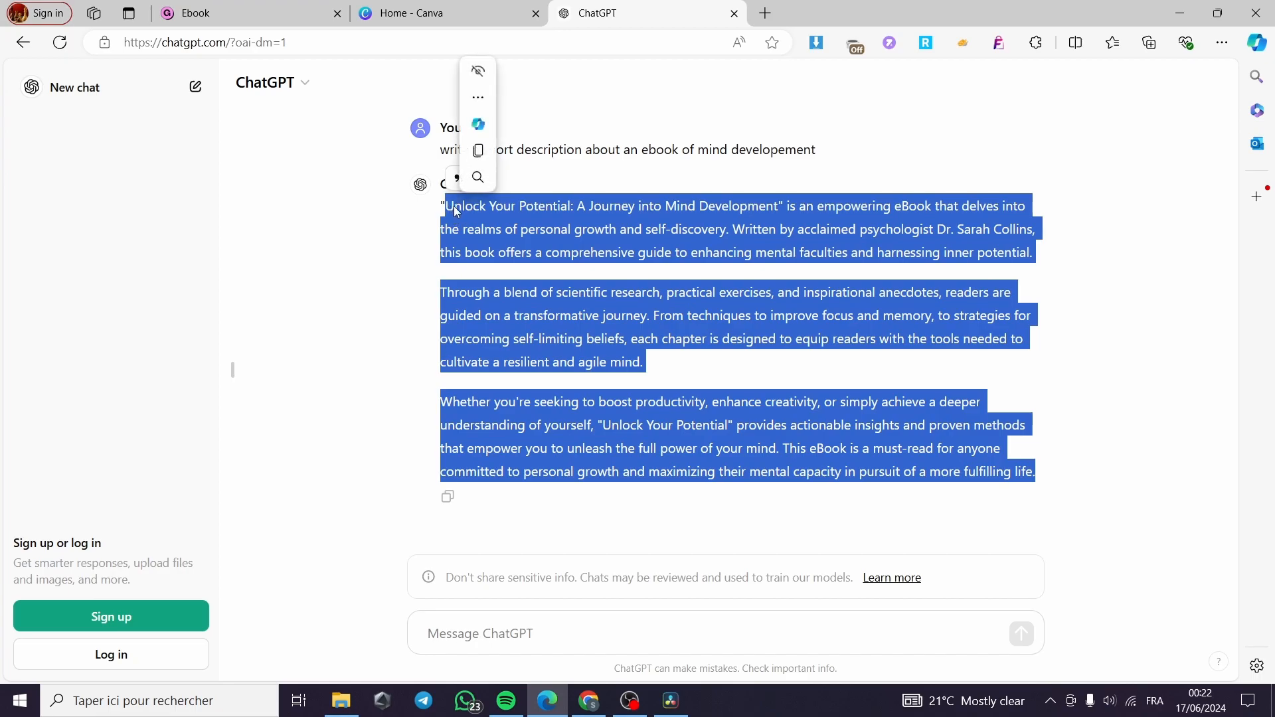
click(440, 205)
drag(480, 230, 962, 527)
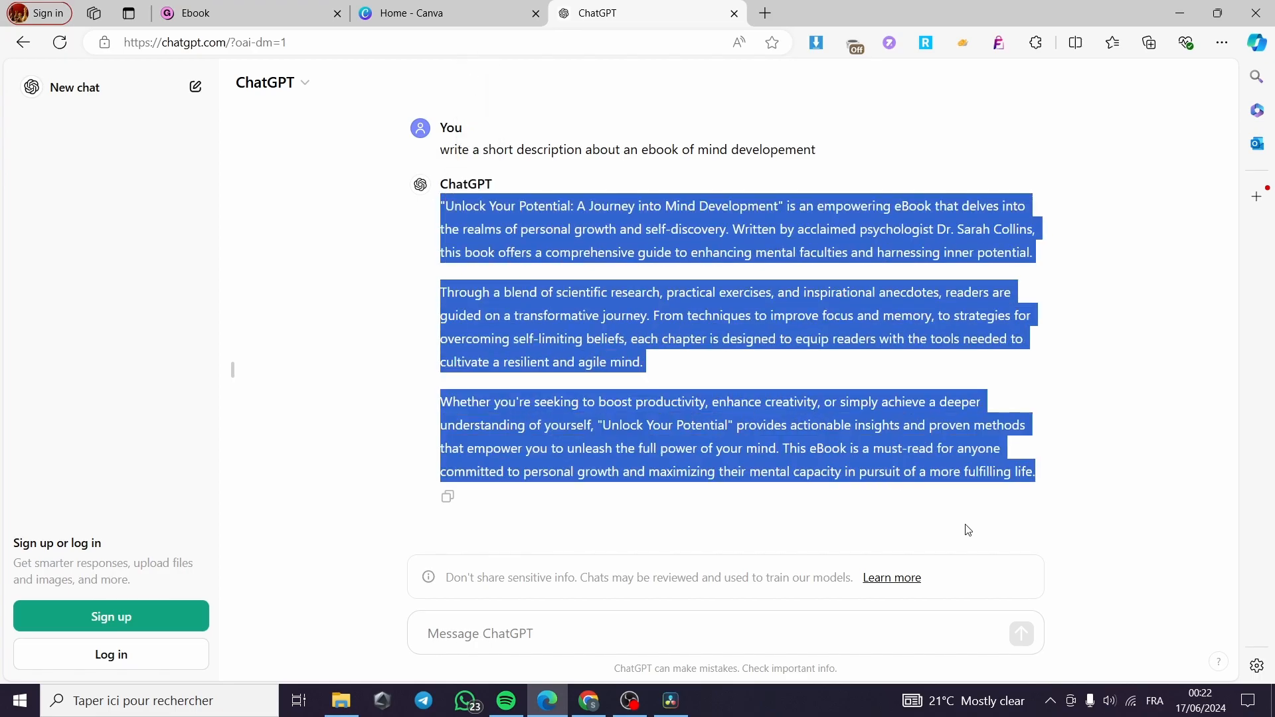
right_click(838, 447)
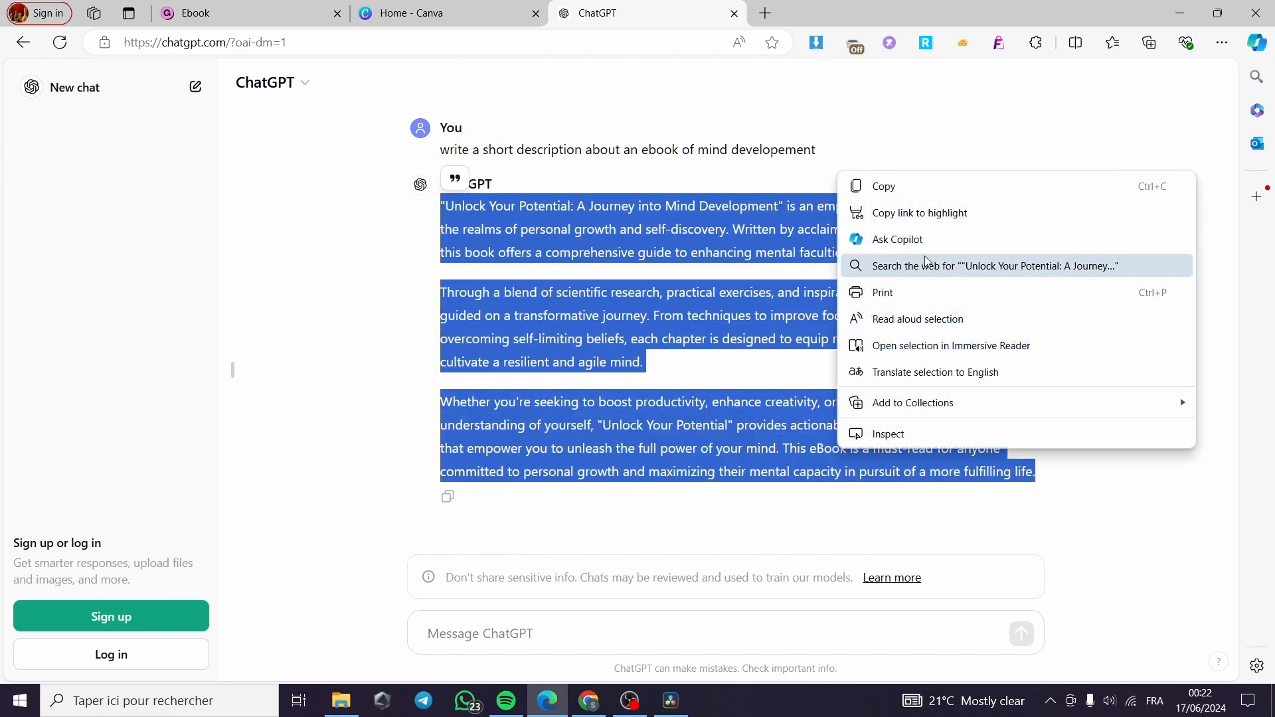
click(948, 188)
click(199, 13)
click(364, 468)
key(ctrl+v)
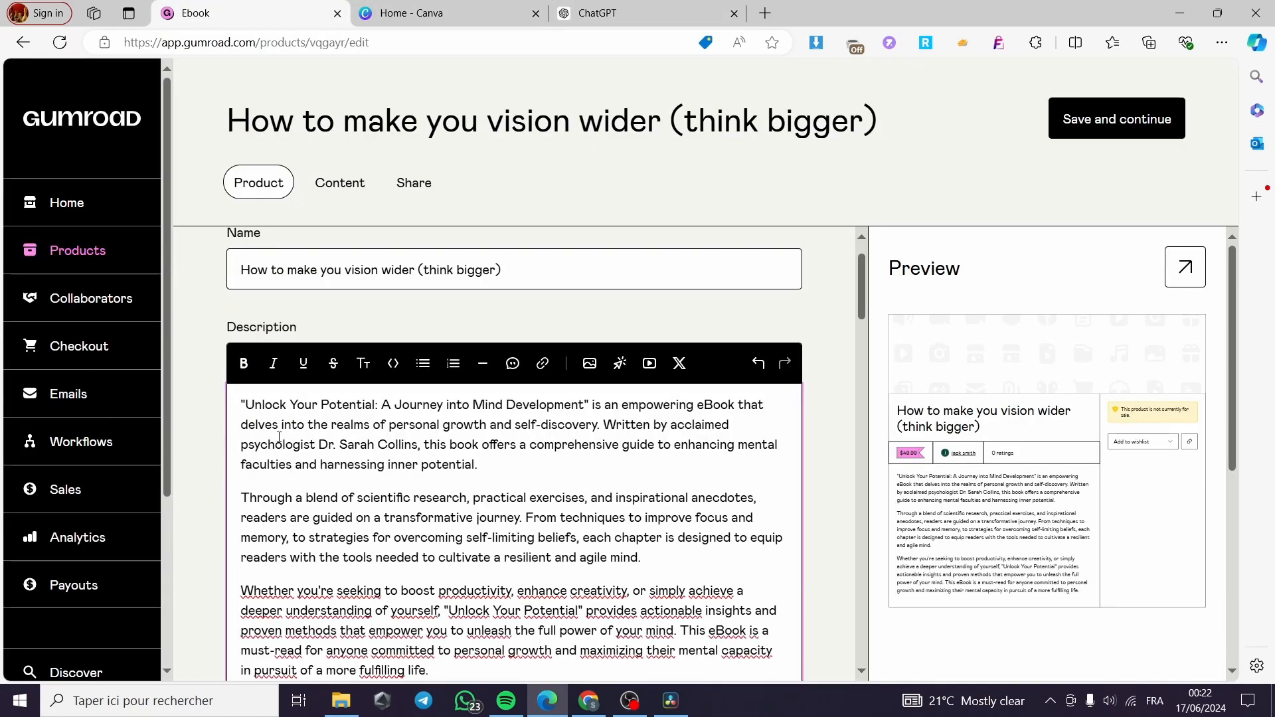
Make the phrase "Unlock Your Potential" at the start of the product description bold
drag(244, 403, 375, 403)
click(243, 363)
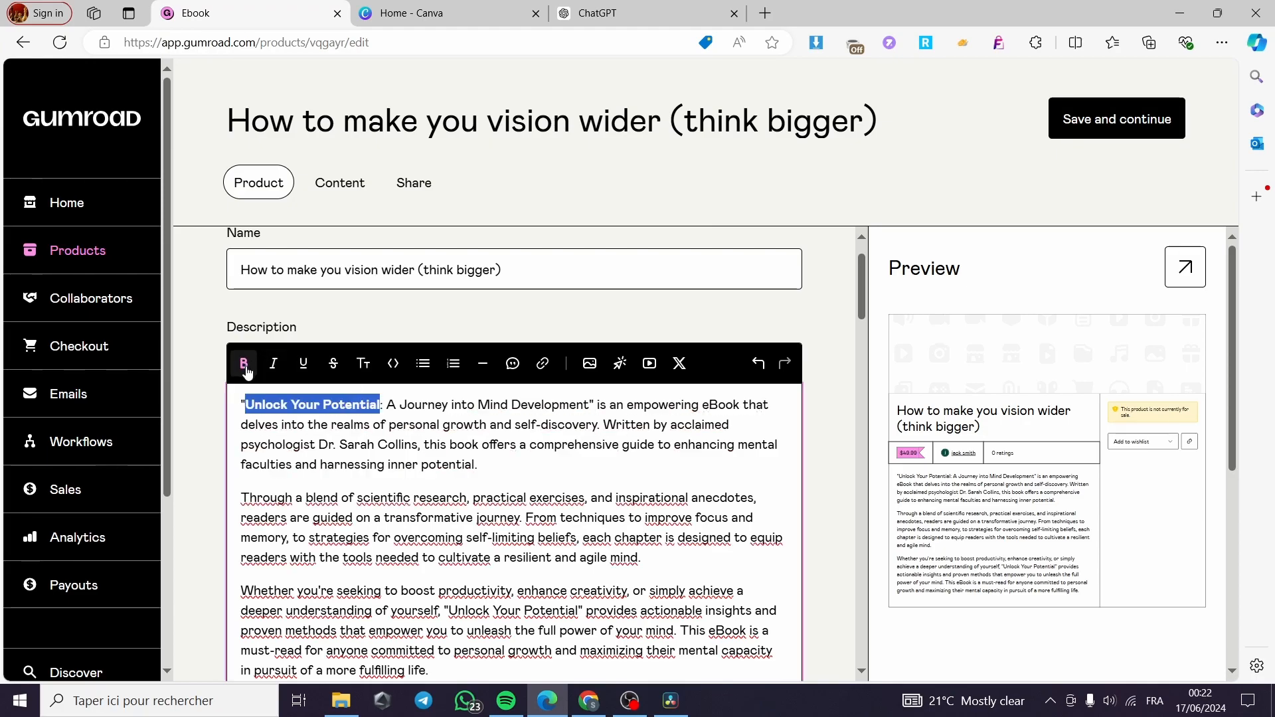
click(523, 470)
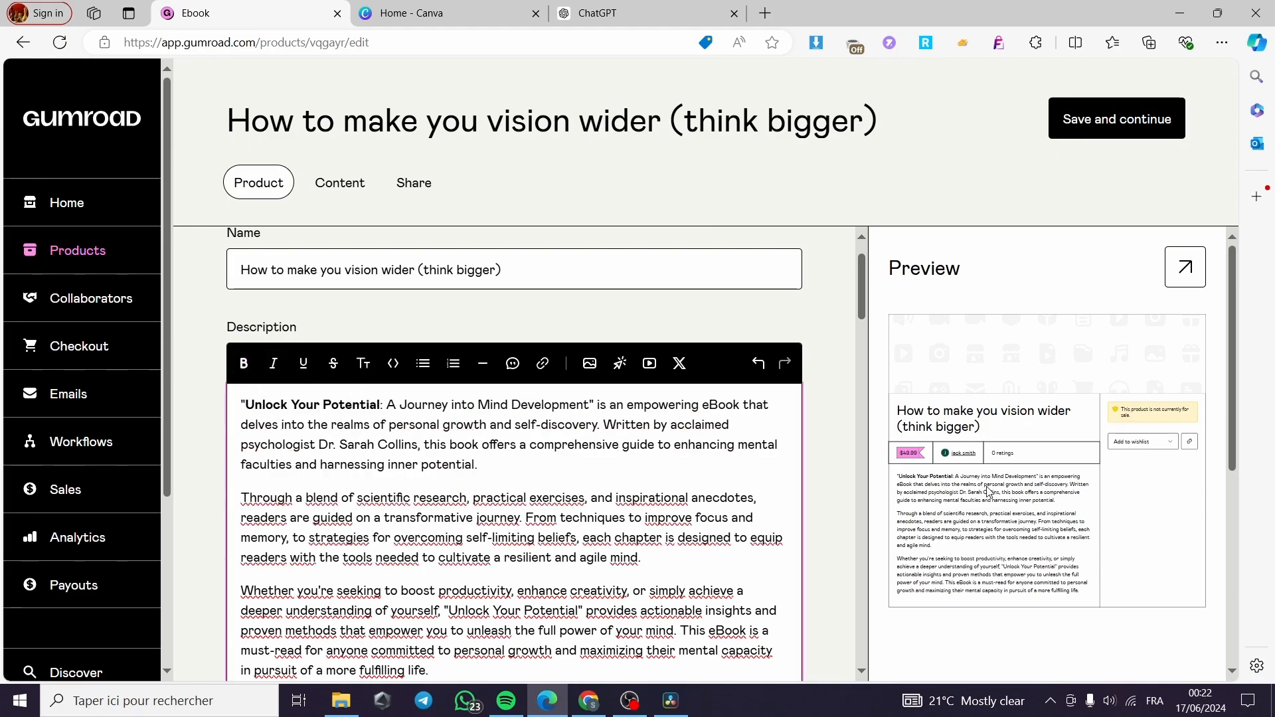
Copy the product name "How to make you vision wider (think bigger)" and paste it as the product's custom URL ending
scroll(656, 499, down, 3)
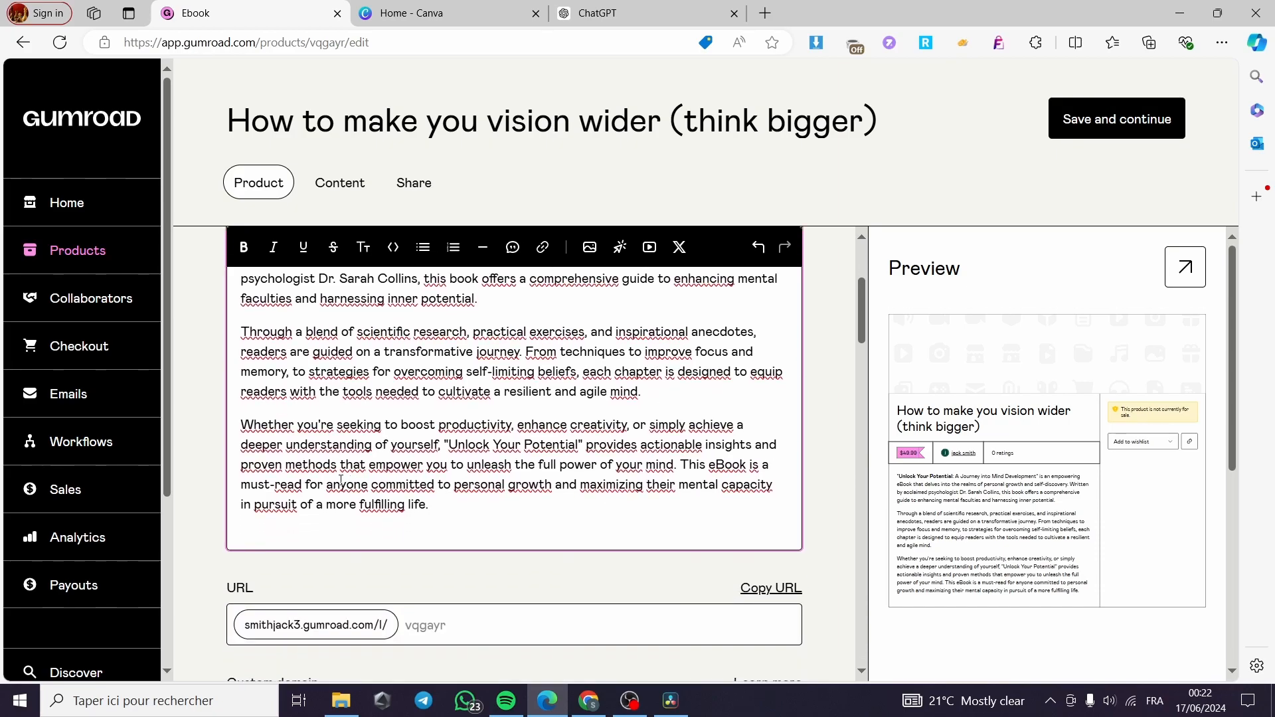
scroll(280, 456, up, 1)
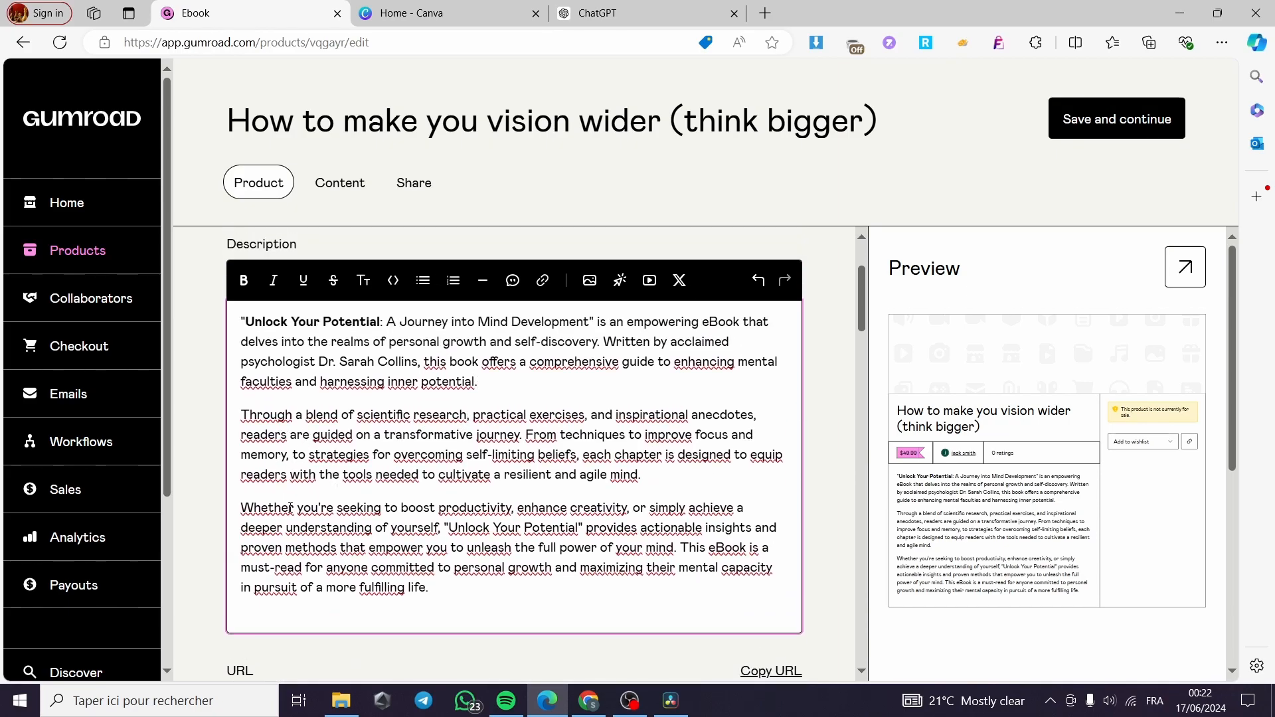
scroll(291, 506, down, 4)
click(478, 469)
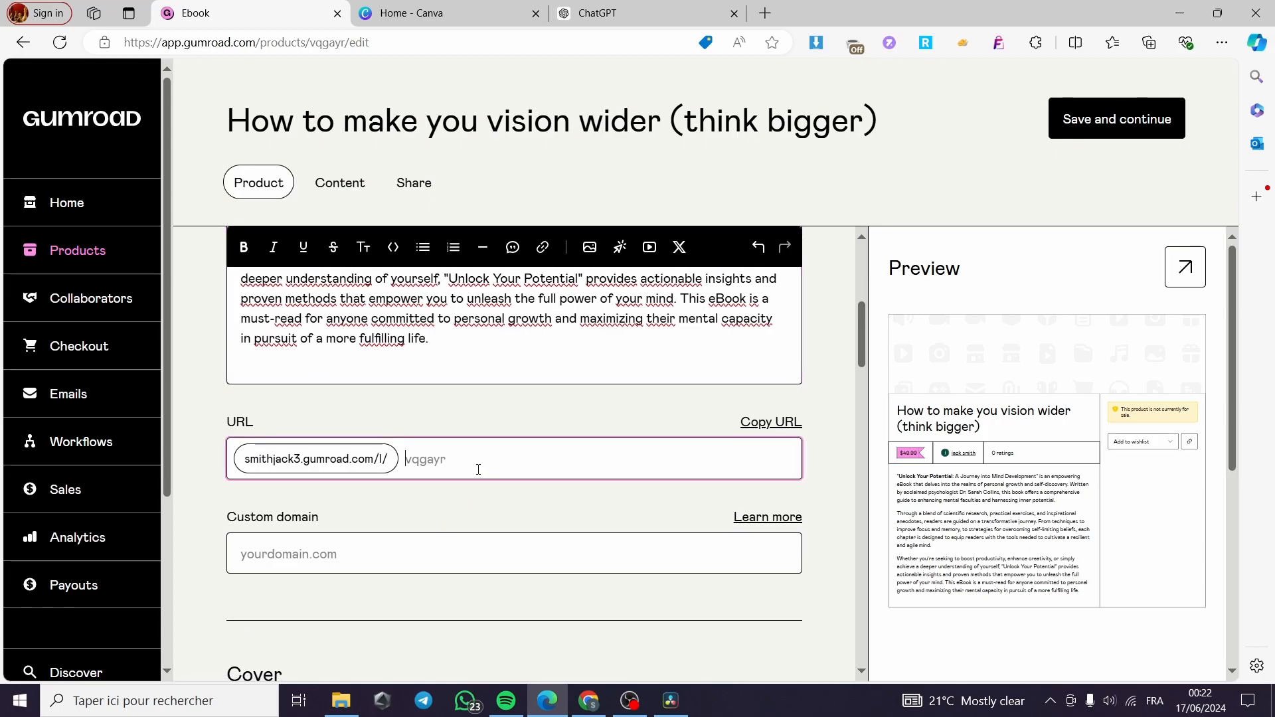
scroll(373, 400, up, 5)
drag(500, 327, 246, 327)
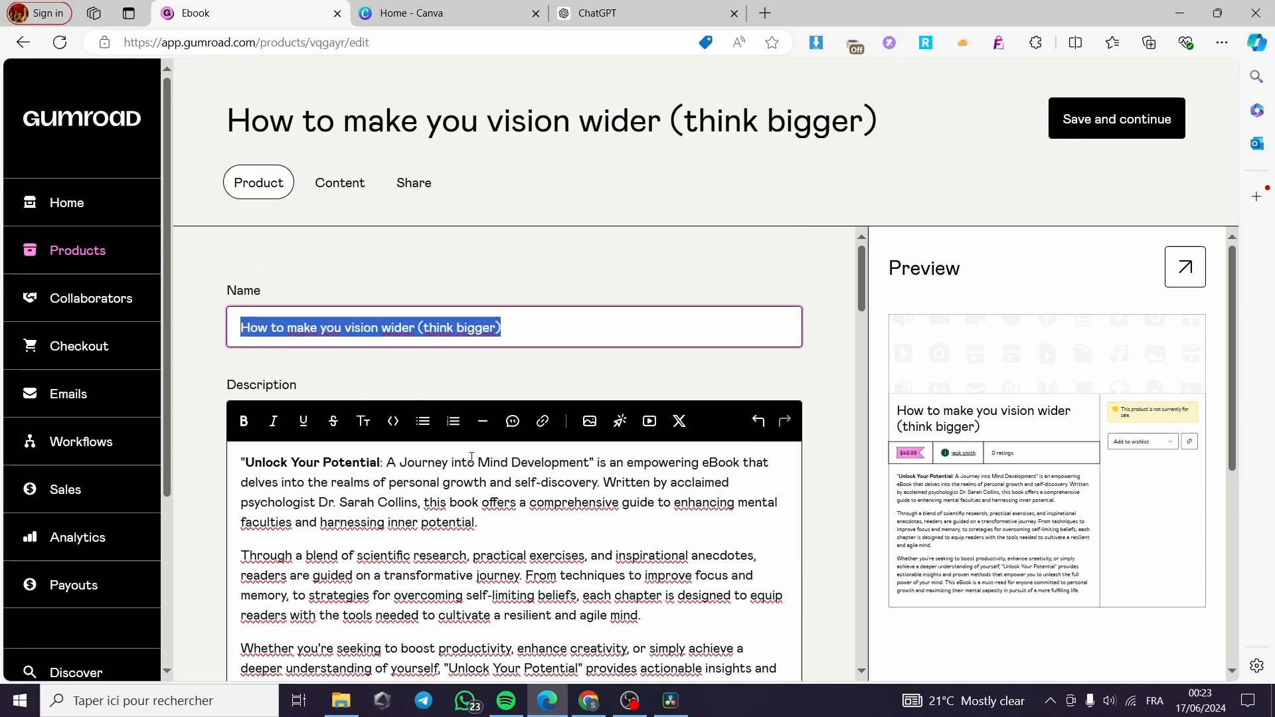
scroll(454, 454, down, 5)
click(436, 512)
key(ctrl+v)
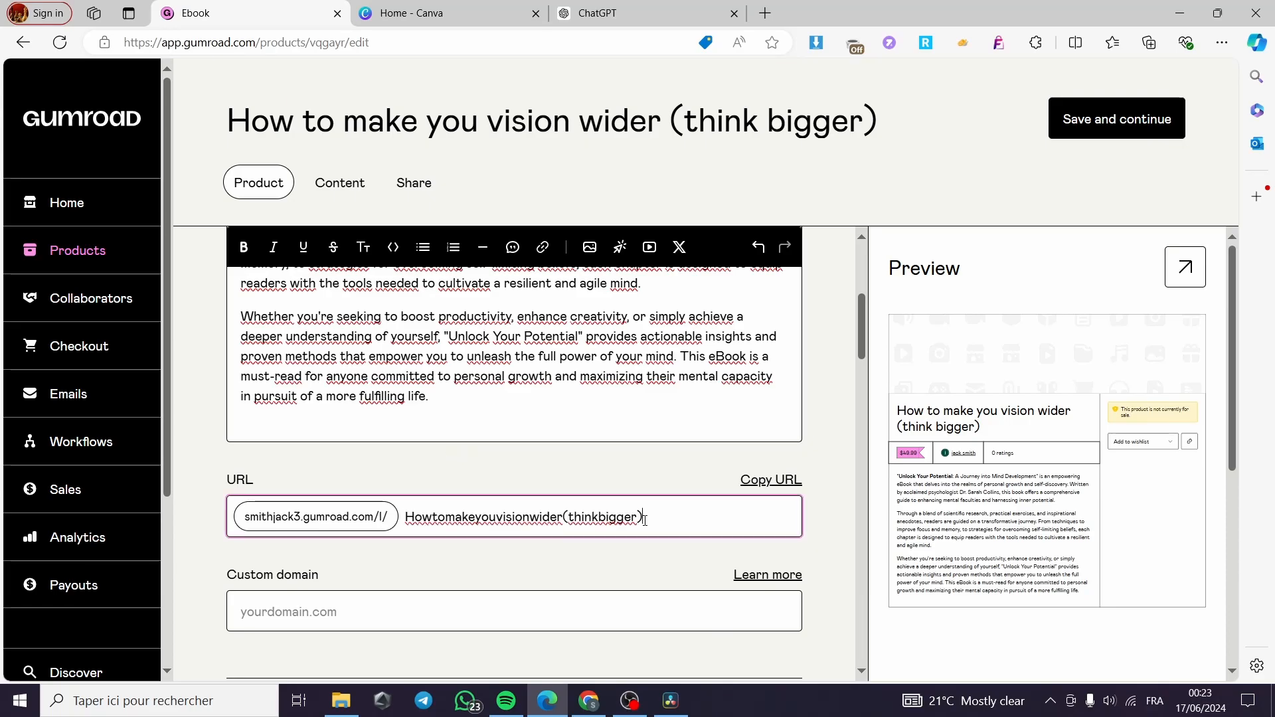
Remove the parentheses from the URL ending and insert a hyphen so it reads "Howtomakeyouvisionwider-thinkbigger"
key(BackSpace)
key(Left)
key(Left)
key(Left)
key(BackSpace)
text(i)
key(BackSpace)
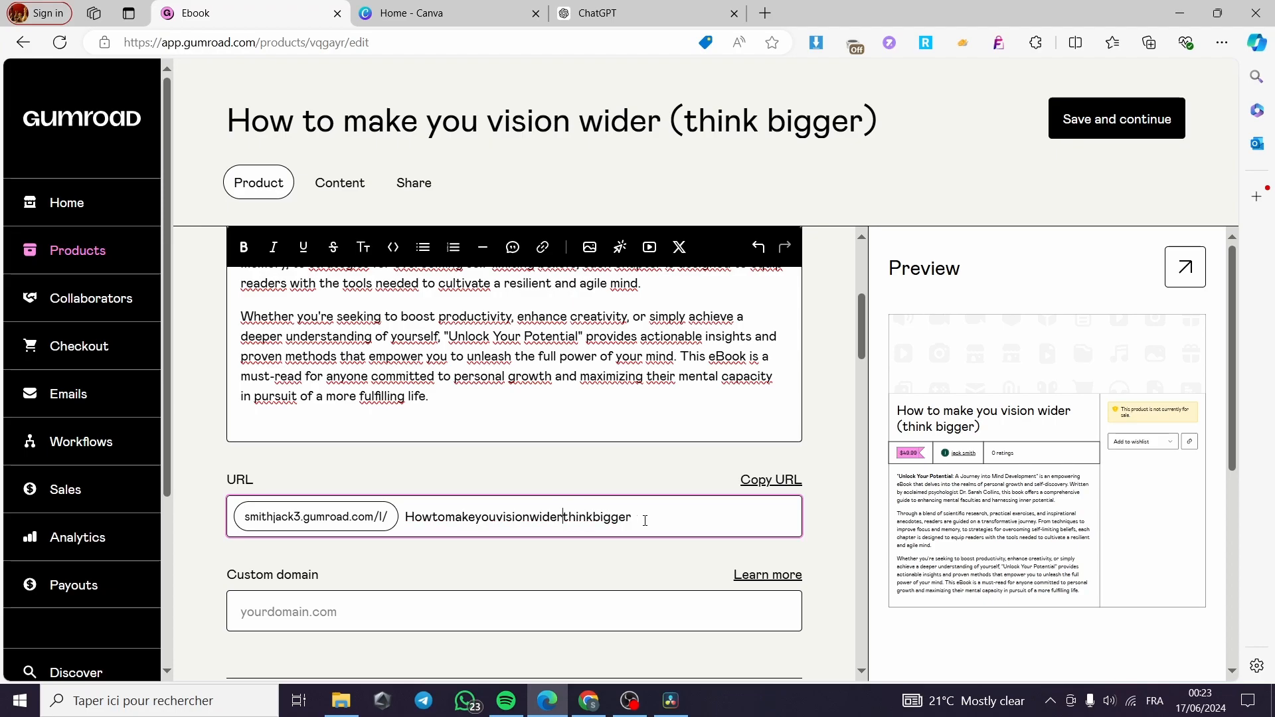
text(-)
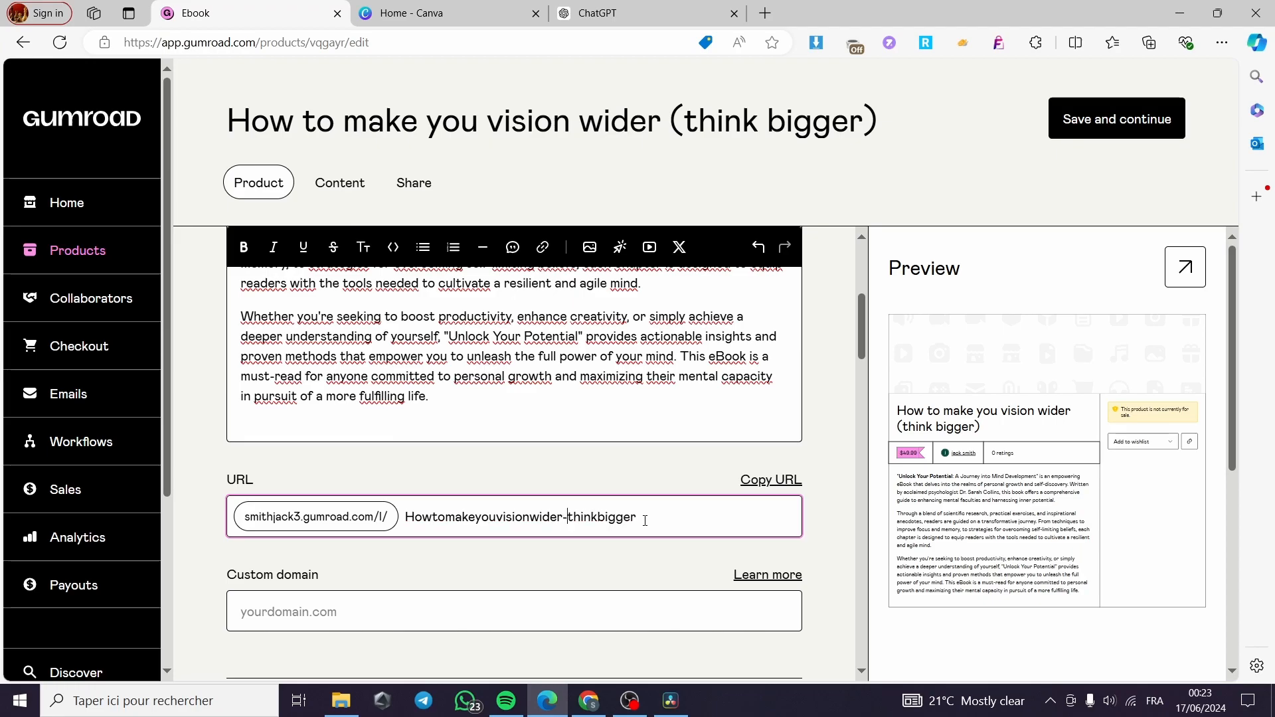
click(672, 558)
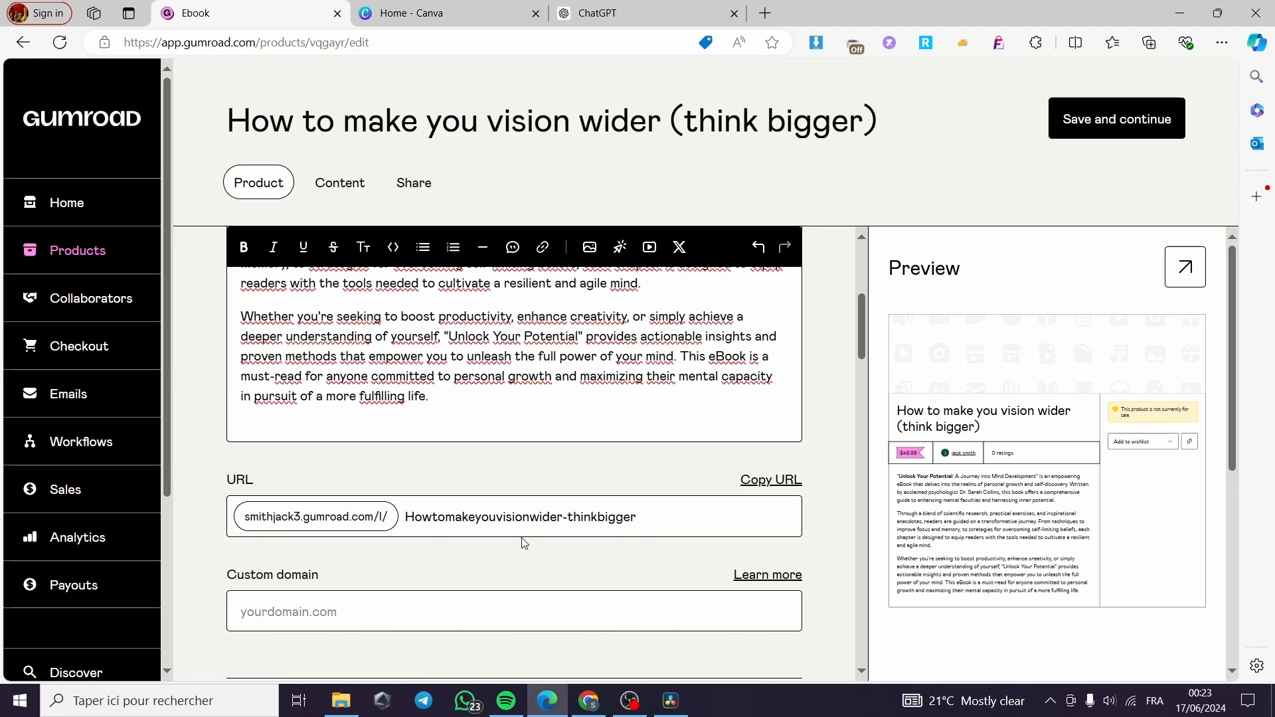
Check the cover's required image size, then switch to Canva and create a custom 1280 × 720 px design
scroll(525, 543, down, 3)
scroll(501, 510, down, 3)
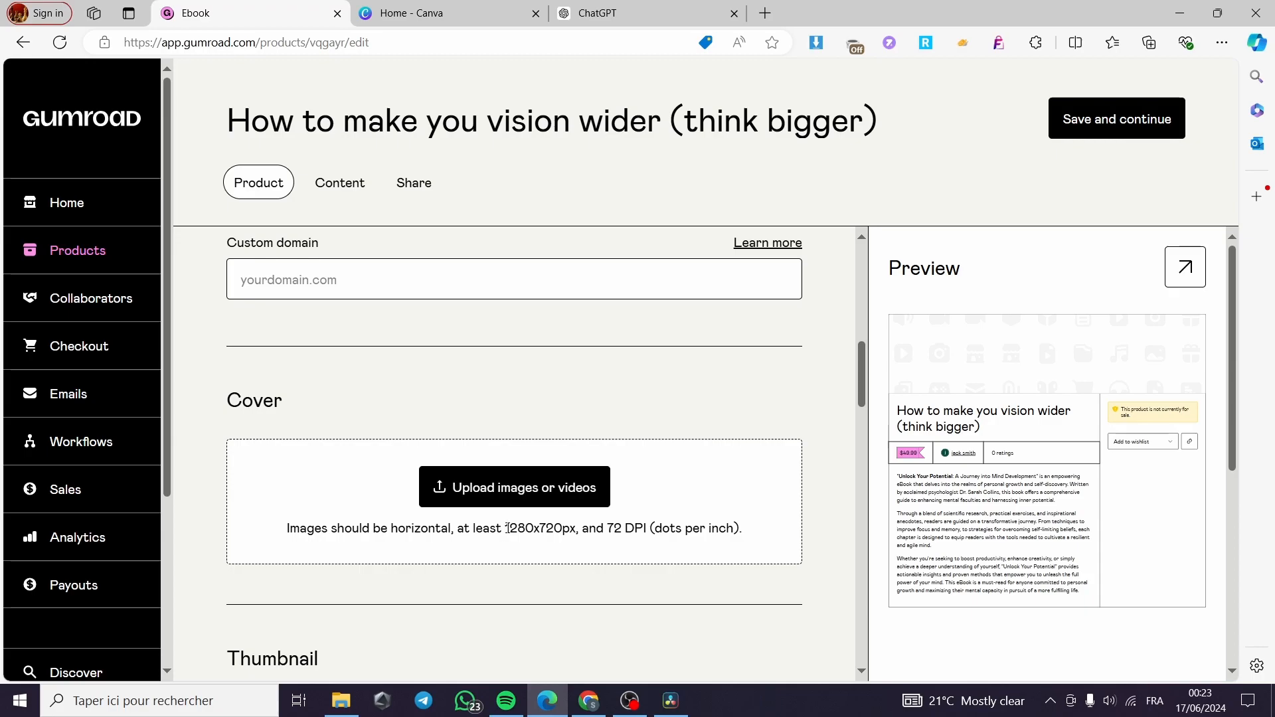
drag(505, 528, 563, 528)
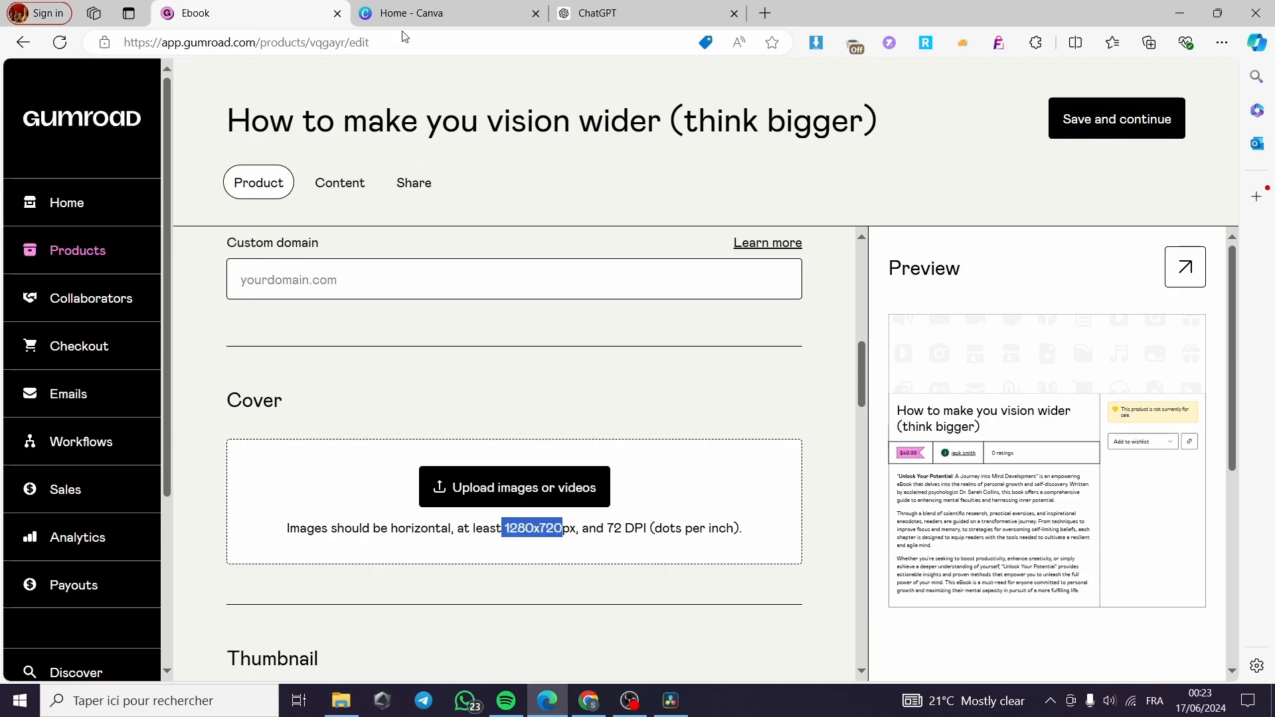
click(405, 8)
click(1096, 89)
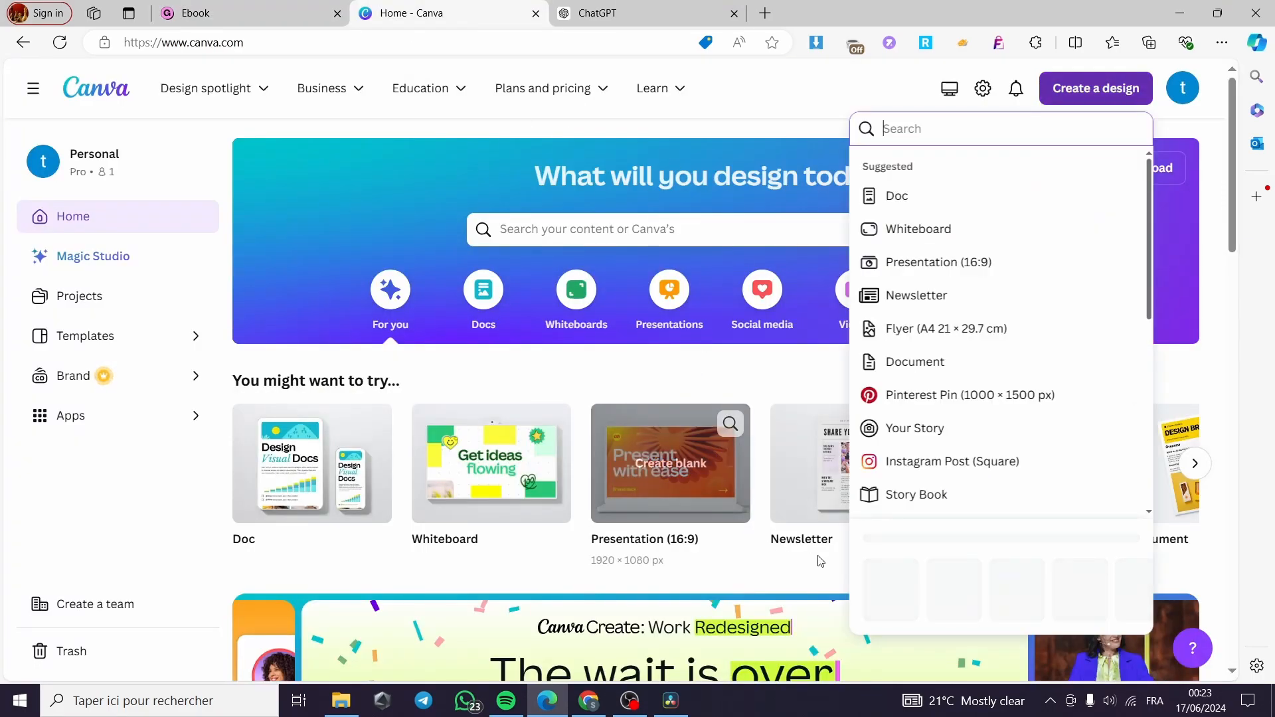
click(894, 601)
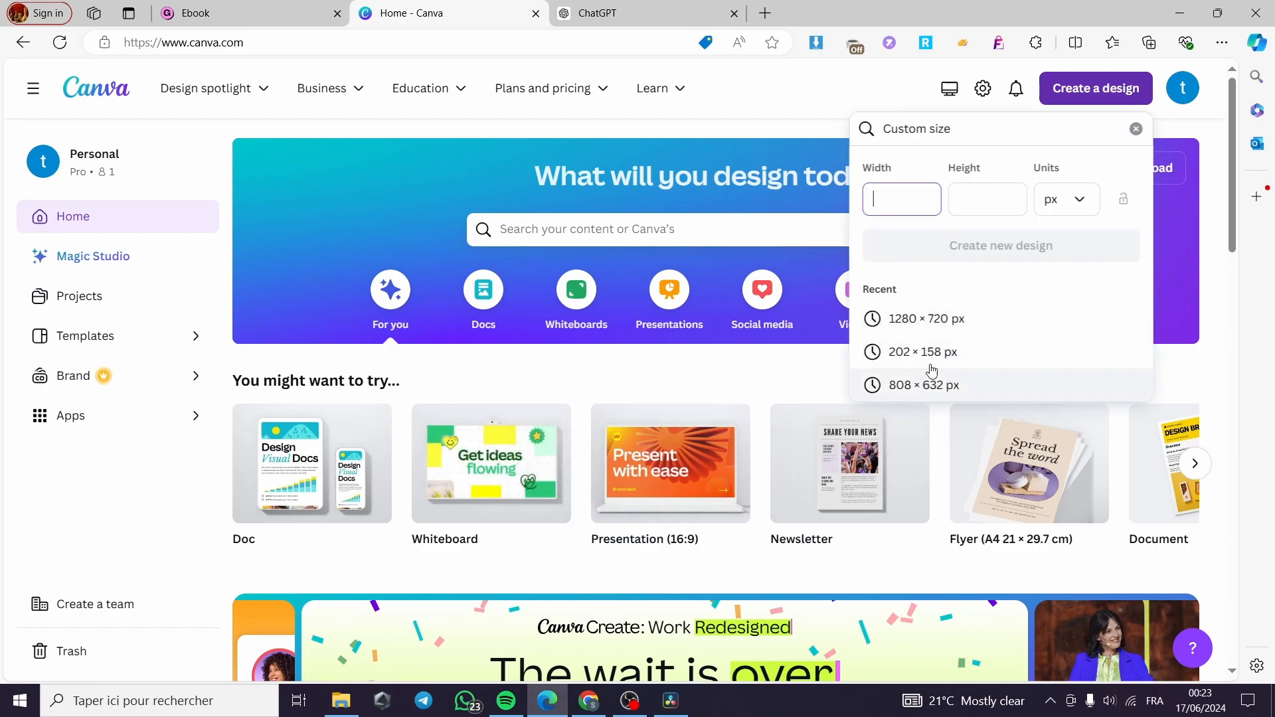
click(920, 321)
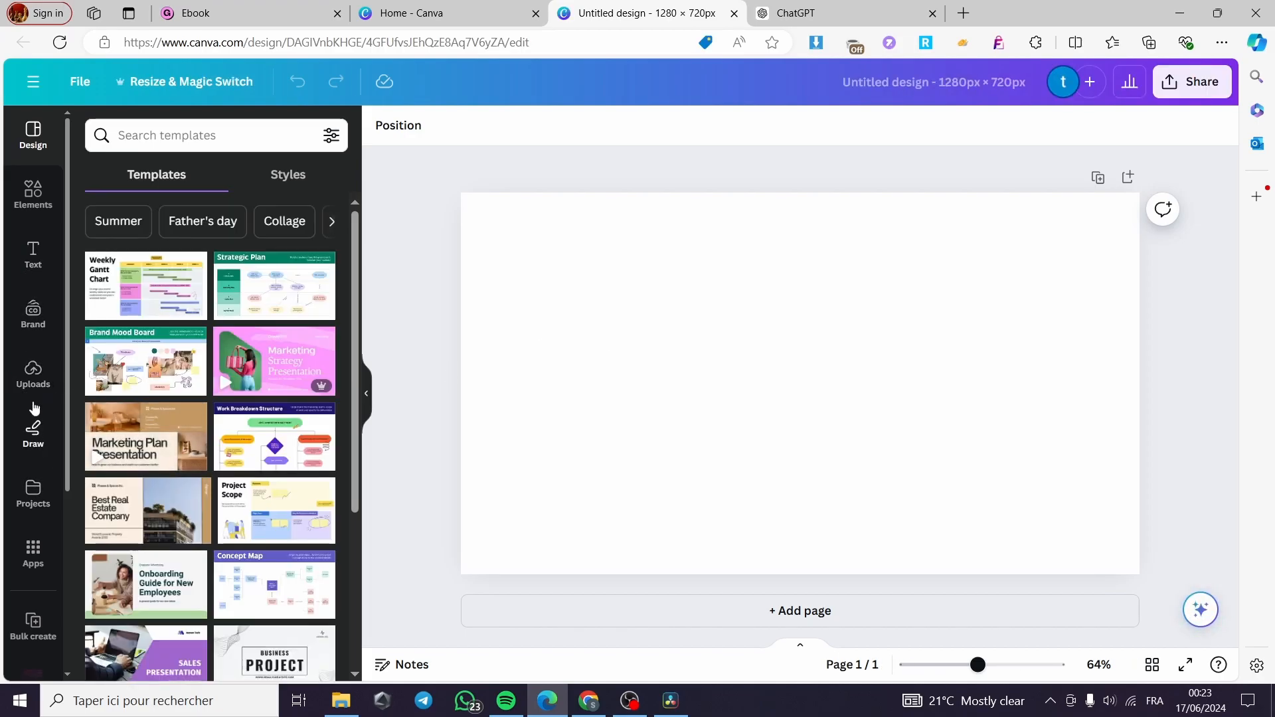
Upload the image file "Untitled design (3)" from the Téléchargements folder to the Canva uploads
click(33, 373)
scroll(266, 429, down, 8)
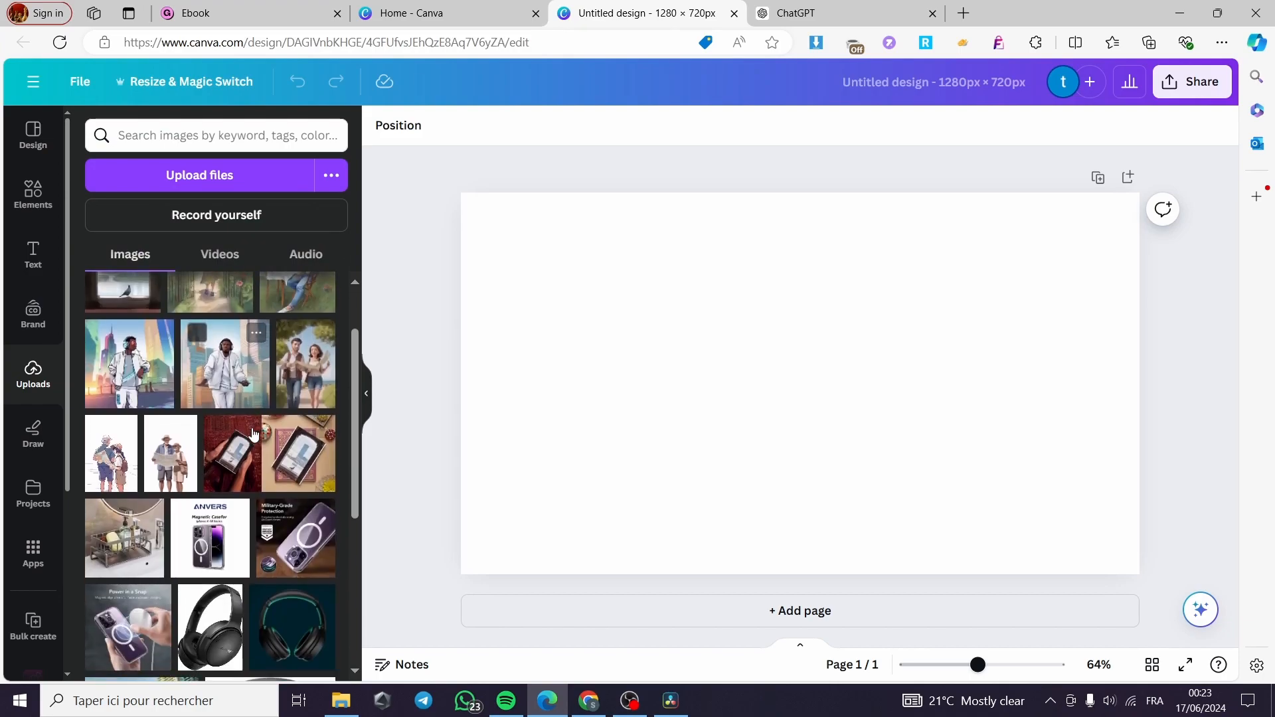
scroll(252, 434, down, 10)
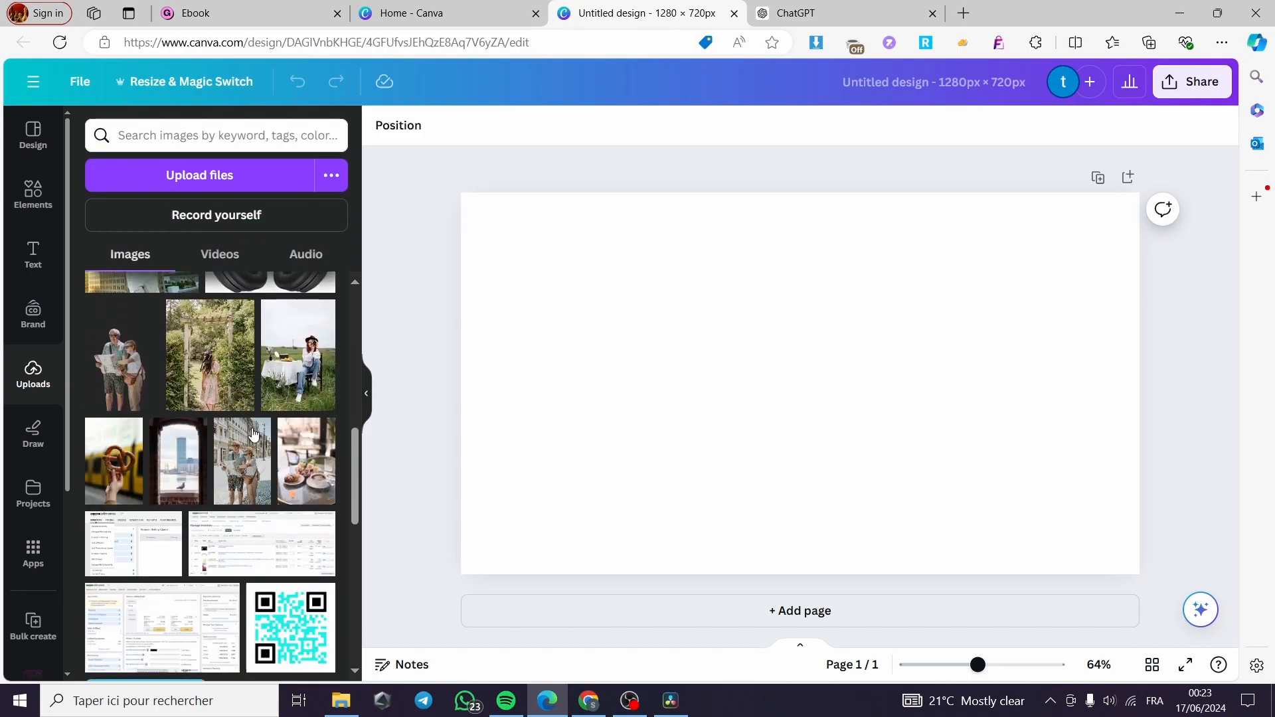
click(239, 177)
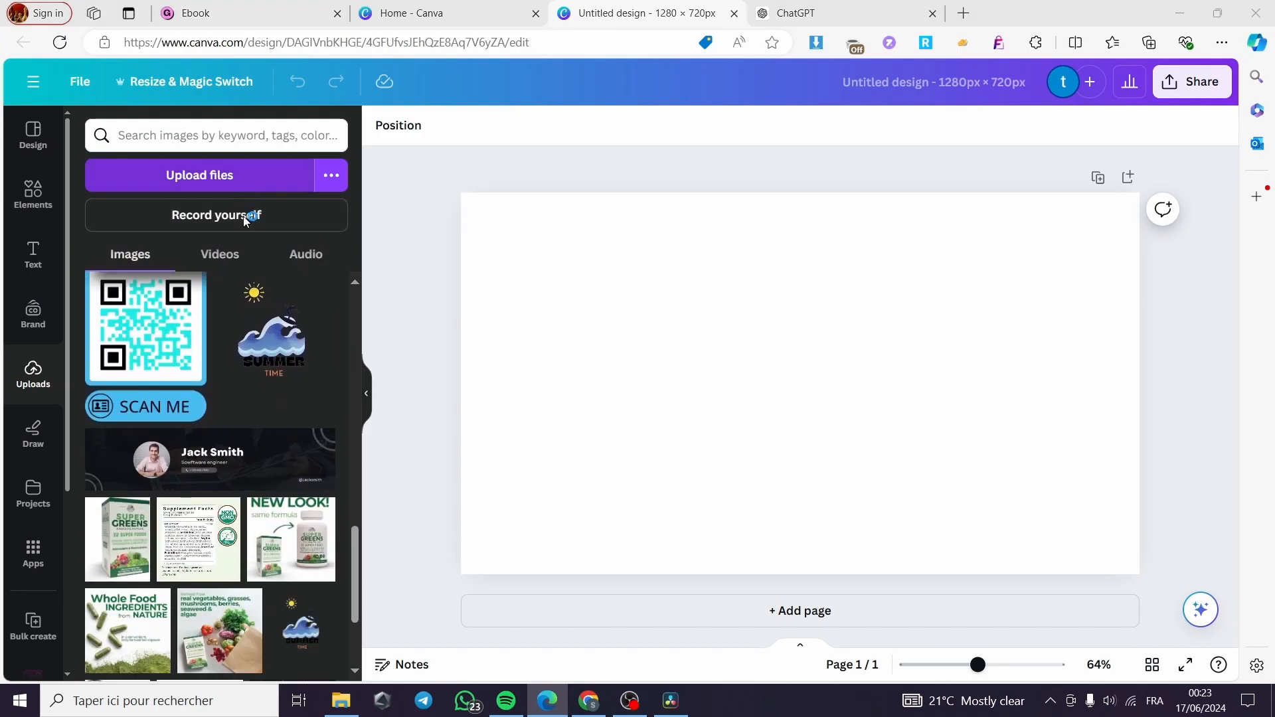
scroll(637, 366, down, 10)
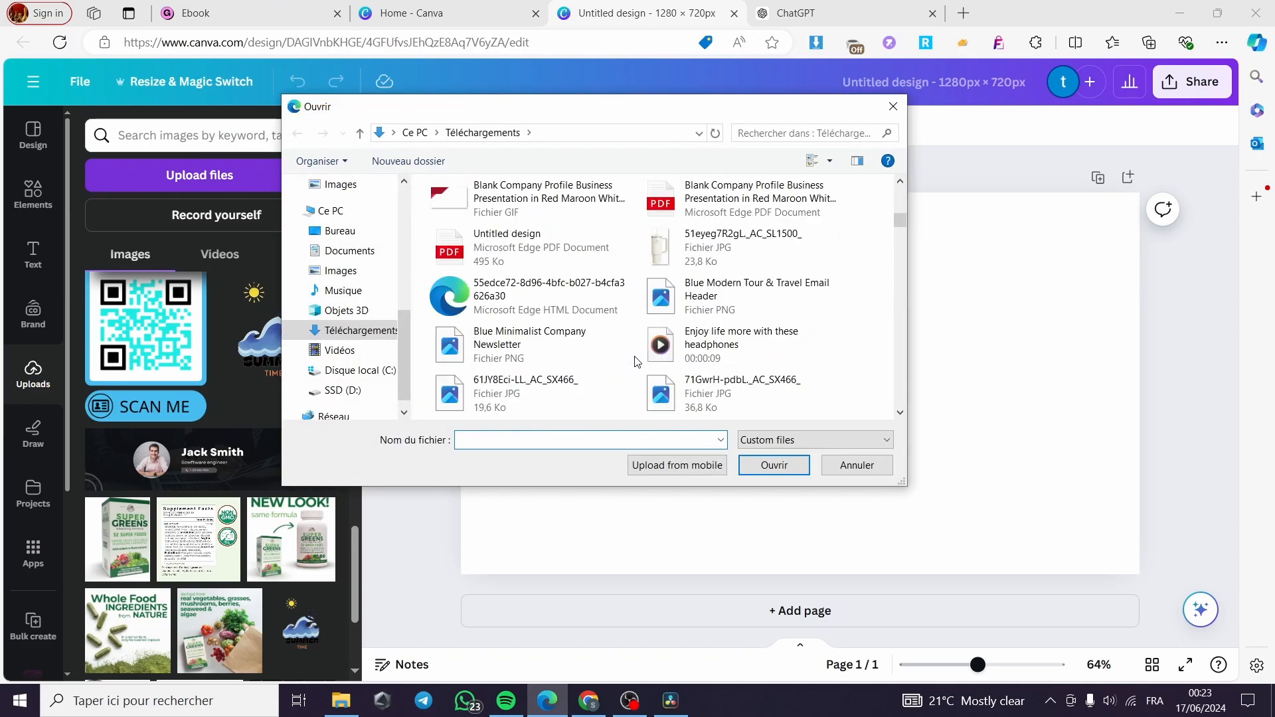
scroll(703, 344, down, 10)
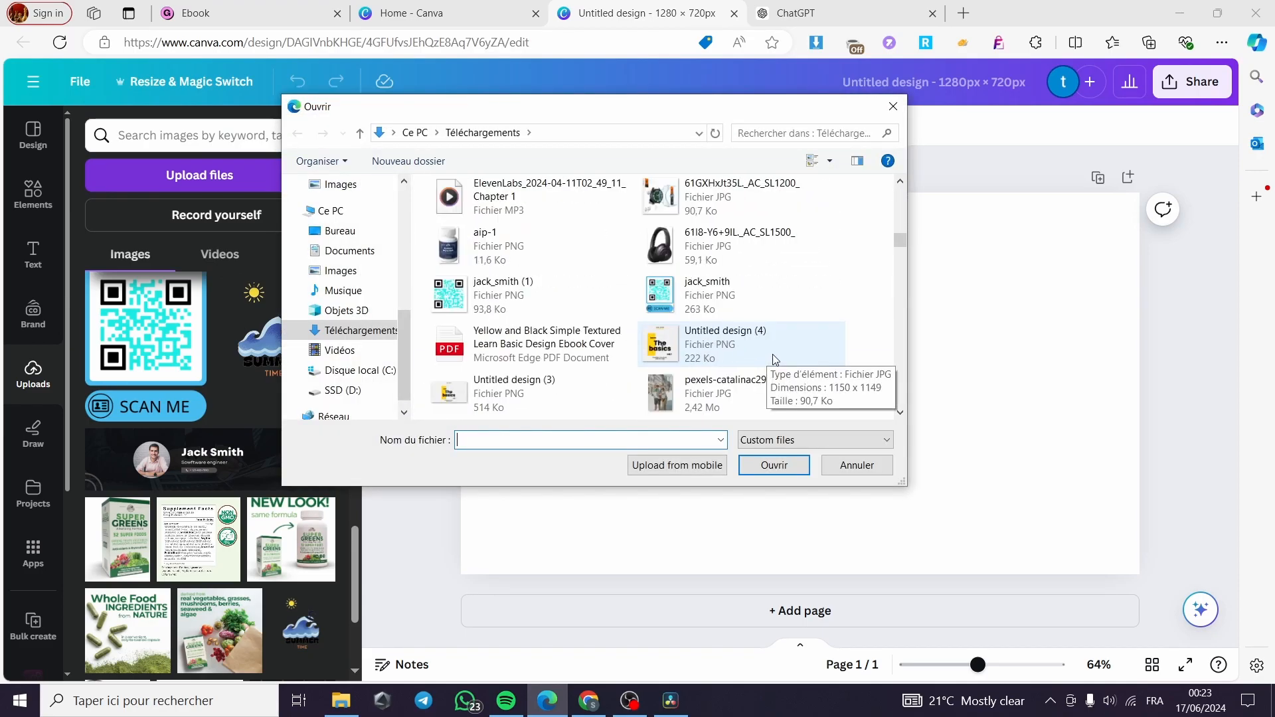
double_click(491, 392)
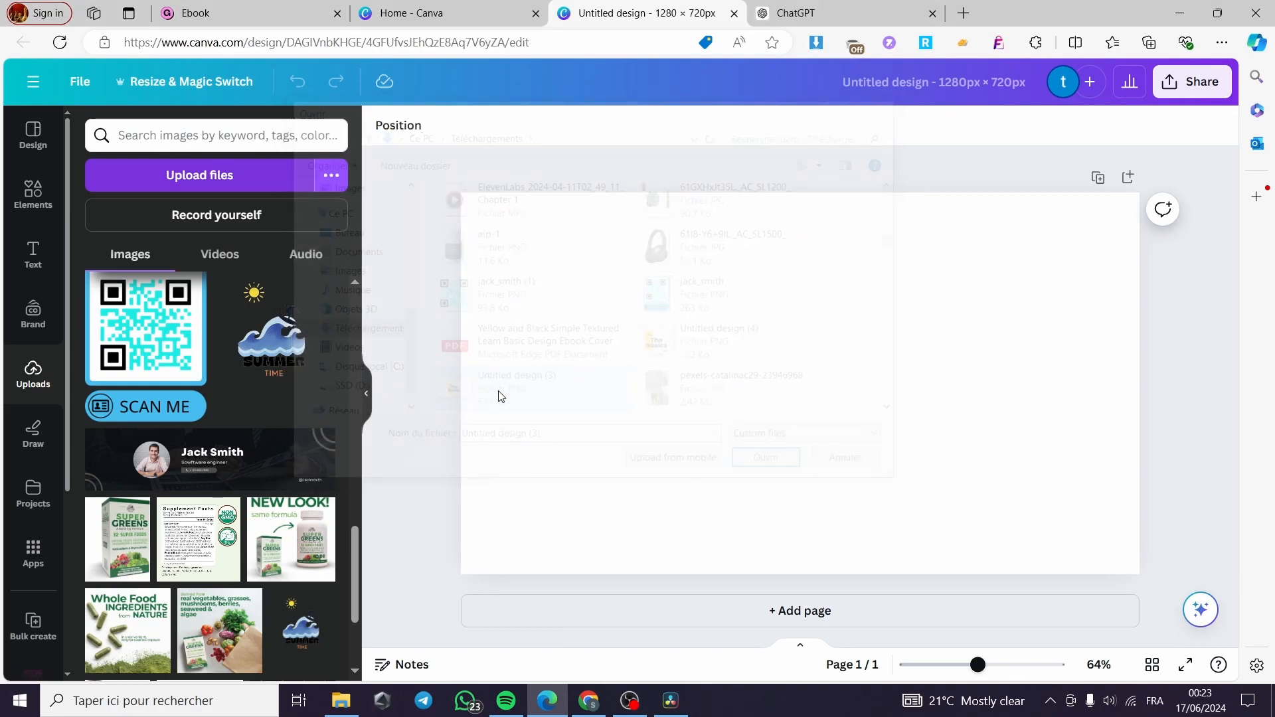
Place the uploaded "The basics" ebook image on the blank page and enlarge it to fill the whole canvas
scroll(270, 484, up, 15)
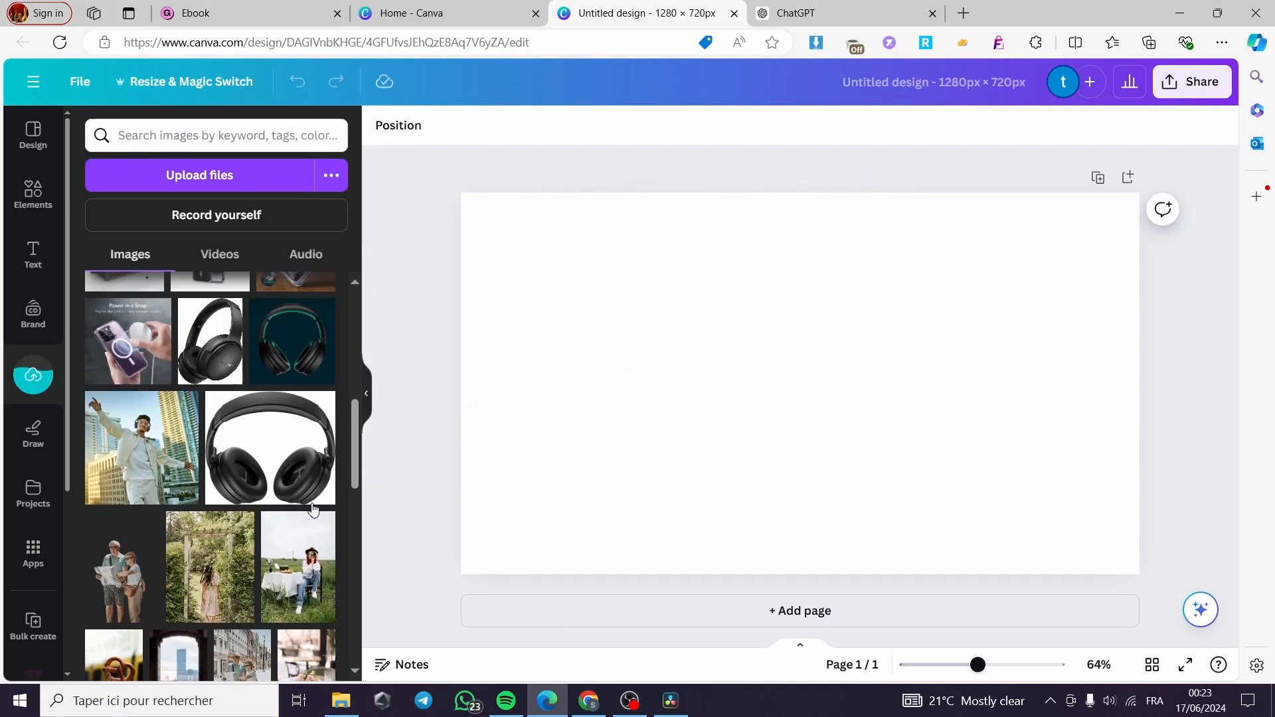
click(243, 319)
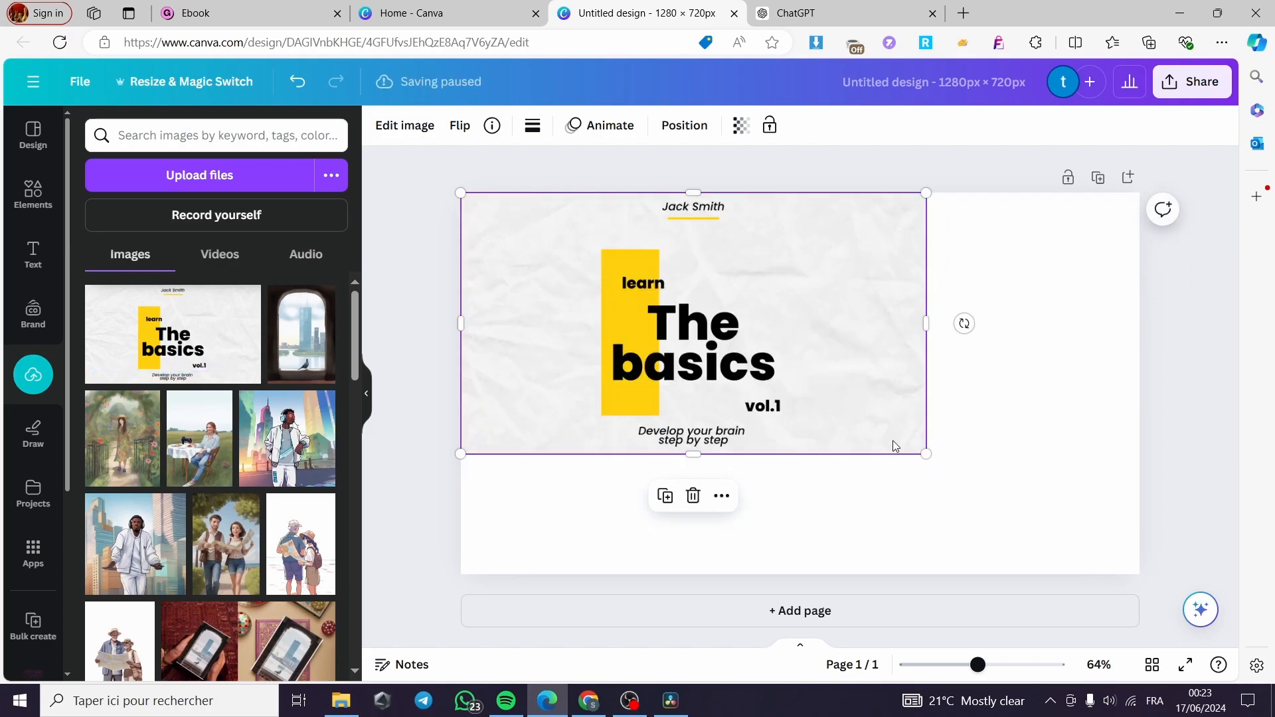
drag(927, 459, 1179, 497)
Download the cover design as a PNG and return to the cover section of the Gumroad product
click(1209, 98)
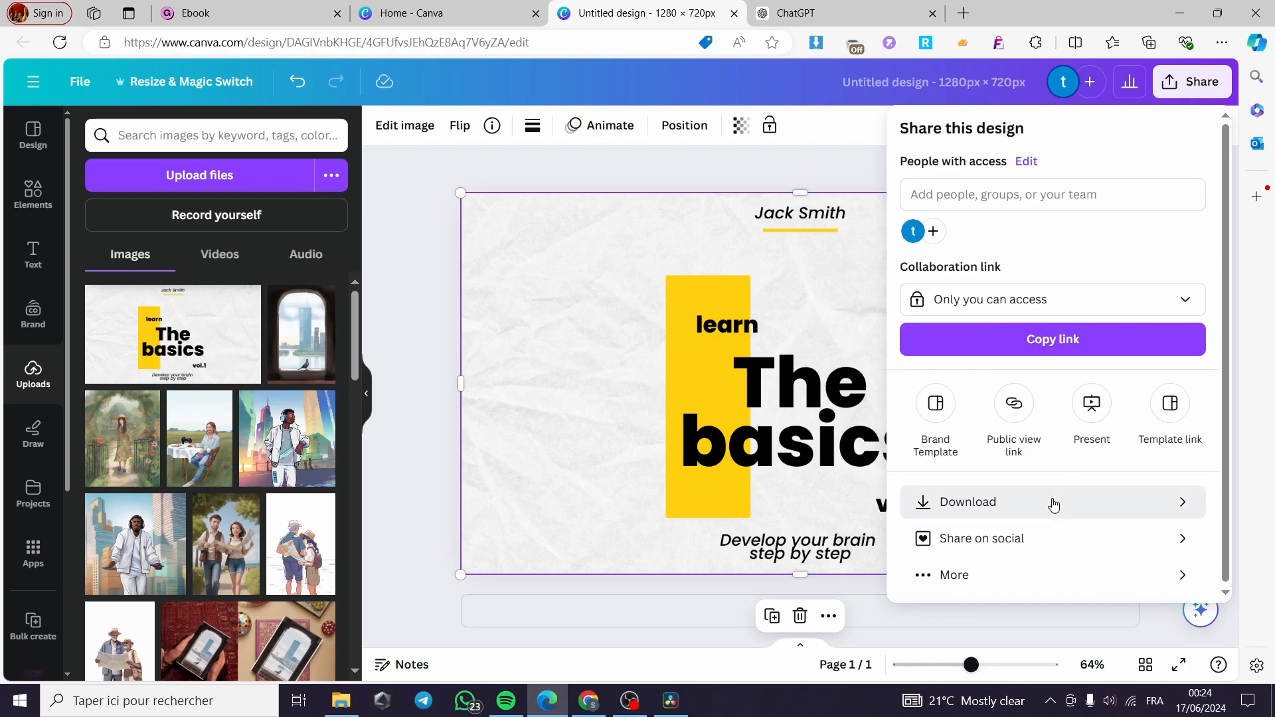
click(1050, 504)
click(1059, 422)
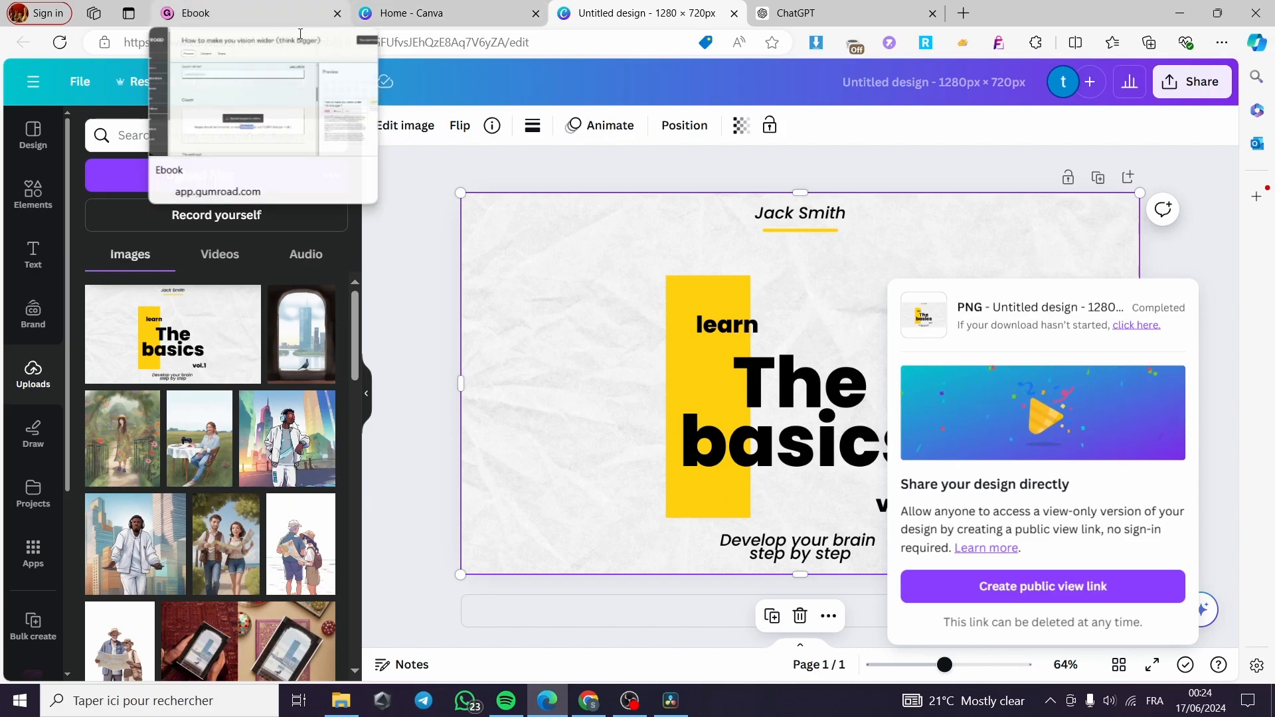
click(224, 9)
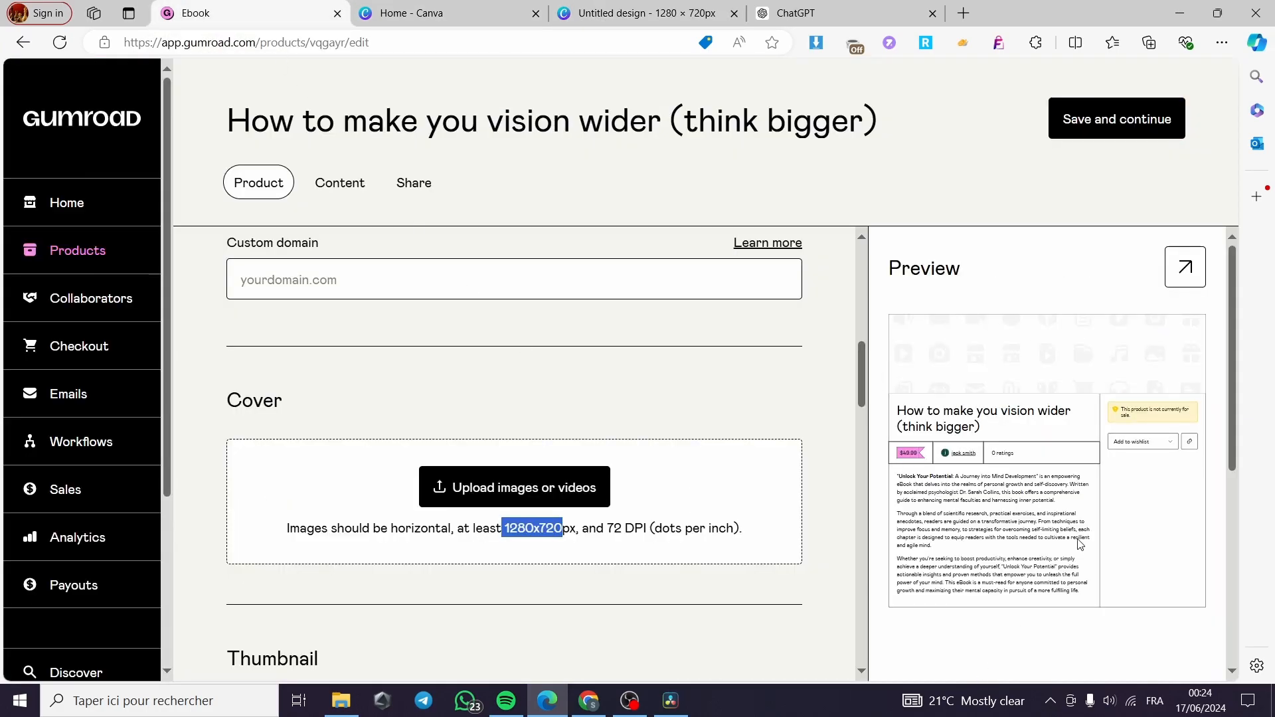
Upload the newly downloaded 1280 × 720 px design from the computer as the product's cover image
scroll(419, 564, down, 3)
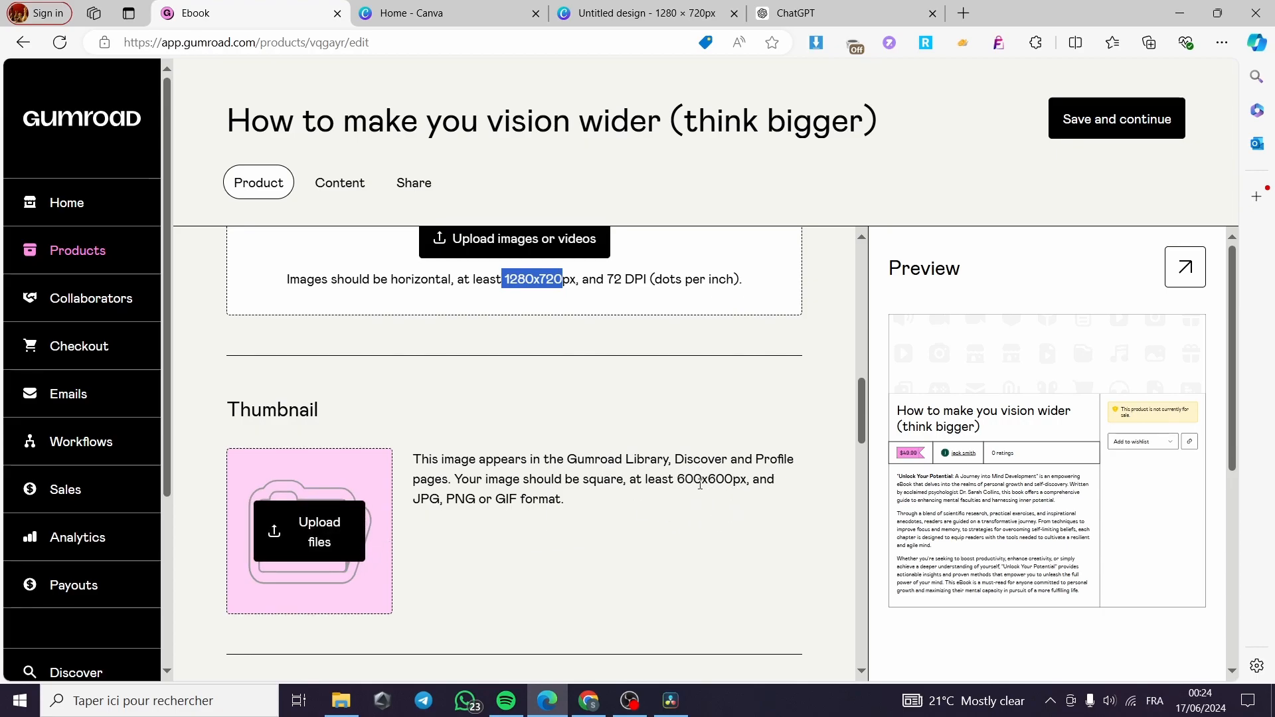
scroll(618, 494, up, 2)
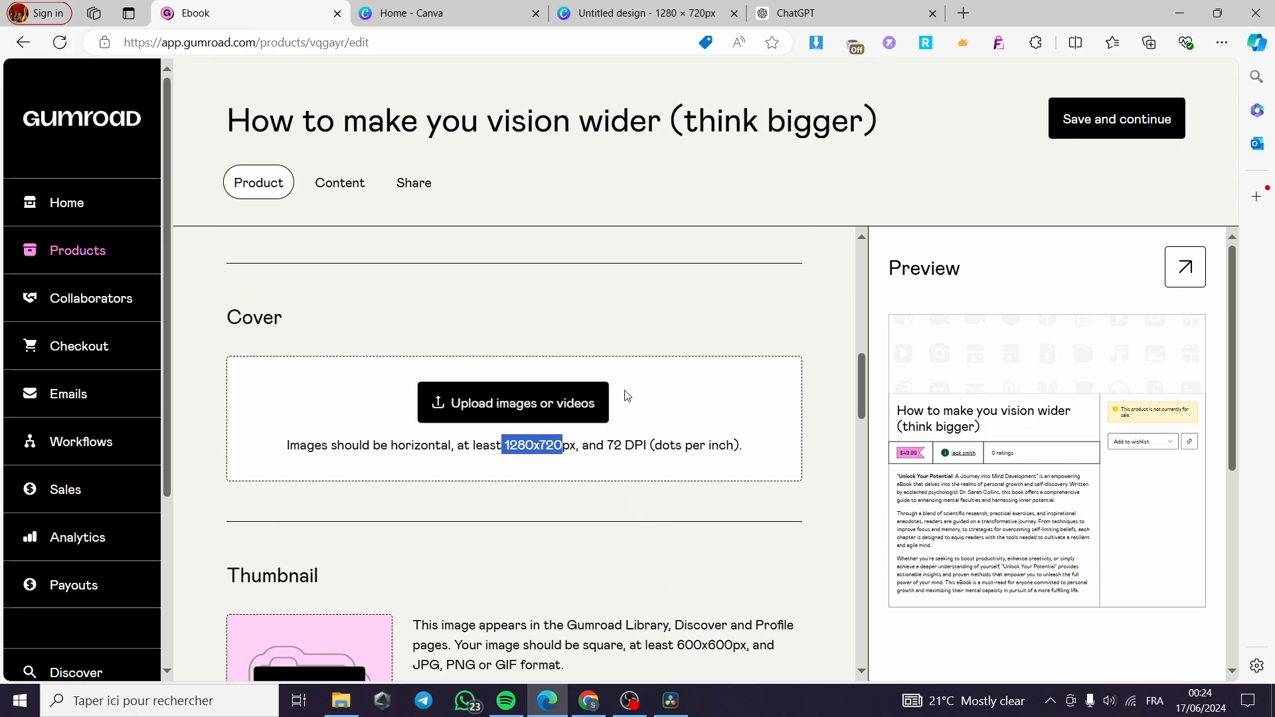
scroll(543, 652, down, 2)
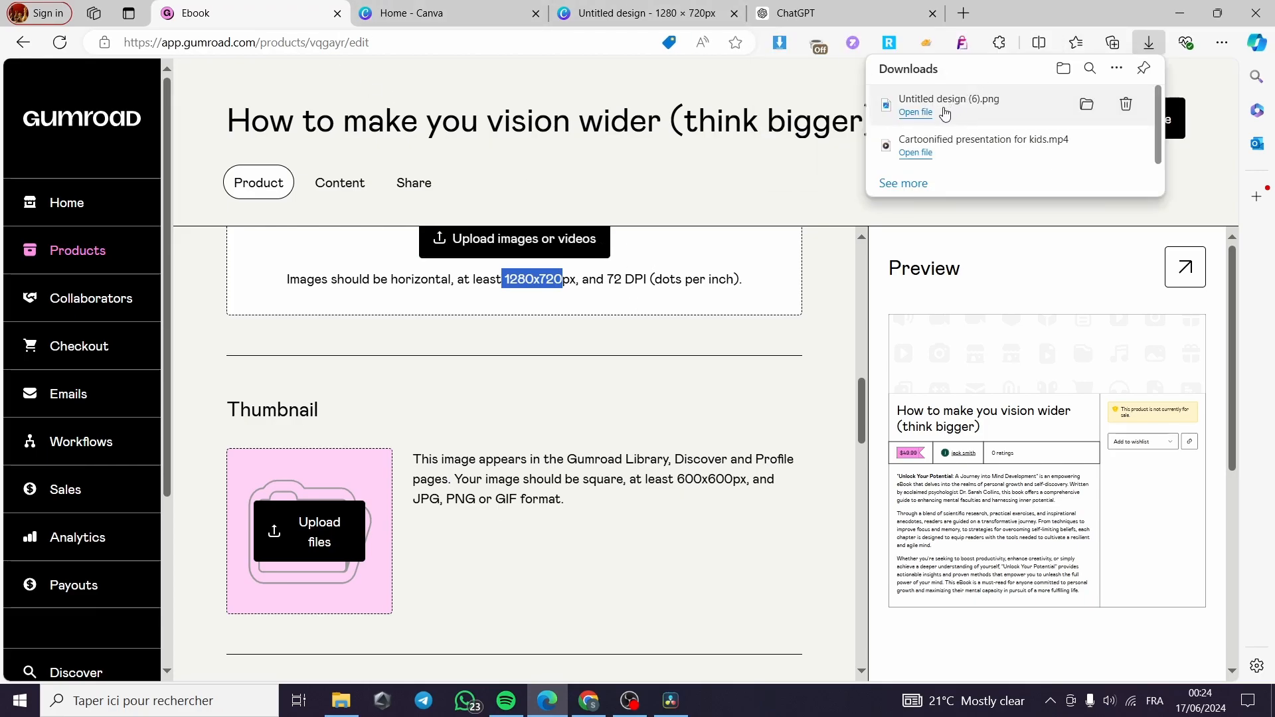
scroll(655, 351, up, 2)
click(543, 402)
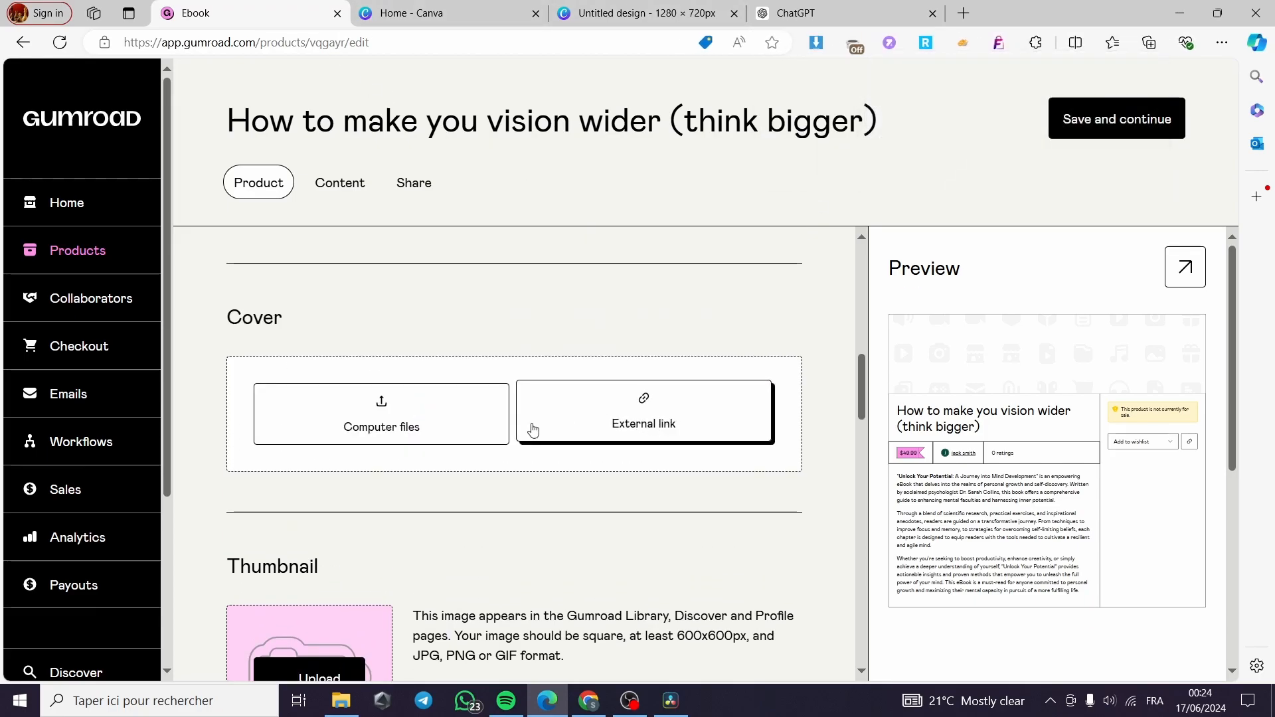
click(404, 427)
double_click(533, 225)
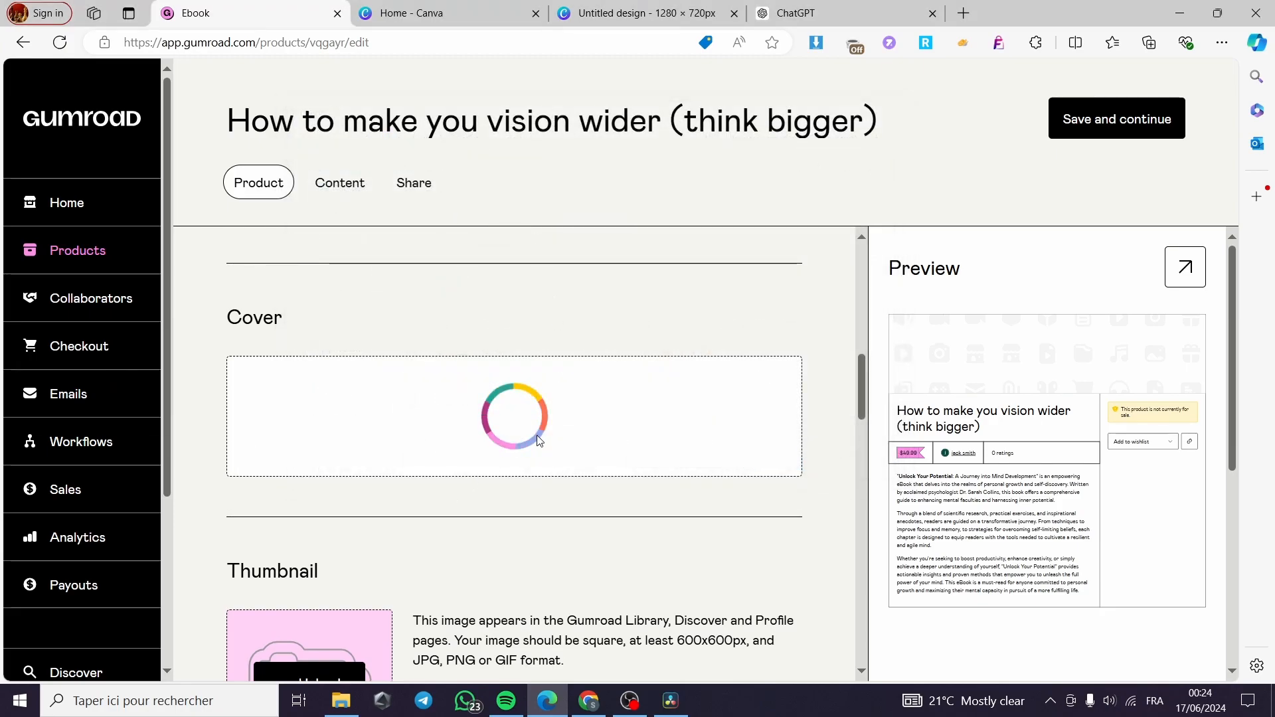
Upload the 600 × 600 image "Untitled design (4)" from the Téléchargements folder as the product thumbnail and review it with the cover
scroll(538, 440, down, 2)
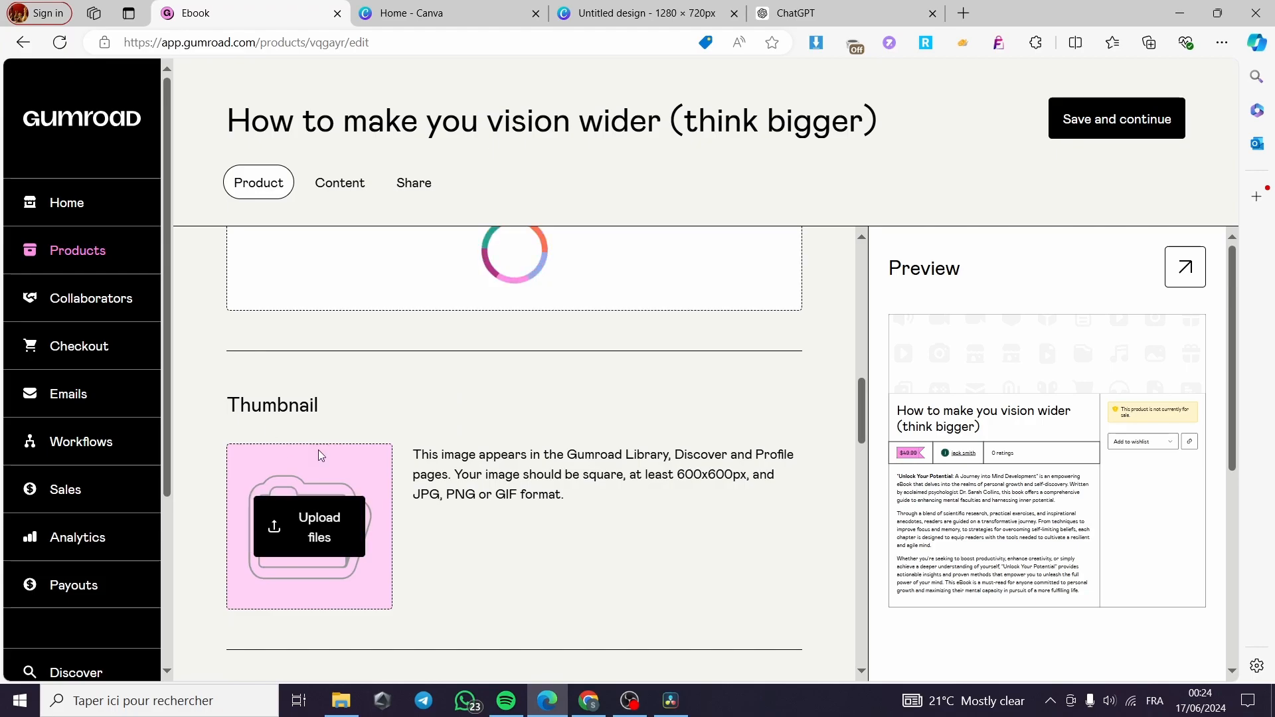
click(309, 527)
scroll(530, 575, down, 2)
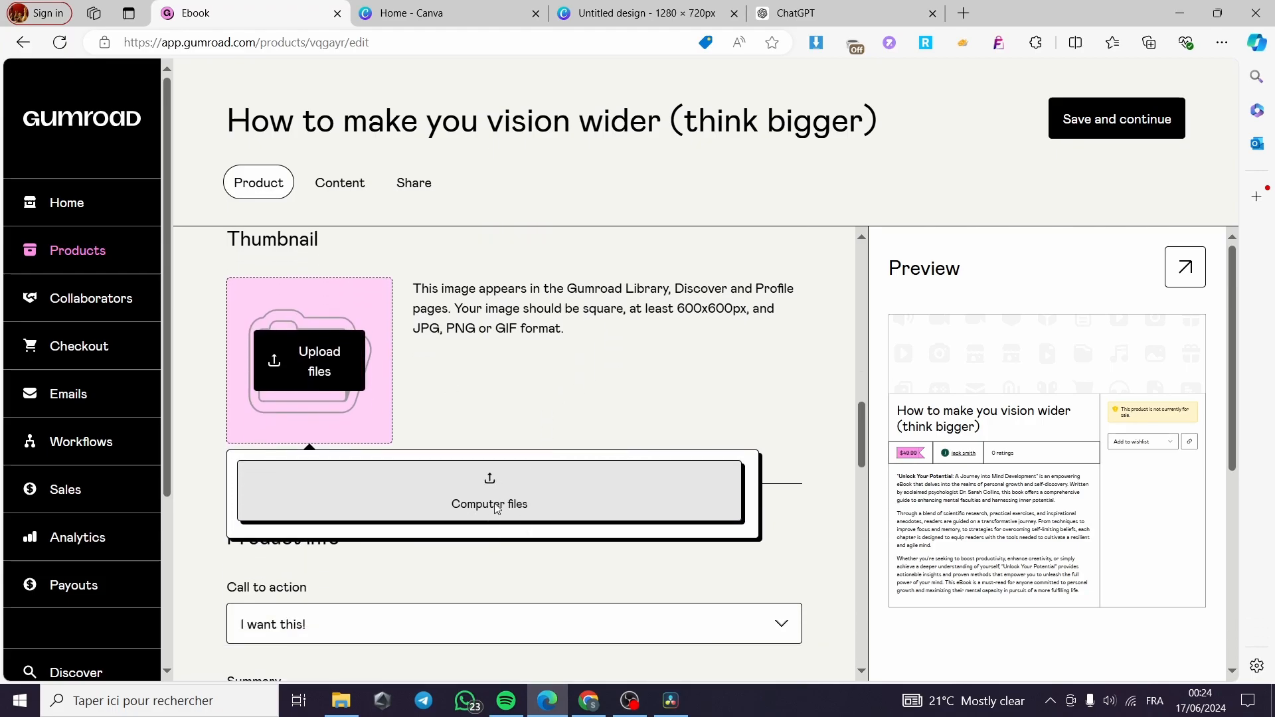
click(497, 508)
scroll(631, 319, down, 5)
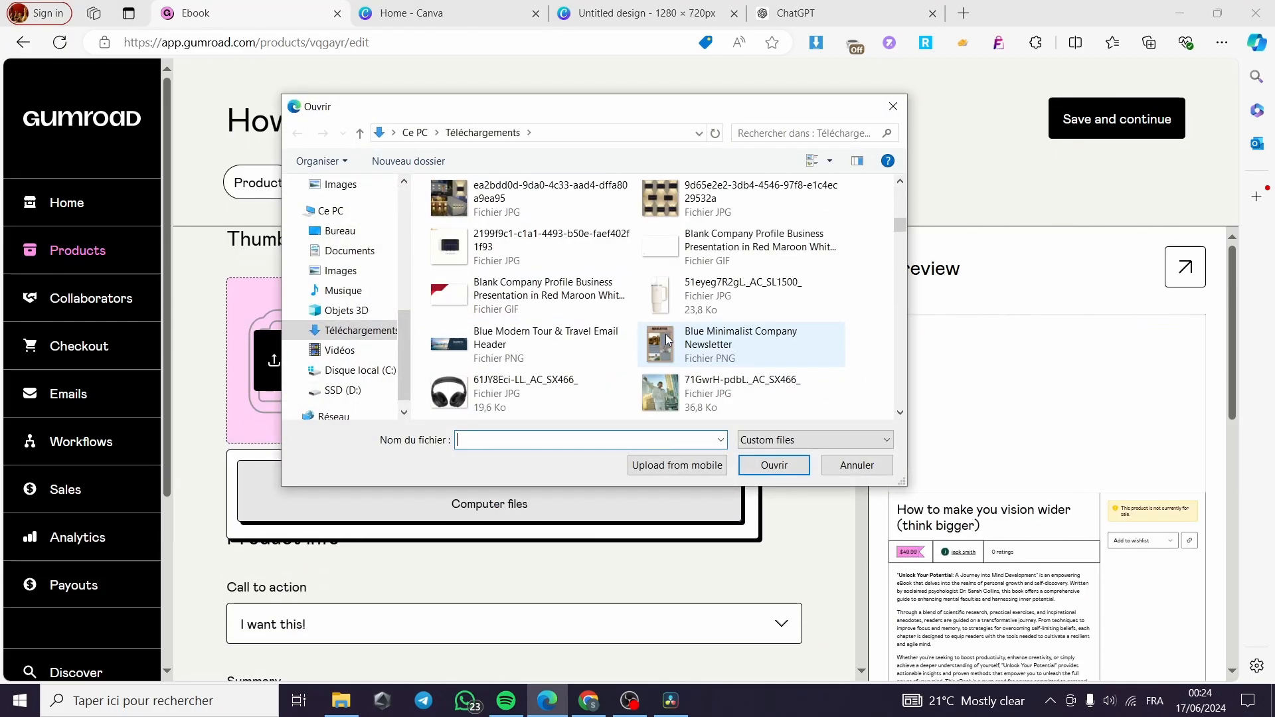
scroll(666, 339, down, 6)
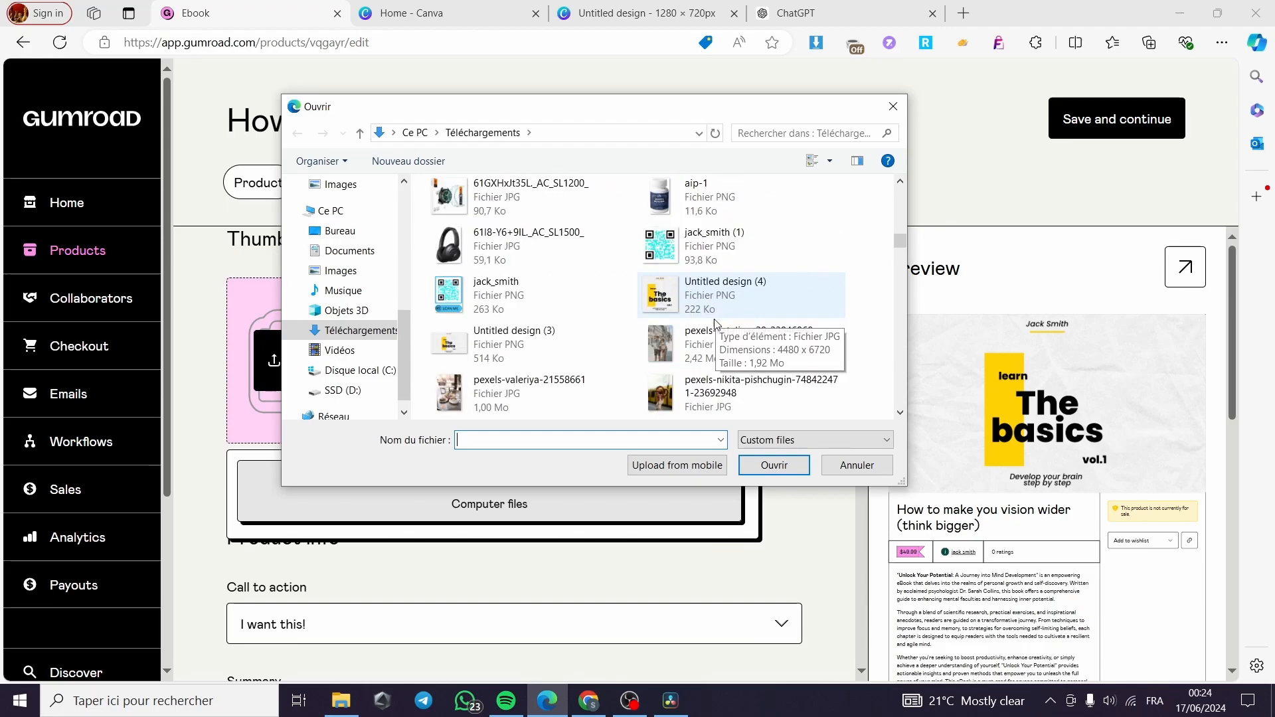
click(712, 310)
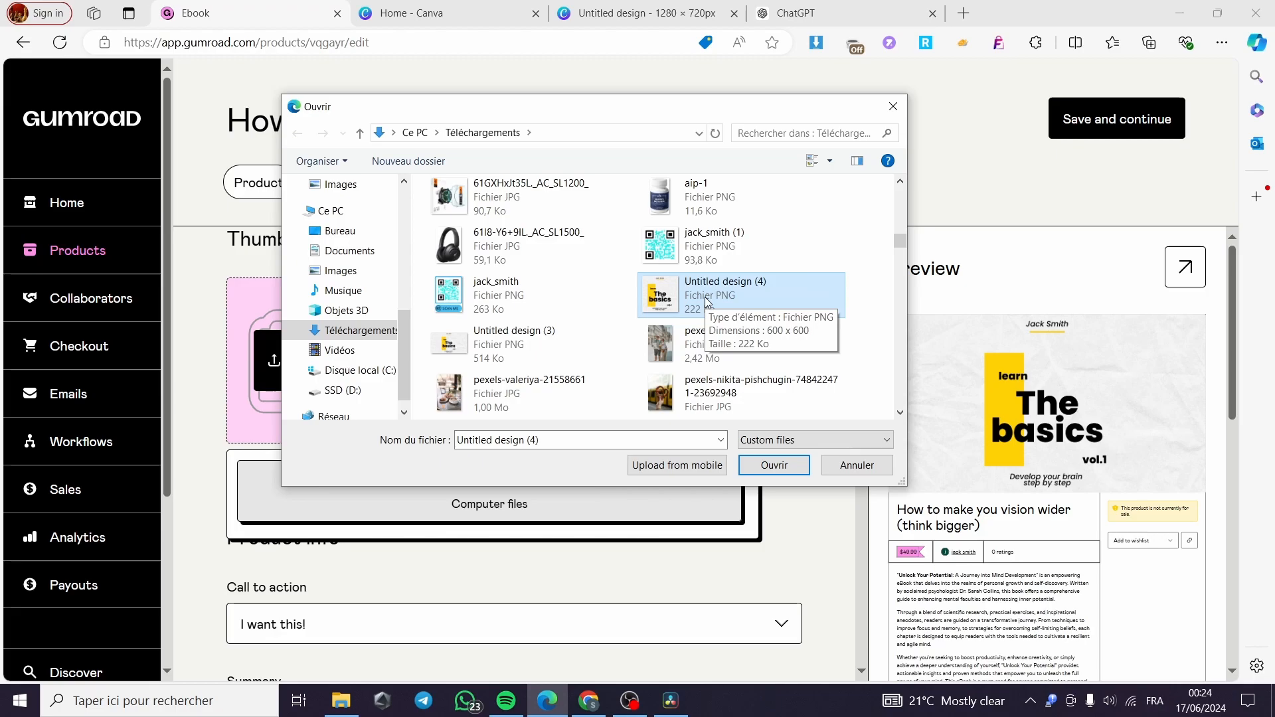
click(801, 464)
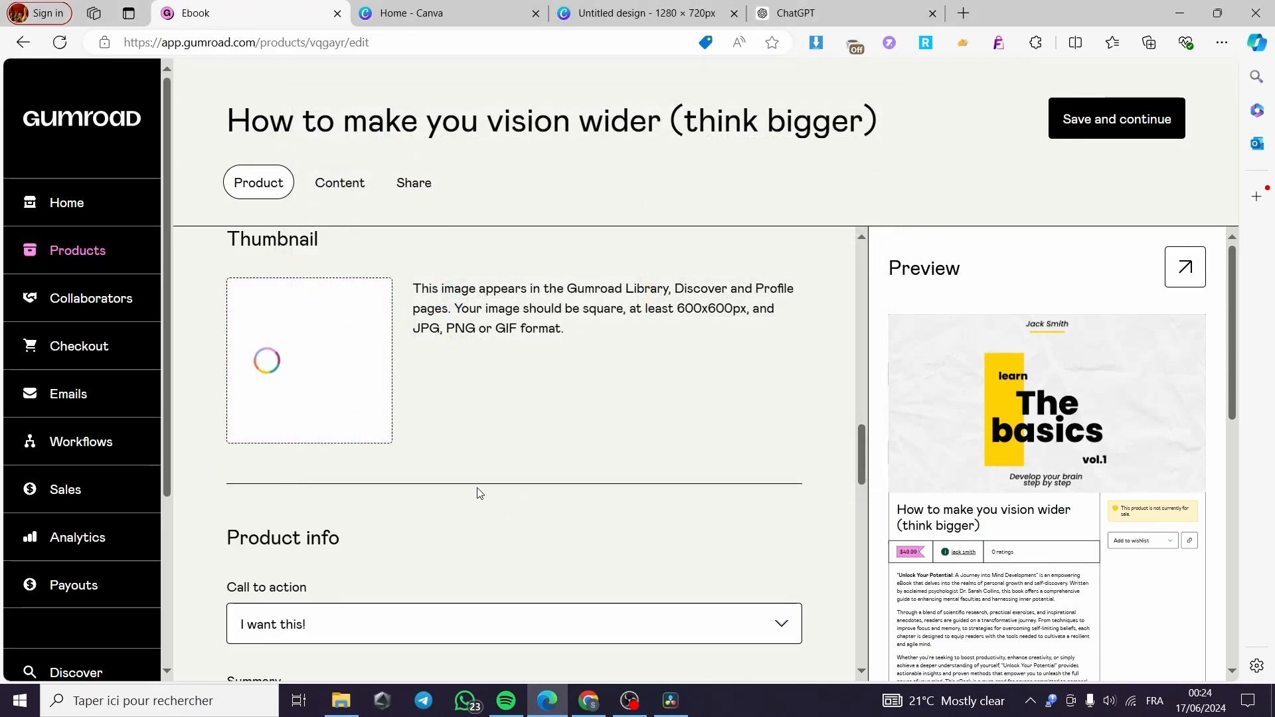
scroll(483, 493, down, 2)
scroll(458, 490, up, 6)
scroll(446, 512, down, 3)
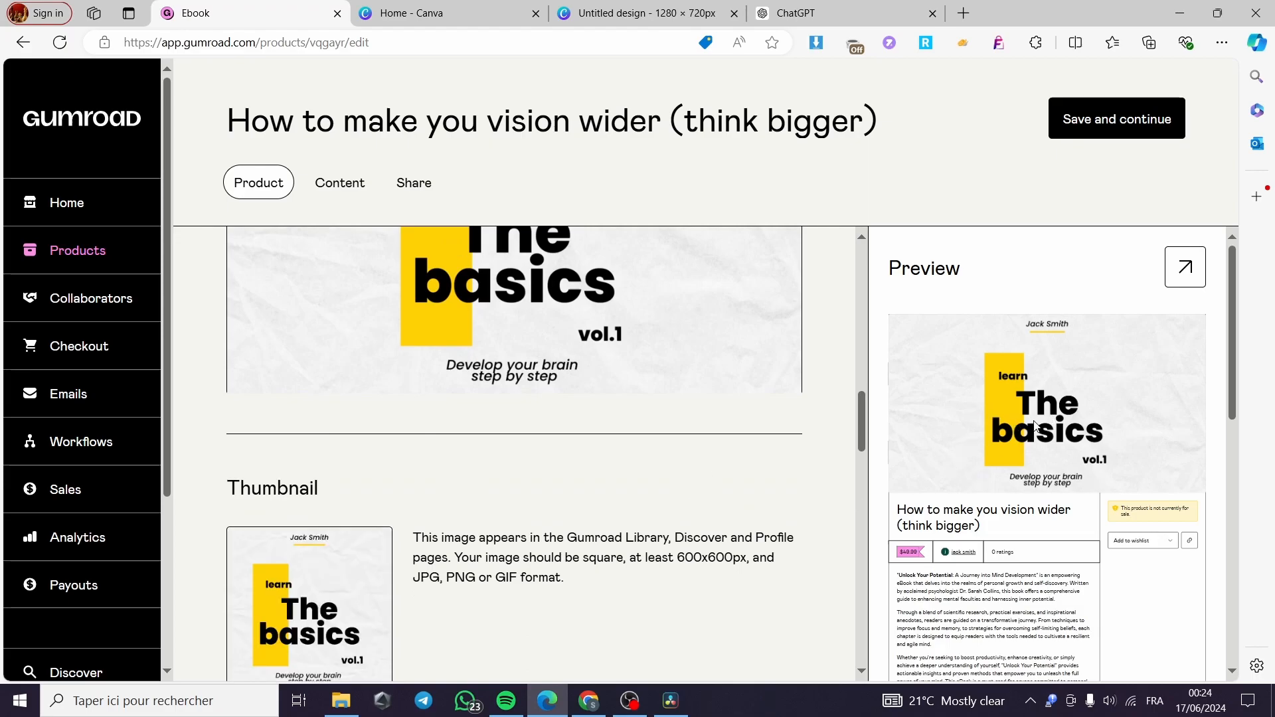
Set the call to action in the product info to "Buy this"
scroll(423, 571, down, 6)
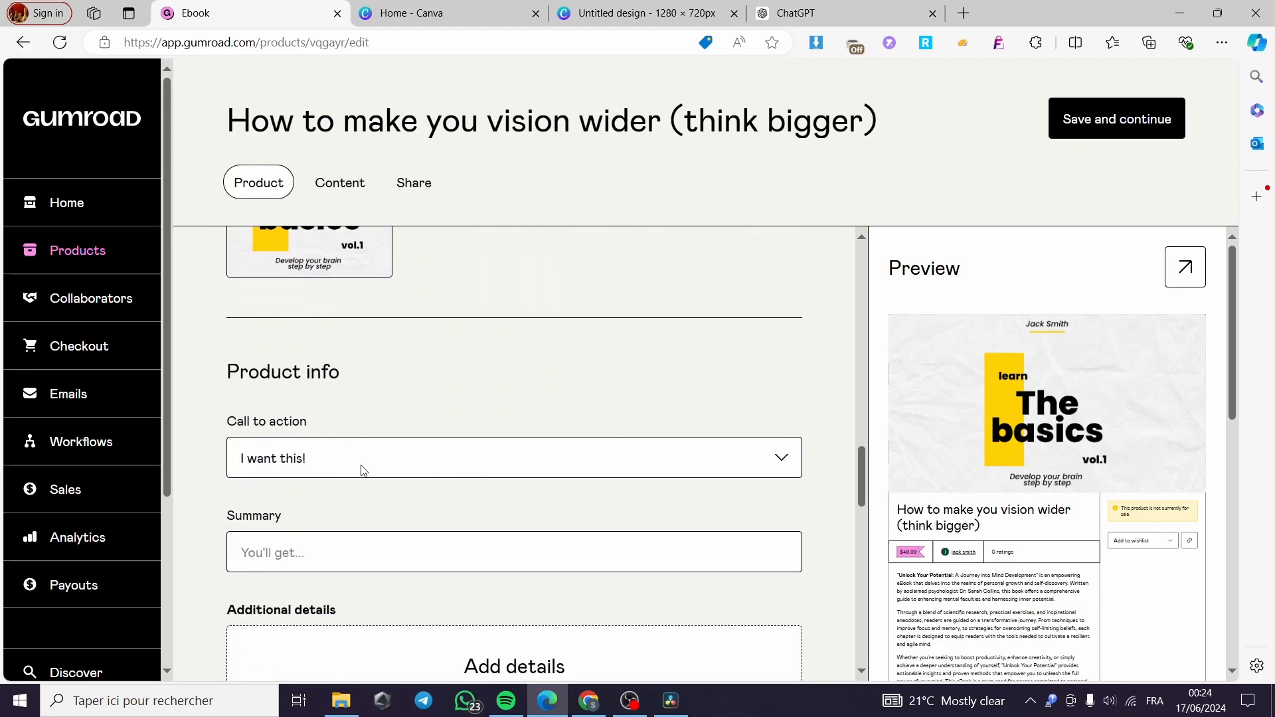
scroll(312, 419, down, 1)
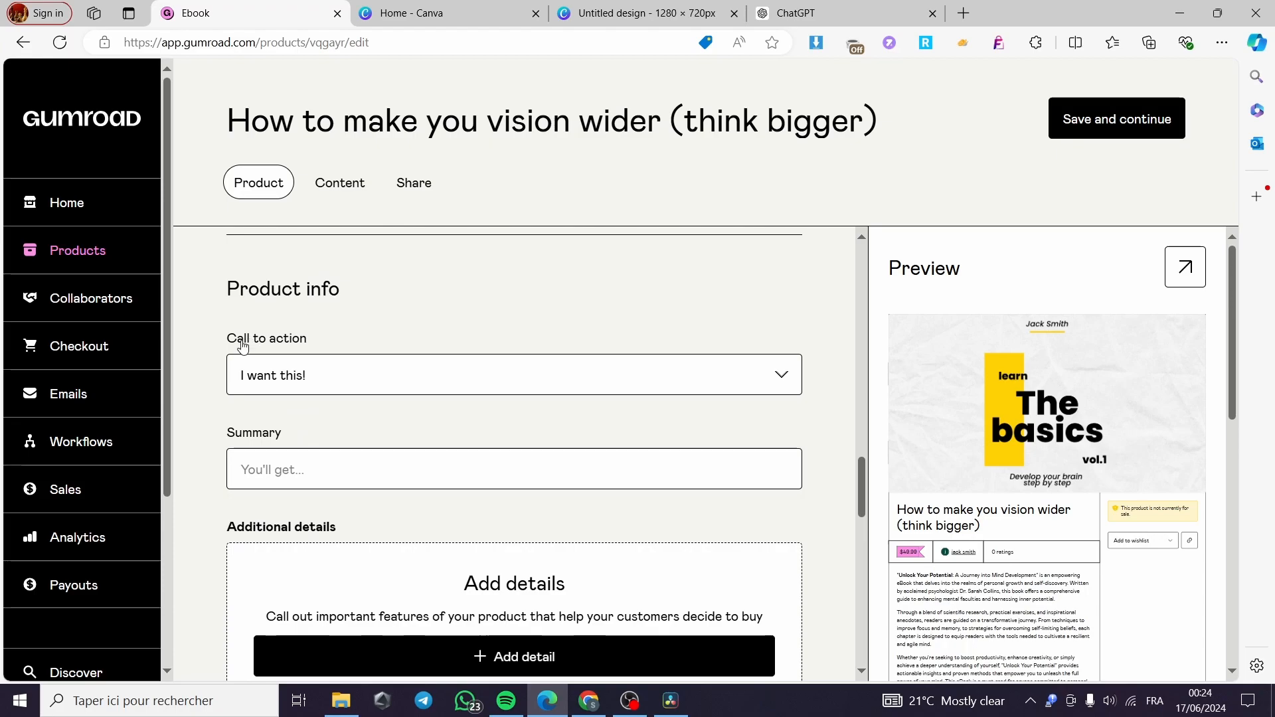
click(487, 389)
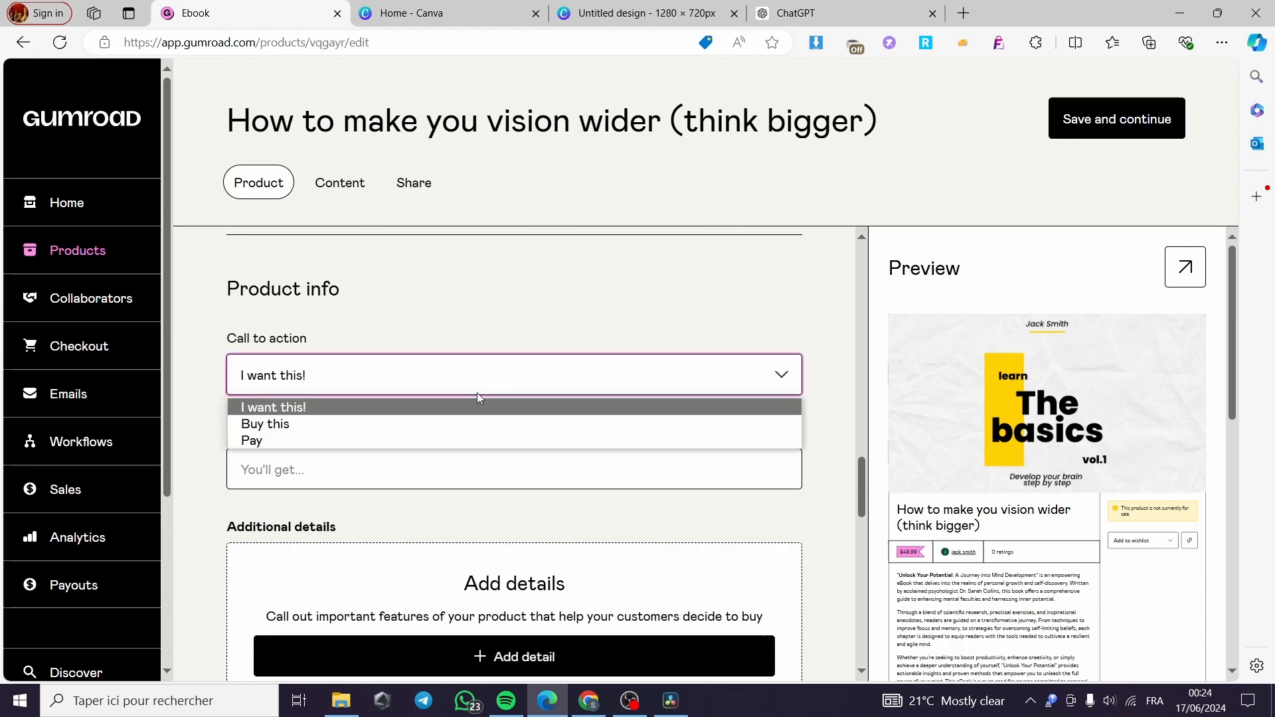
click(375, 424)
click(400, 375)
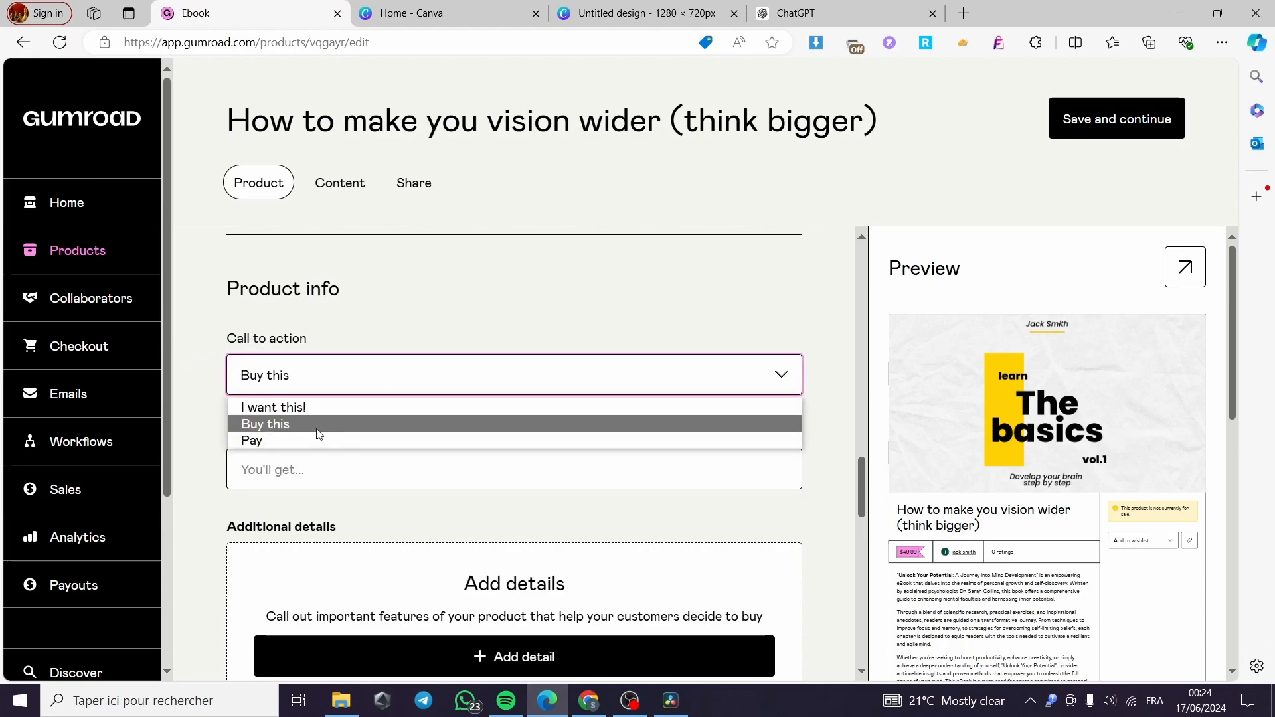
click(329, 425)
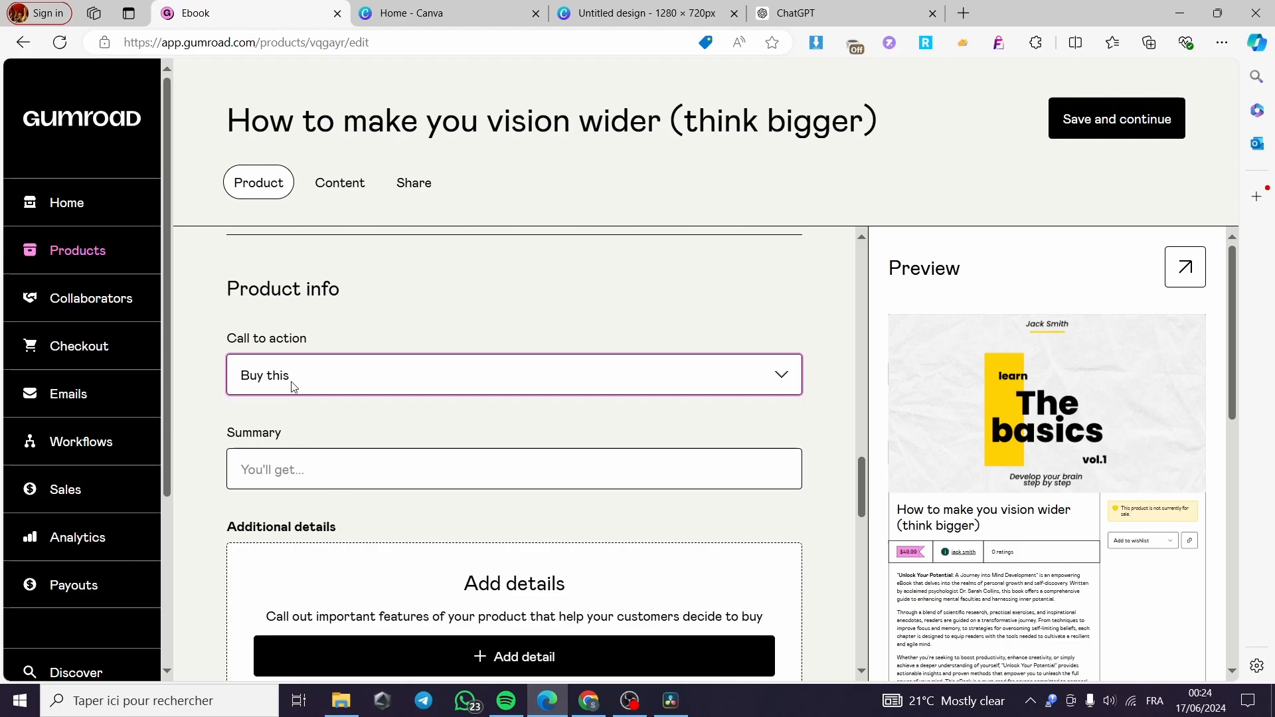
Fill in the product summary with "An exeption ebook about mind developement."
scroll(294, 450, down, 1)
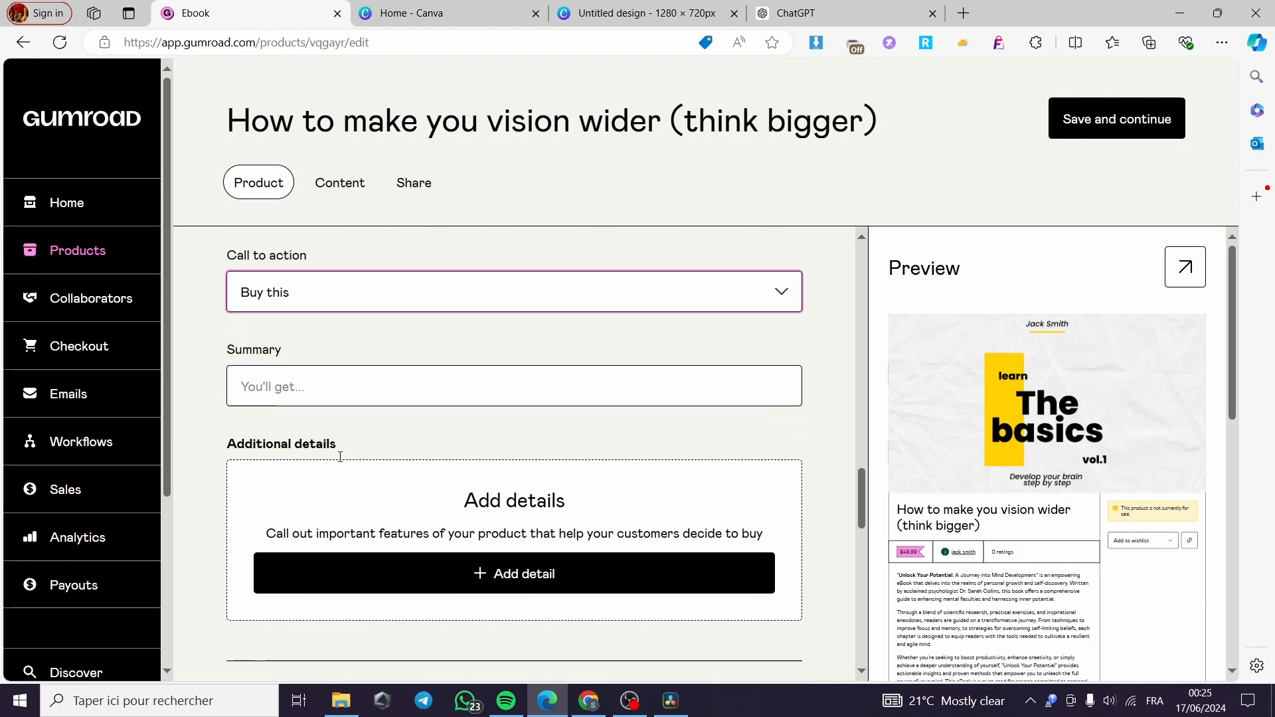
click(283, 395)
text(An)
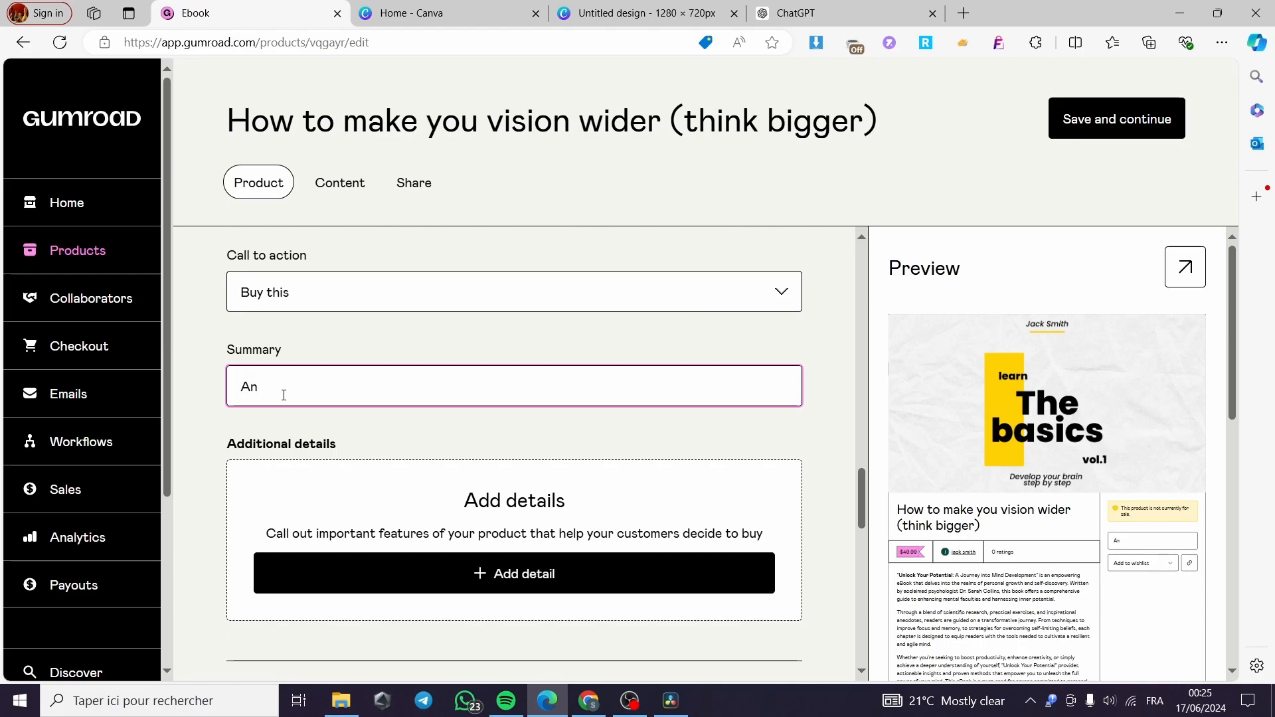
text(exeption ae)
key(BackSpace)
text(book a)
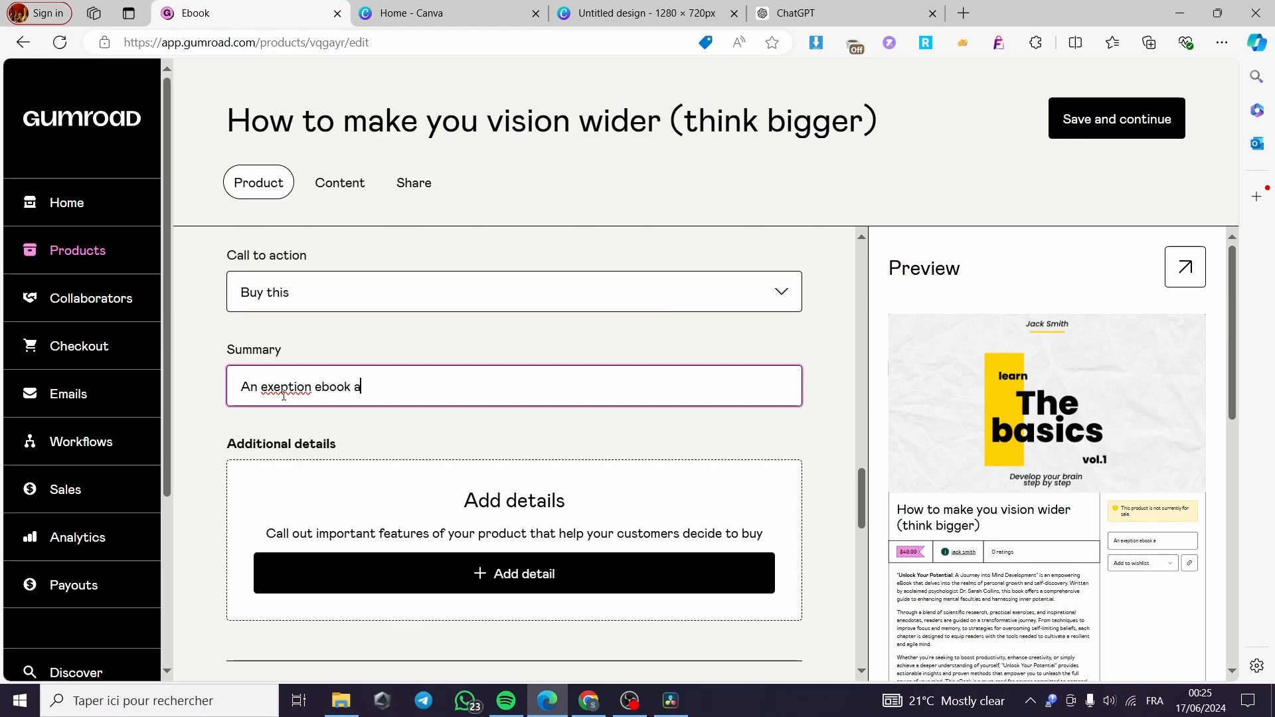
text(bout mind develope)
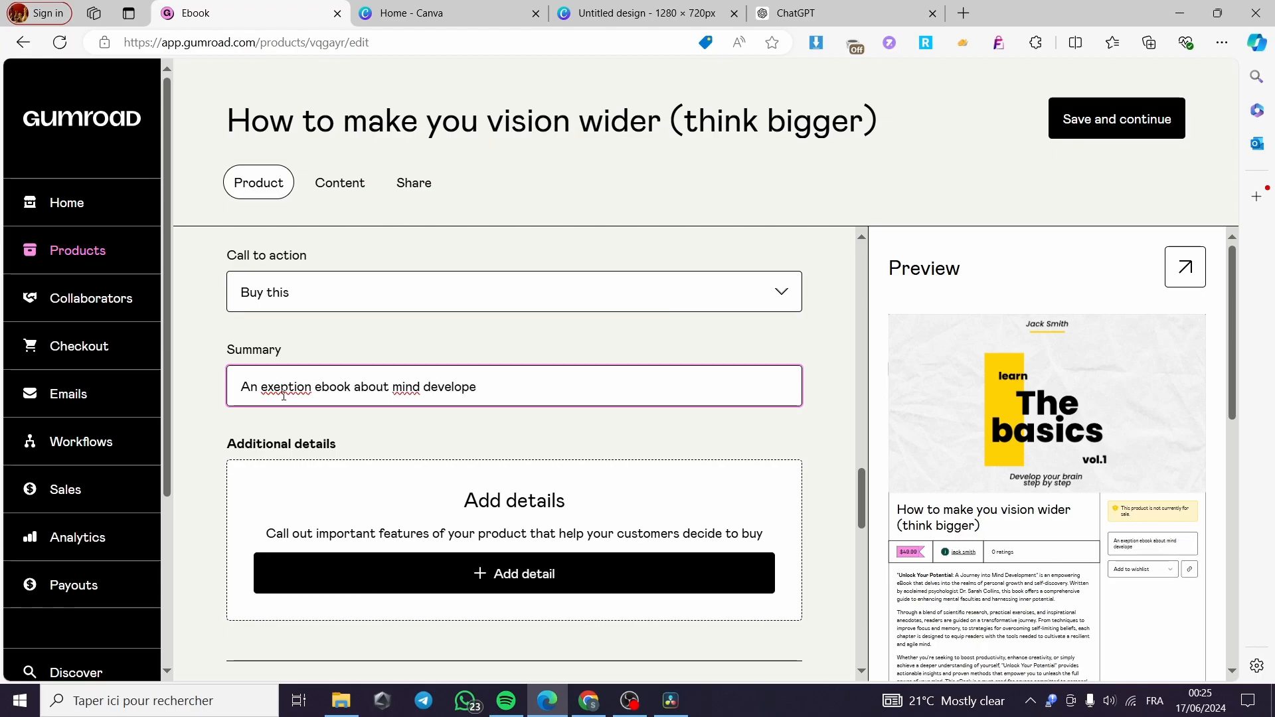
text(ment.)
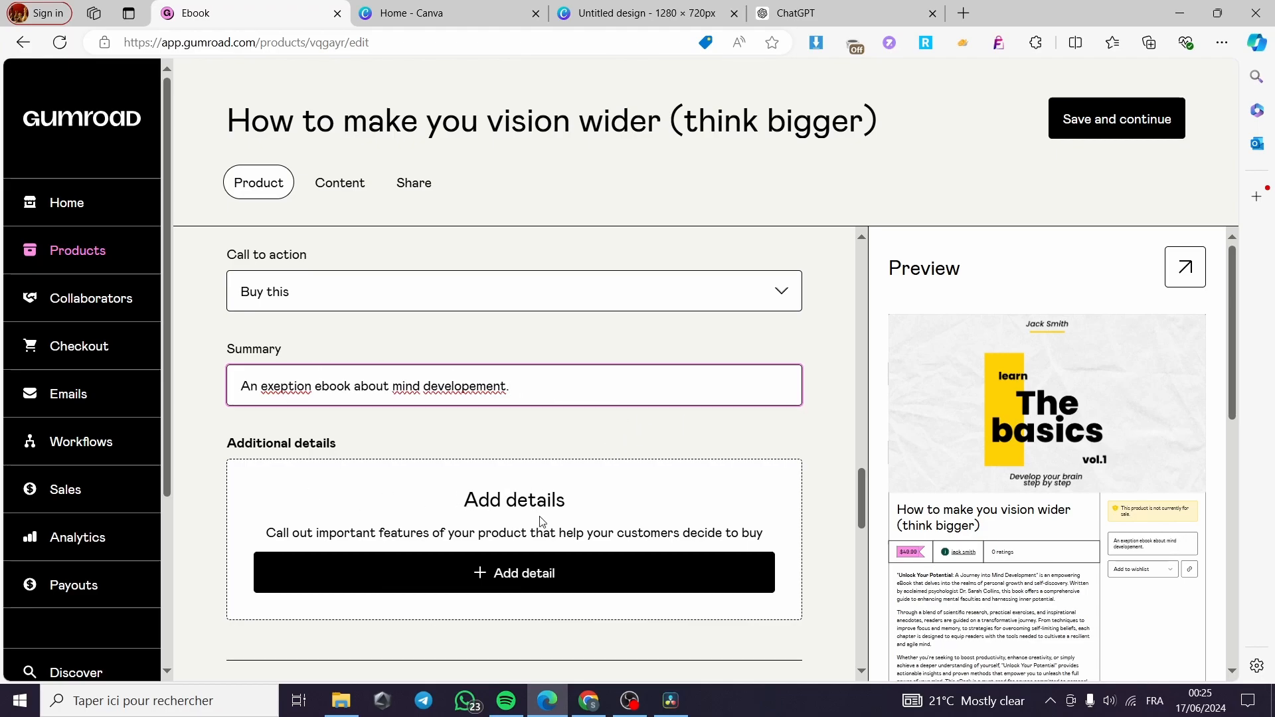
scroll(540, 521, down, 2)
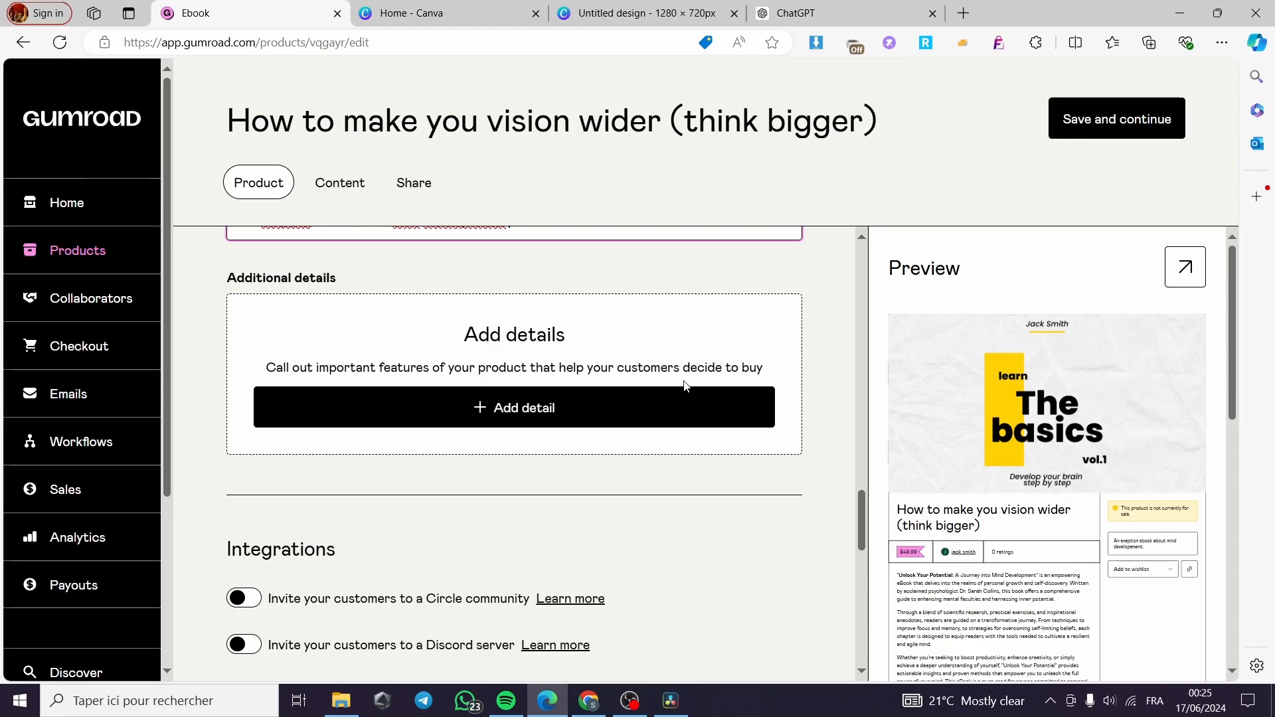
click(579, 399)
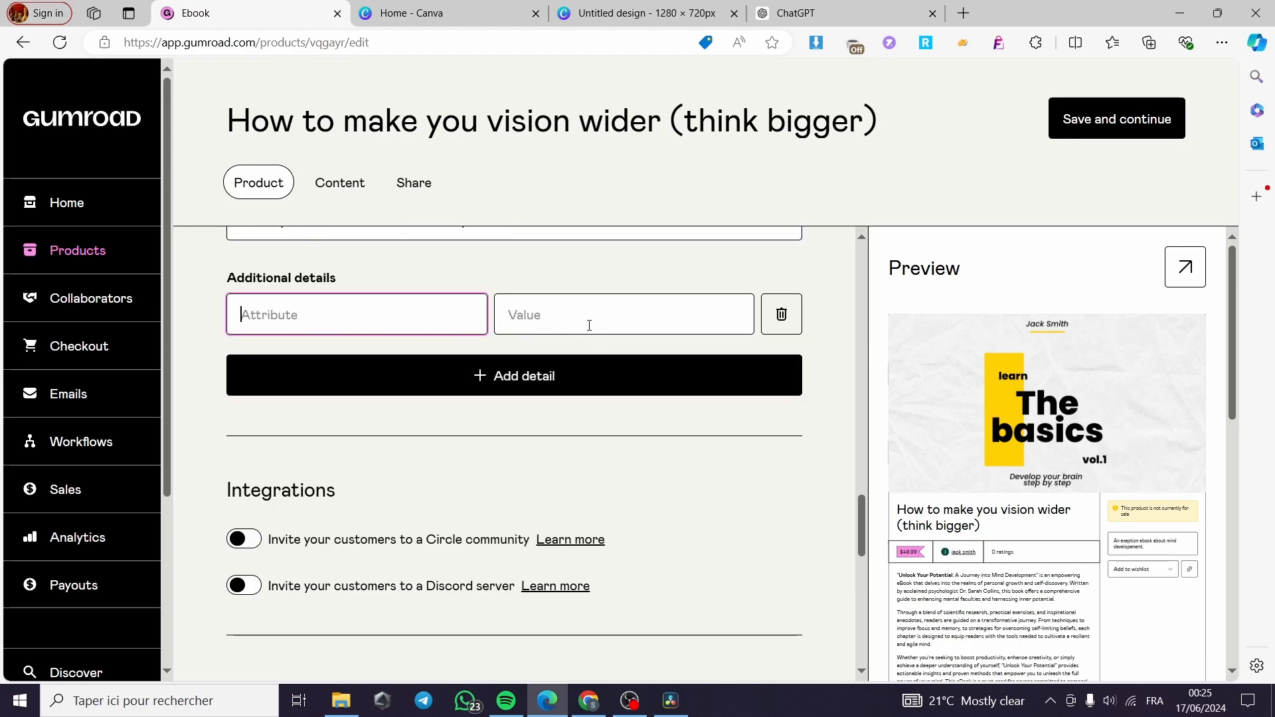
click(782, 314)
In the product settings, enable publicly showing the number of sales and specifying a refund policy for this product
scroll(399, 465, down, 2)
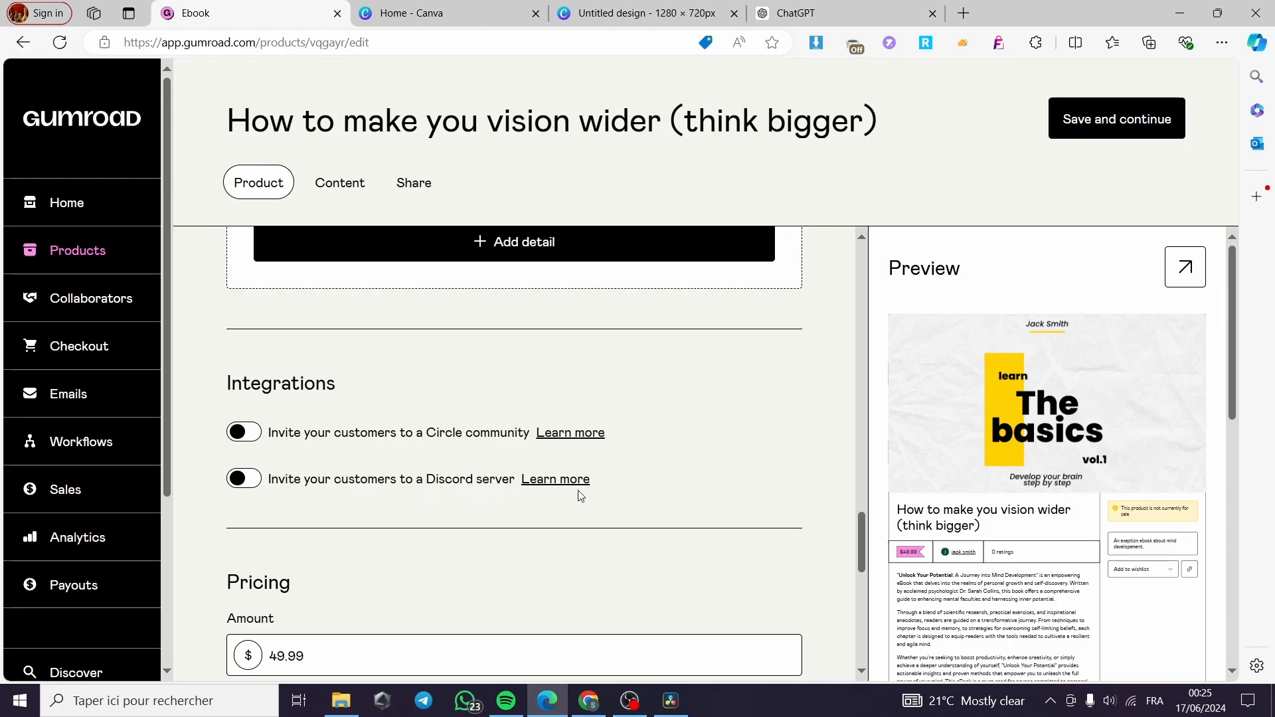
scroll(578, 491, down, 2)
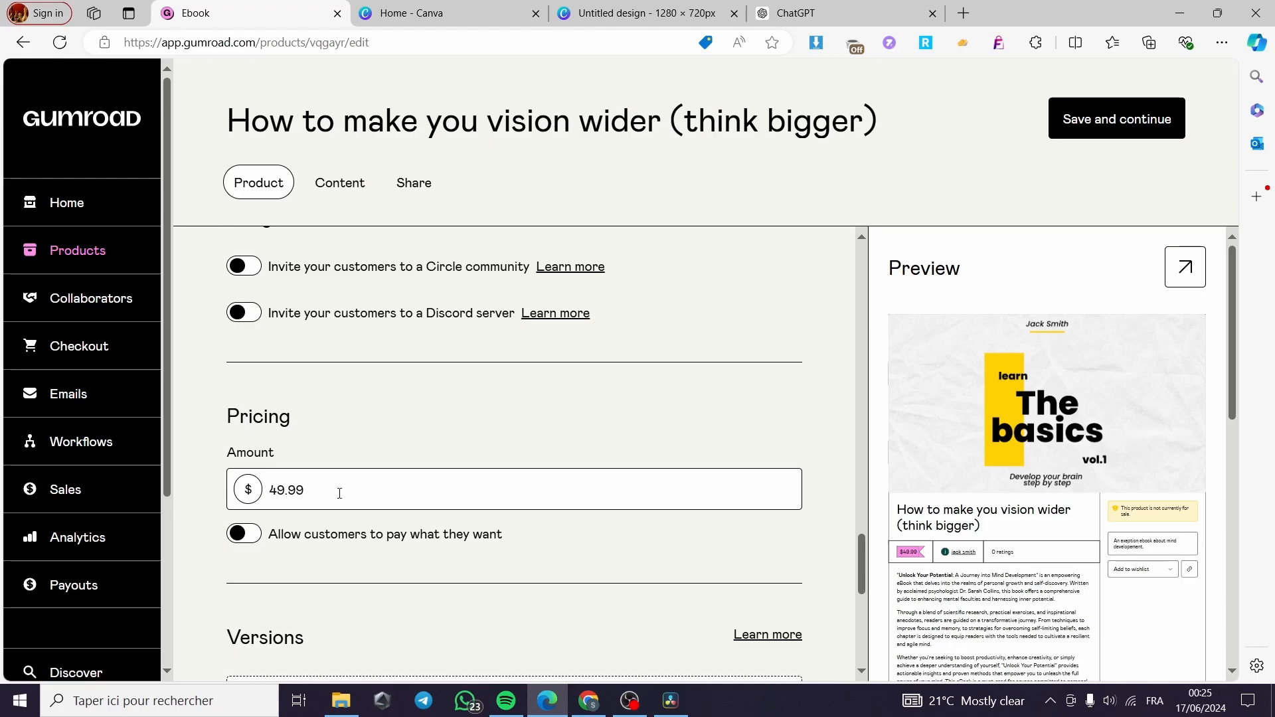
scroll(364, 476, down, 3)
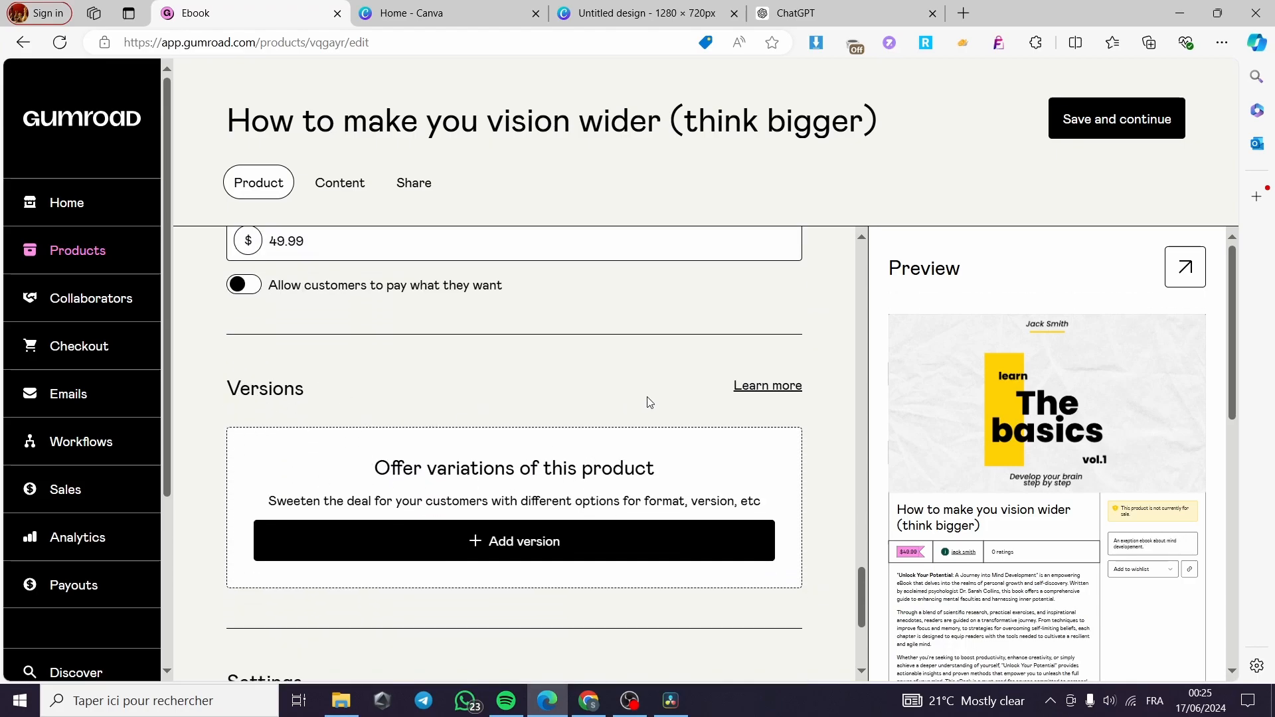
scroll(996, 319, down, 2)
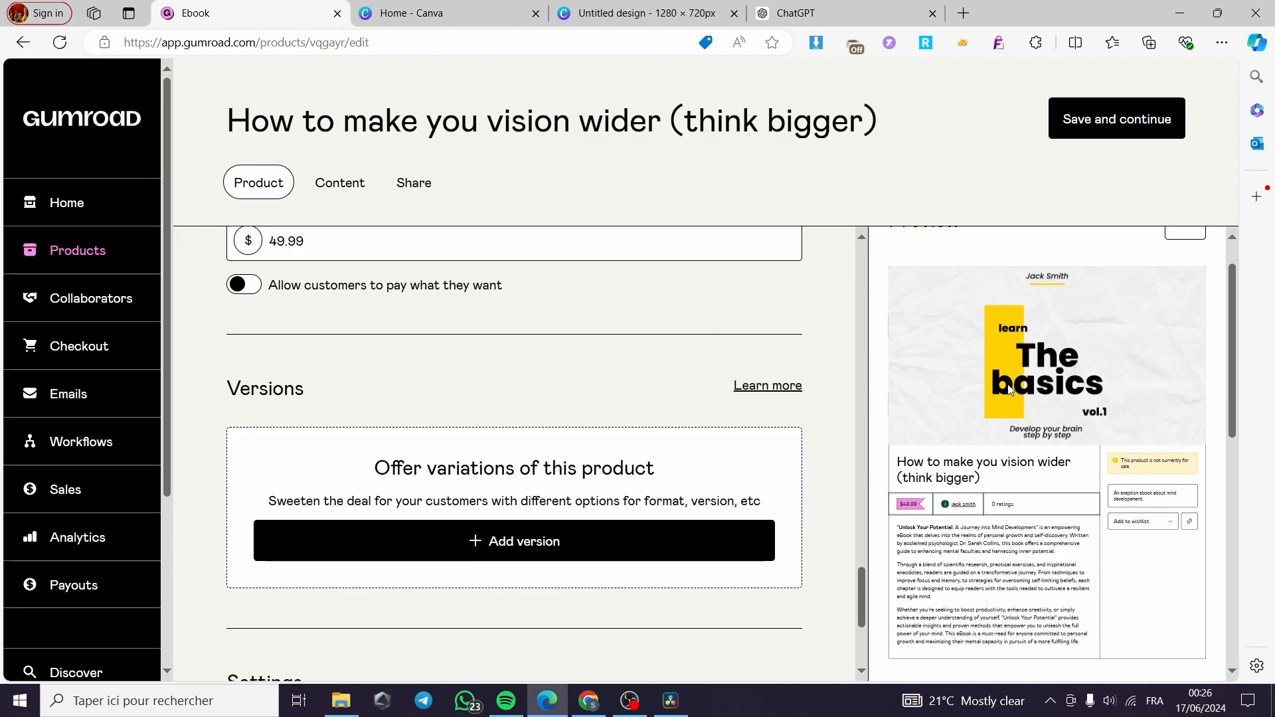
scroll(525, 409, down, 1)
scroll(525, 409, down, 2)
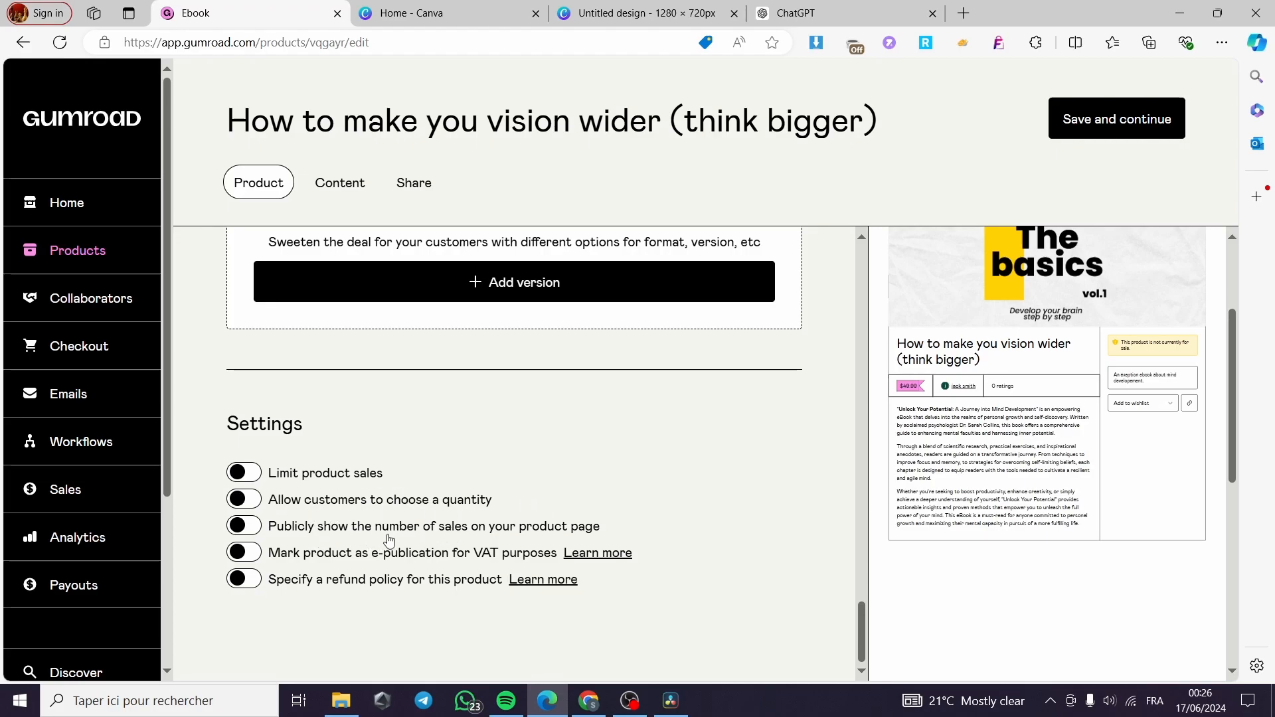
click(240, 529)
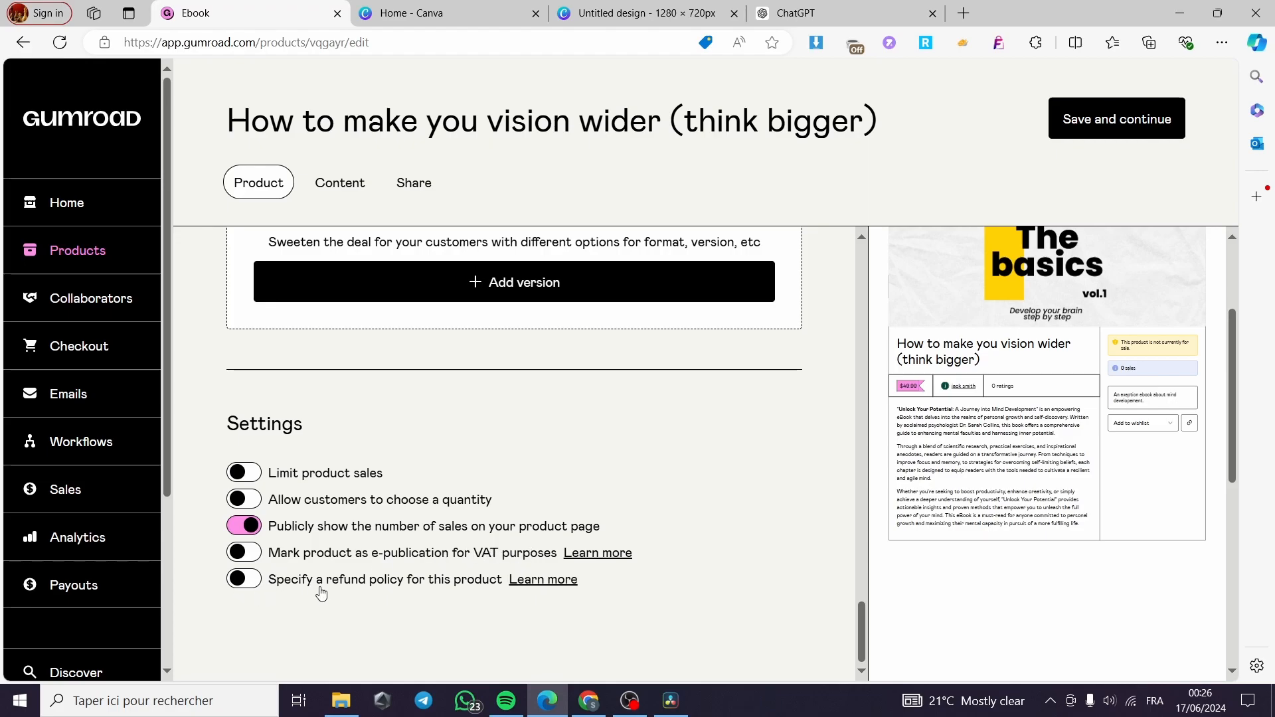
click(255, 583)
scroll(266, 584, down, 2)
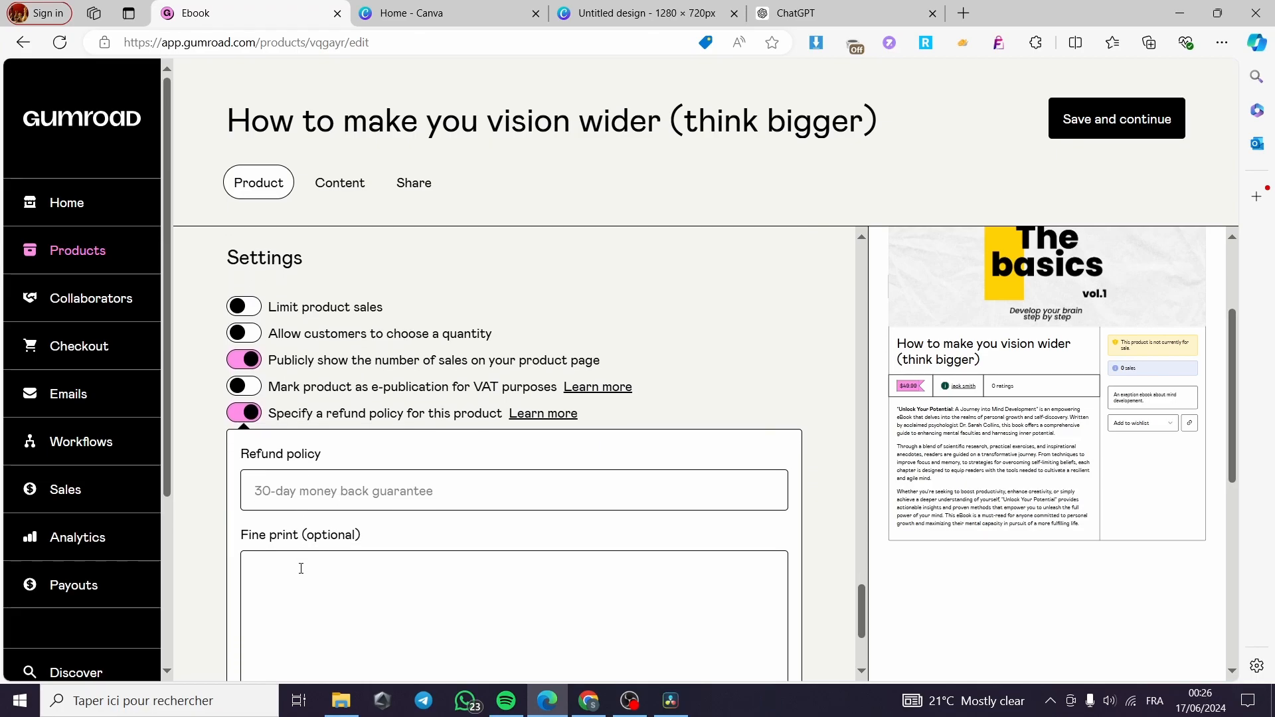
click(361, 492)
Open the product's content section, place the cursor in its empty content area, and try to open the sharing section
scroll(416, 398, up, 5)
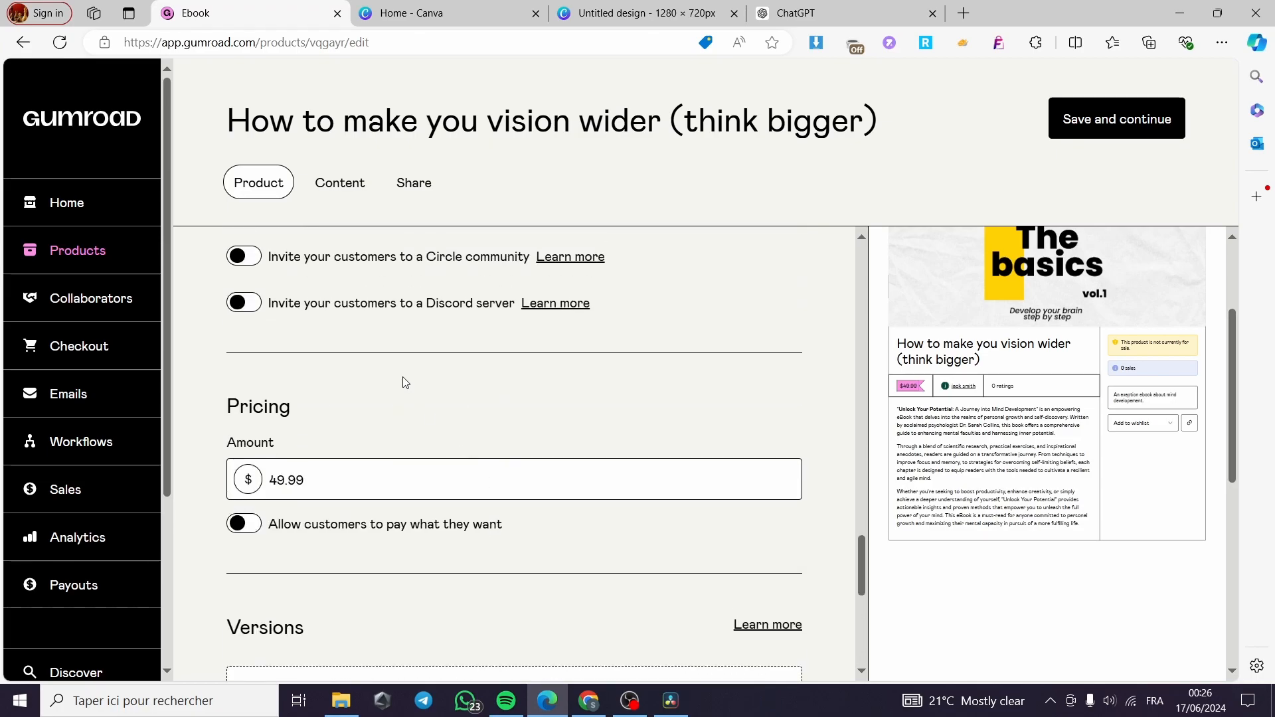
scroll(371, 582, up, 5)
scroll(372, 465, up, 5)
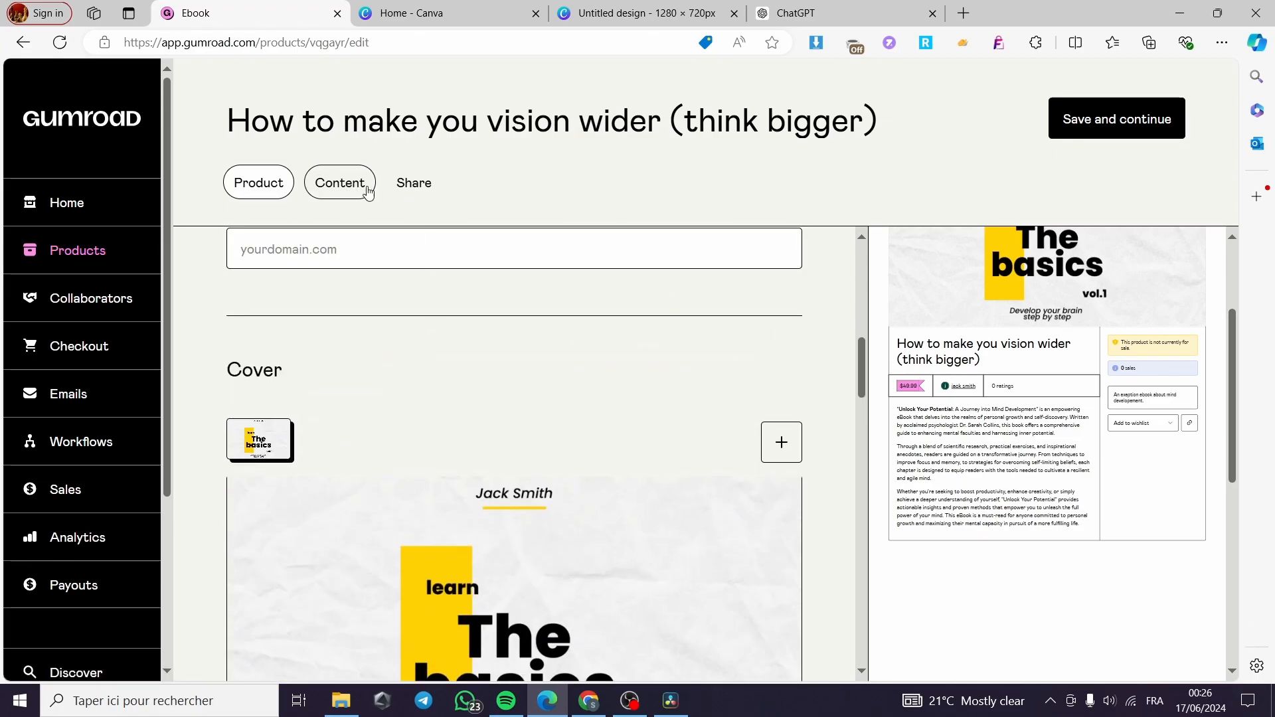
click(322, 192)
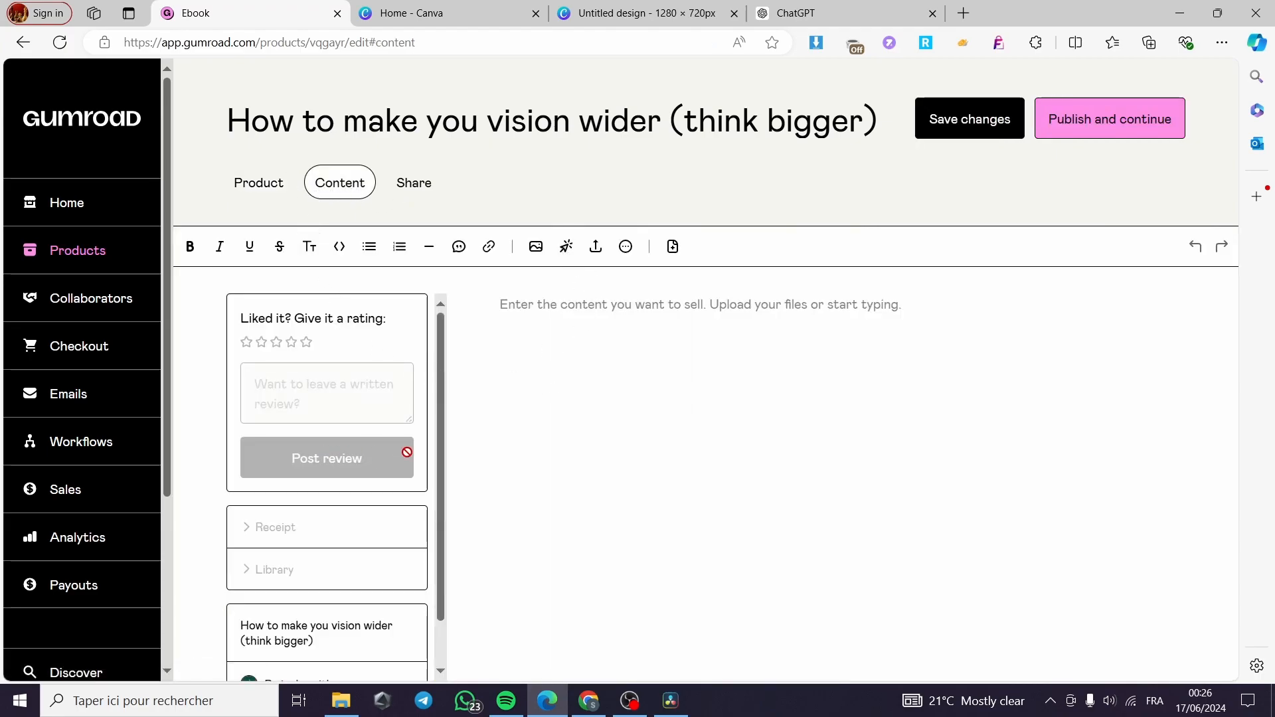
click(710, 304)
click(411, 177)
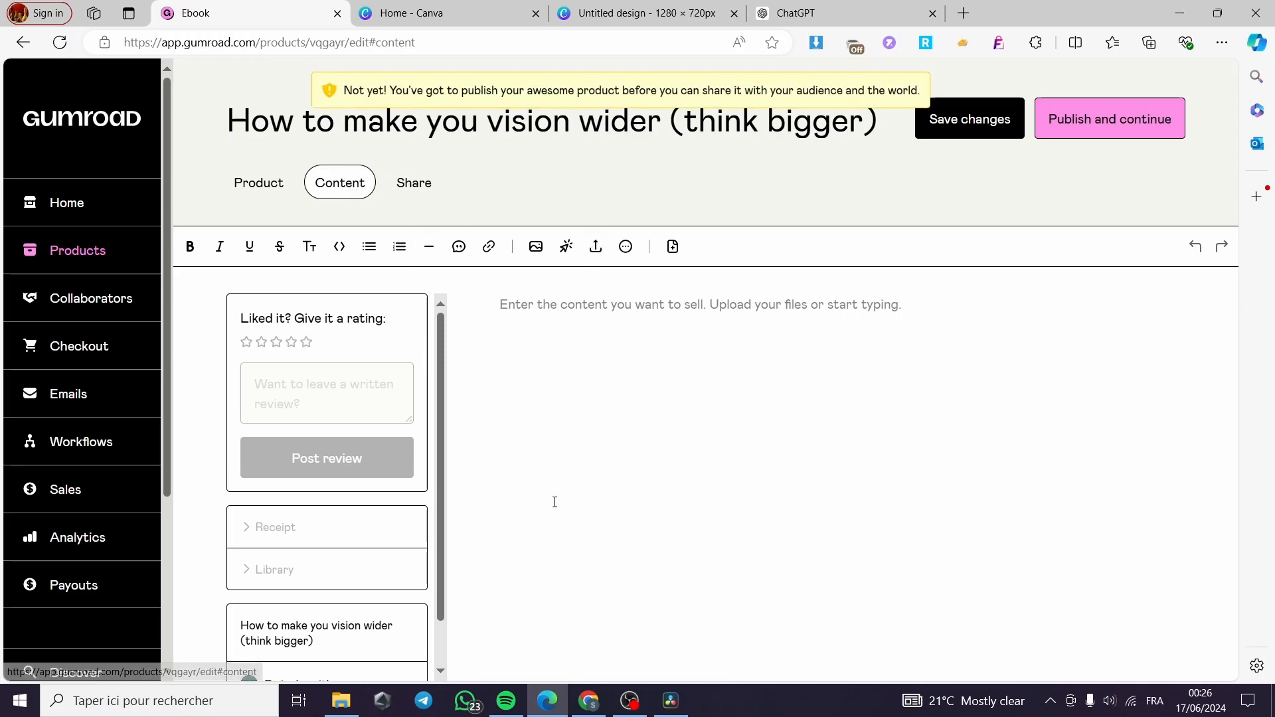
Upload the "Untitled design" PDF from the computer's Téléchargements folder into the product's content
scroll(327, 591, down, 2)
scroll(361, 584, up, 2)
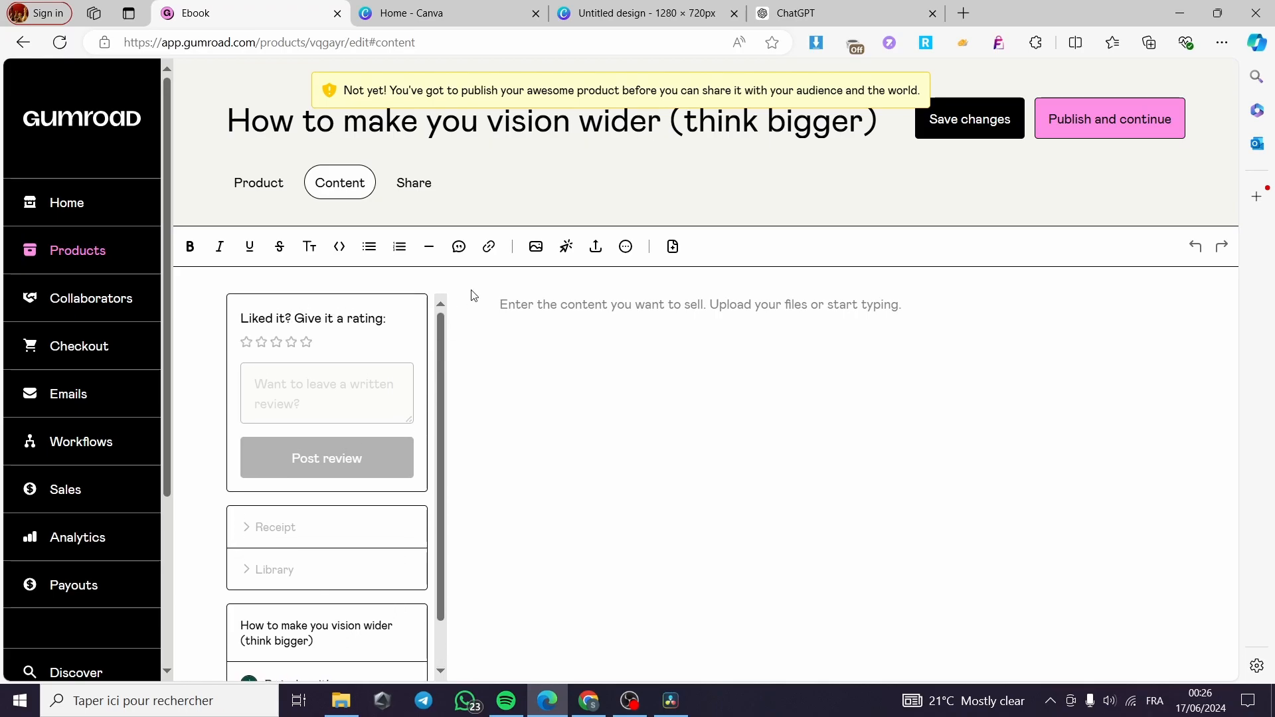
click(596, 247)
click(675, 311)
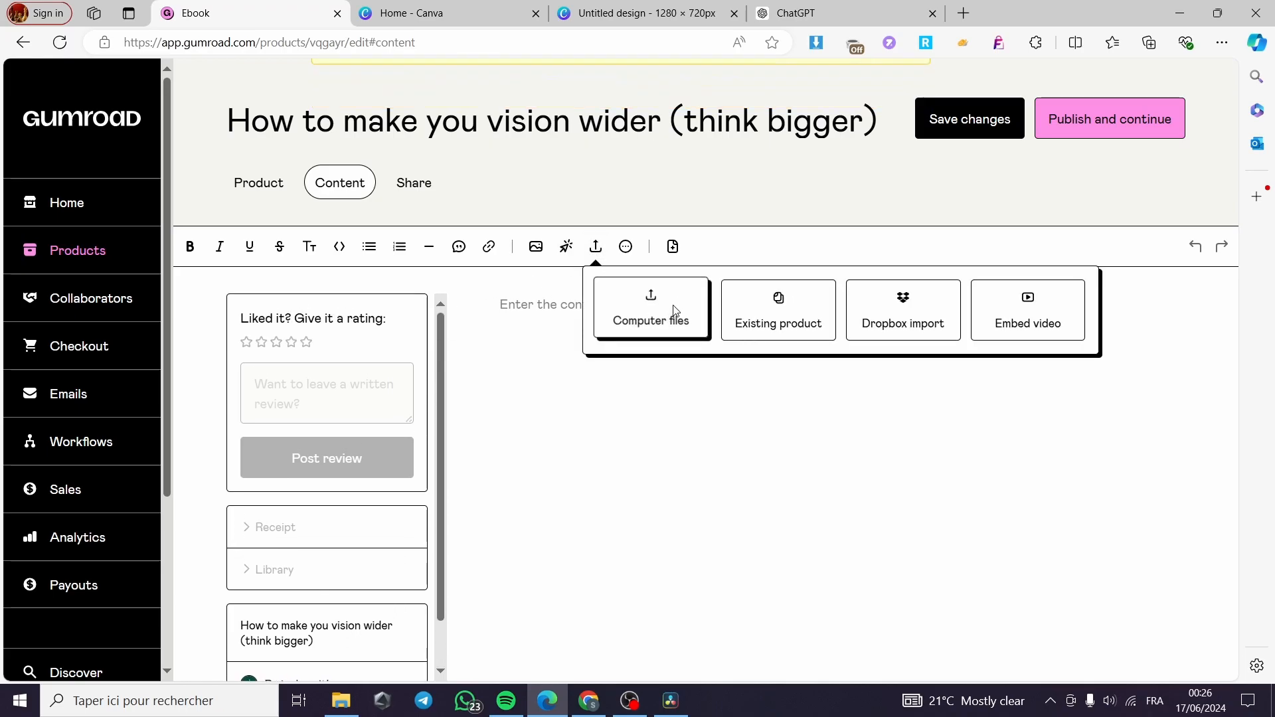
scroll(572, 335, down, 2)
scroll(563, 332, down, 10)
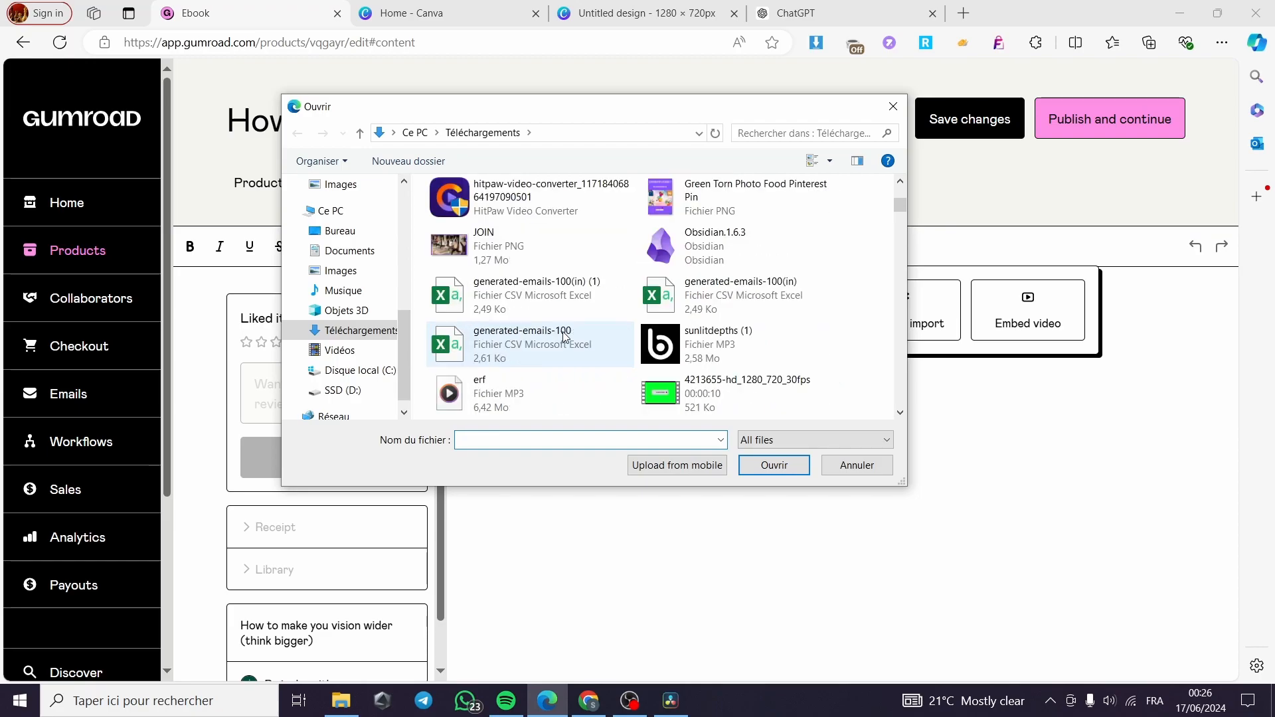
scroll(563, 332, down, 3)
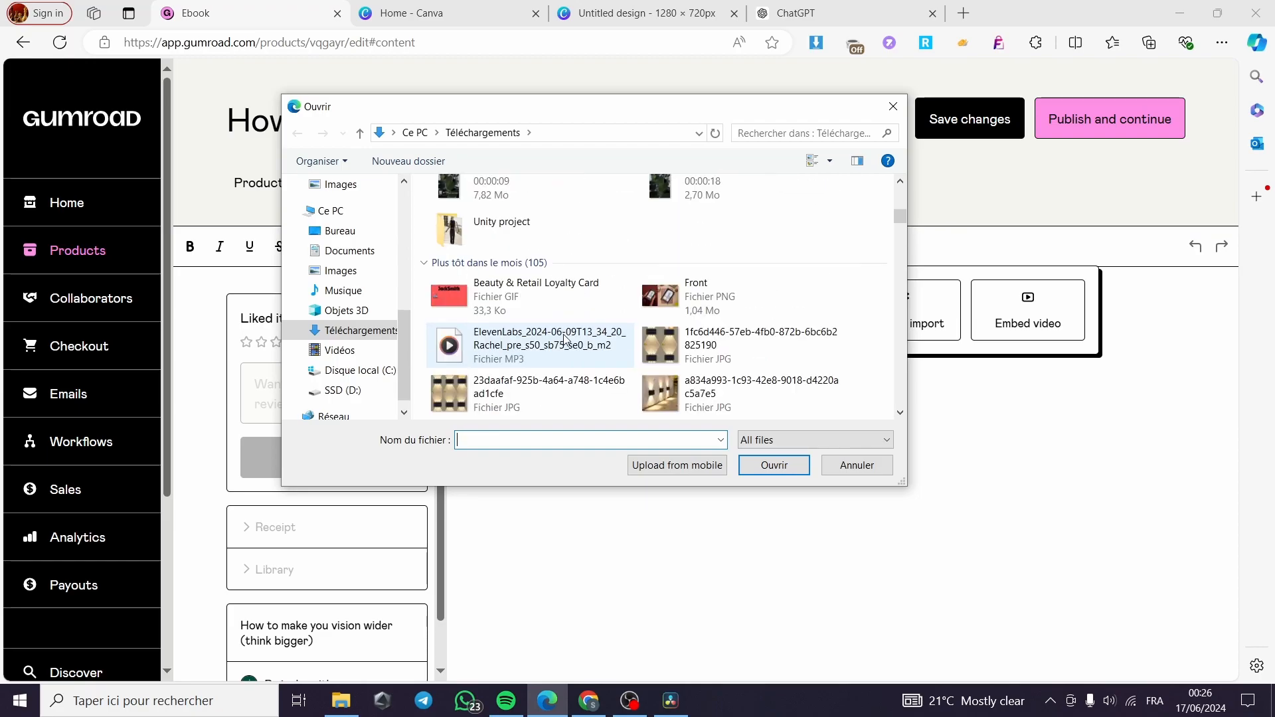
scroll(563, 332, down, 3)
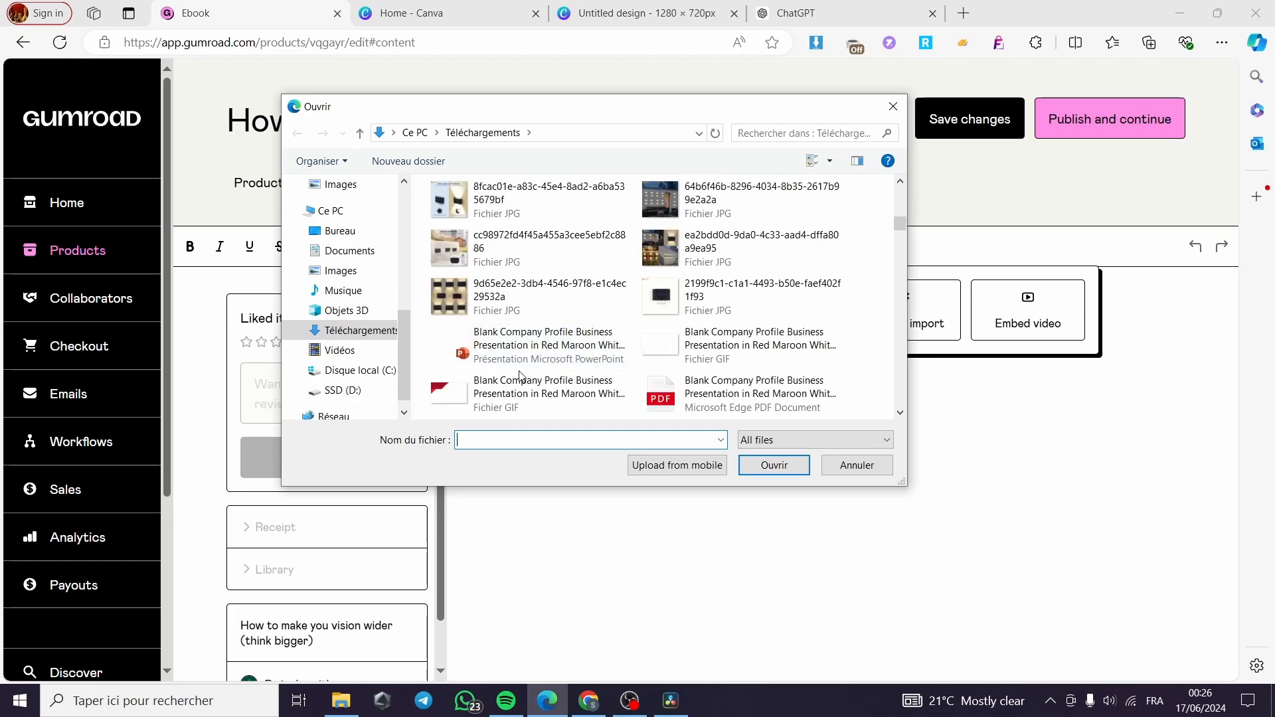
scroll(522, 377, down, 3)
click(537, 294)
double_click(537, 294)
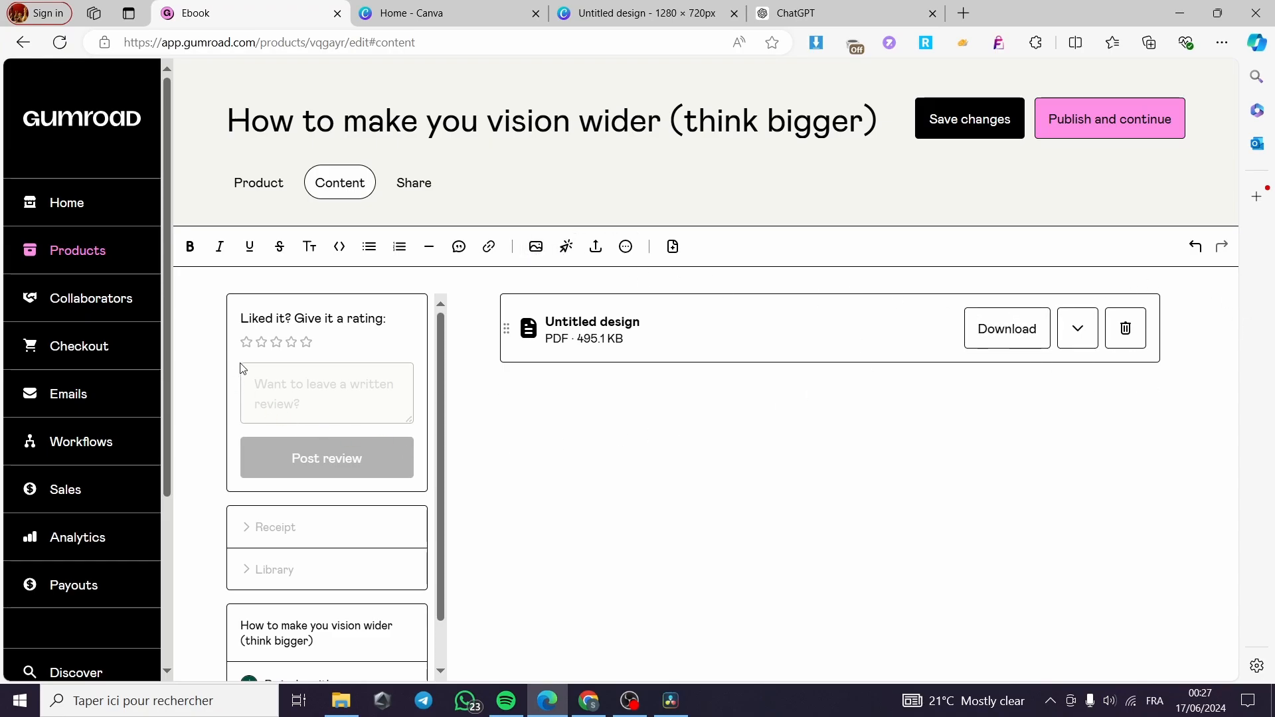
Save the product's content changes and publish the product, continuing to its sharing section
click(409, 198)
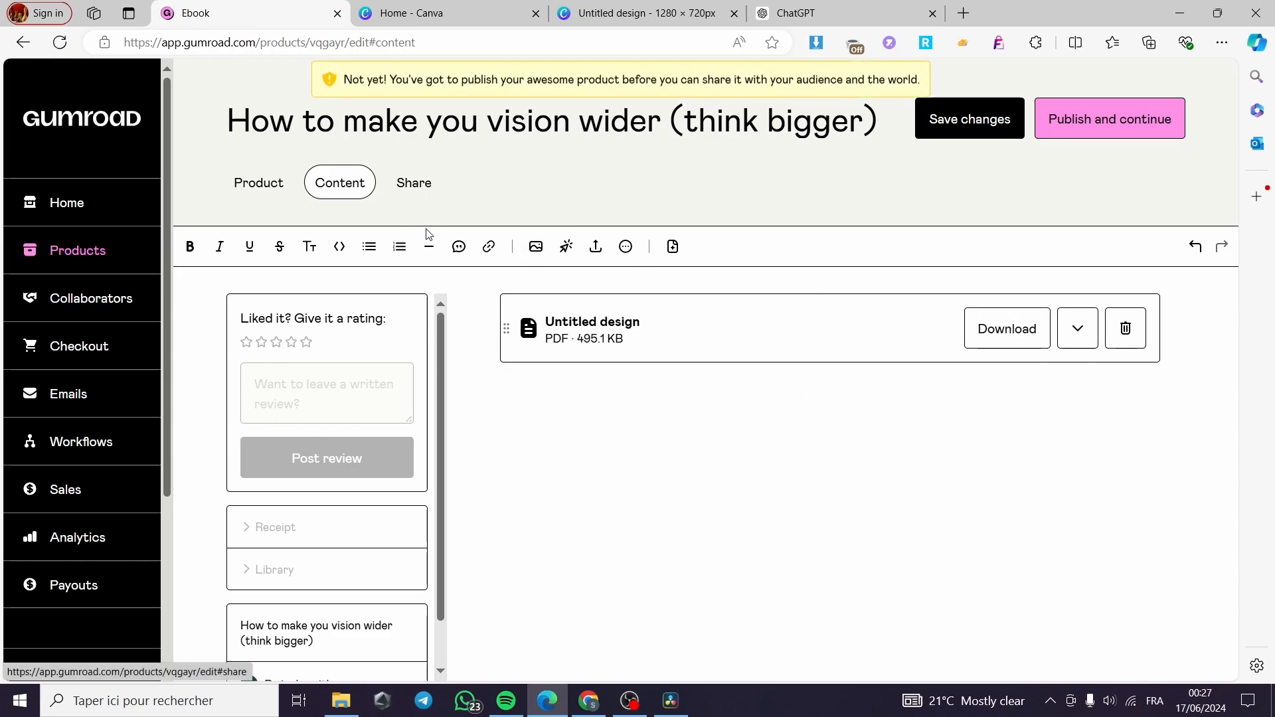
click(1017, 117)
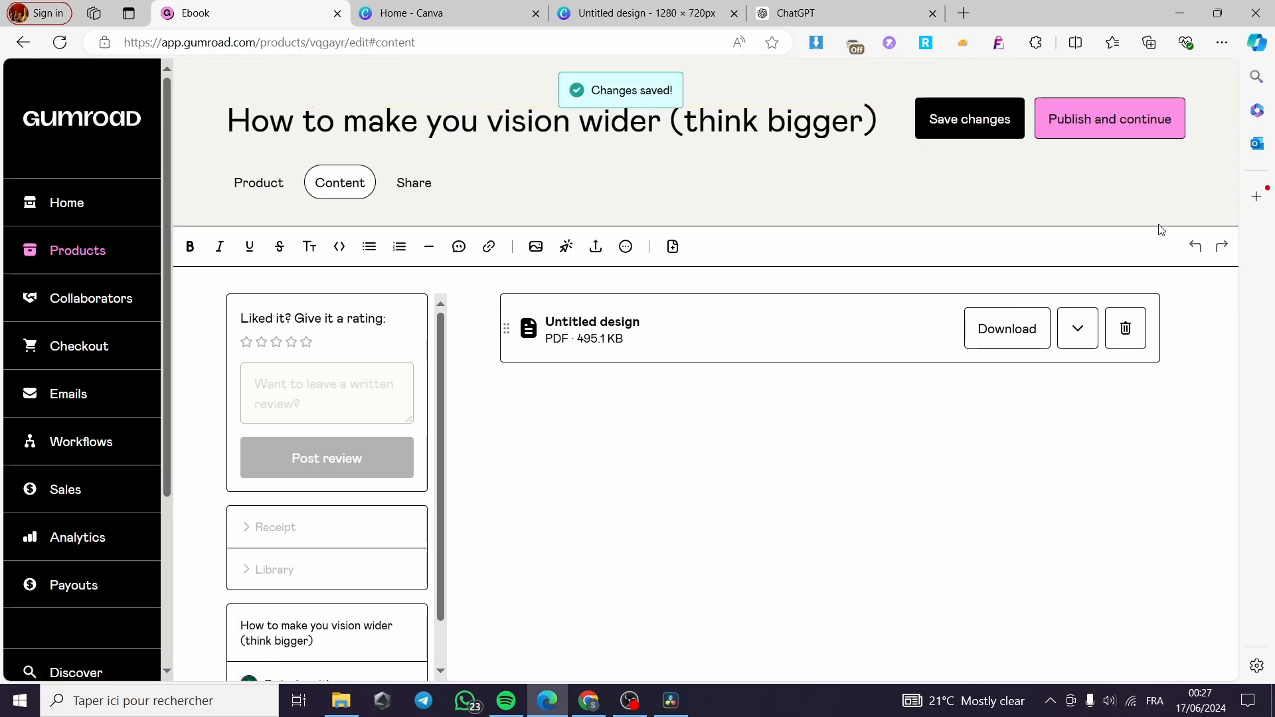
click(1131, 125)
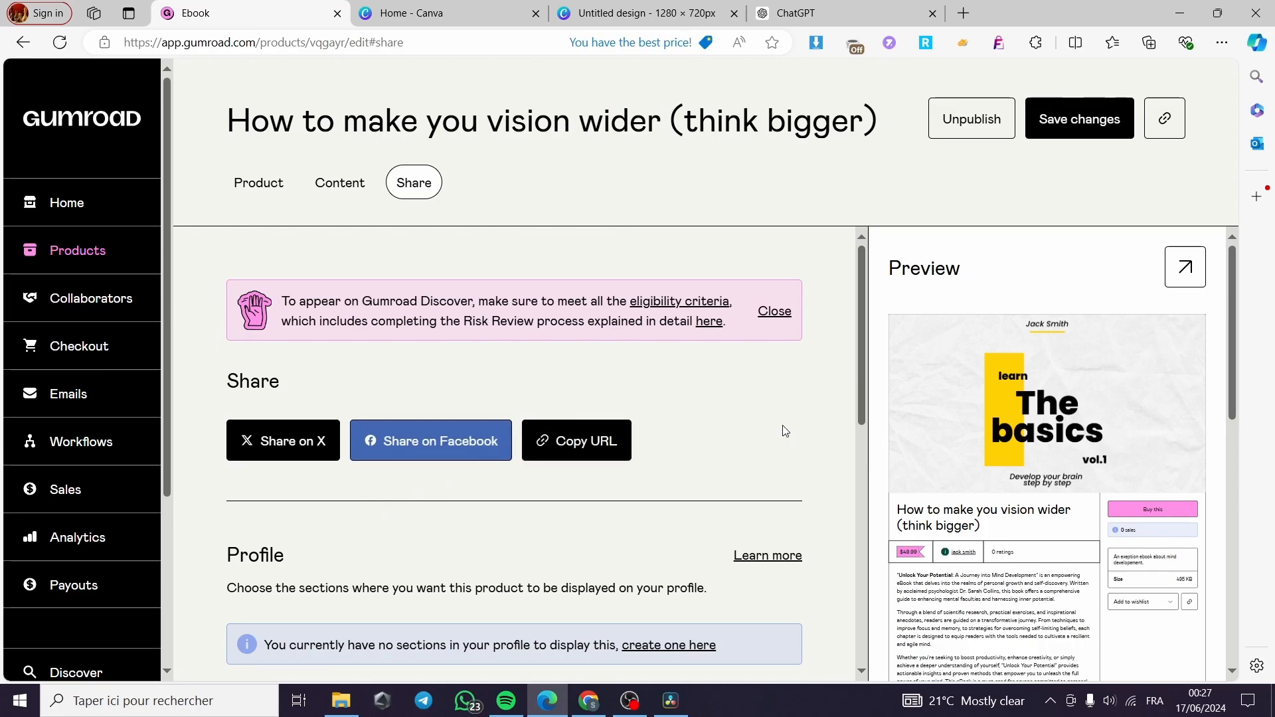
Copy the published product's URL and open it in a new browser tab to review the public page down through its description
scroll(1039, 406, down, 2)
scroll(1045, 404, up, 2)
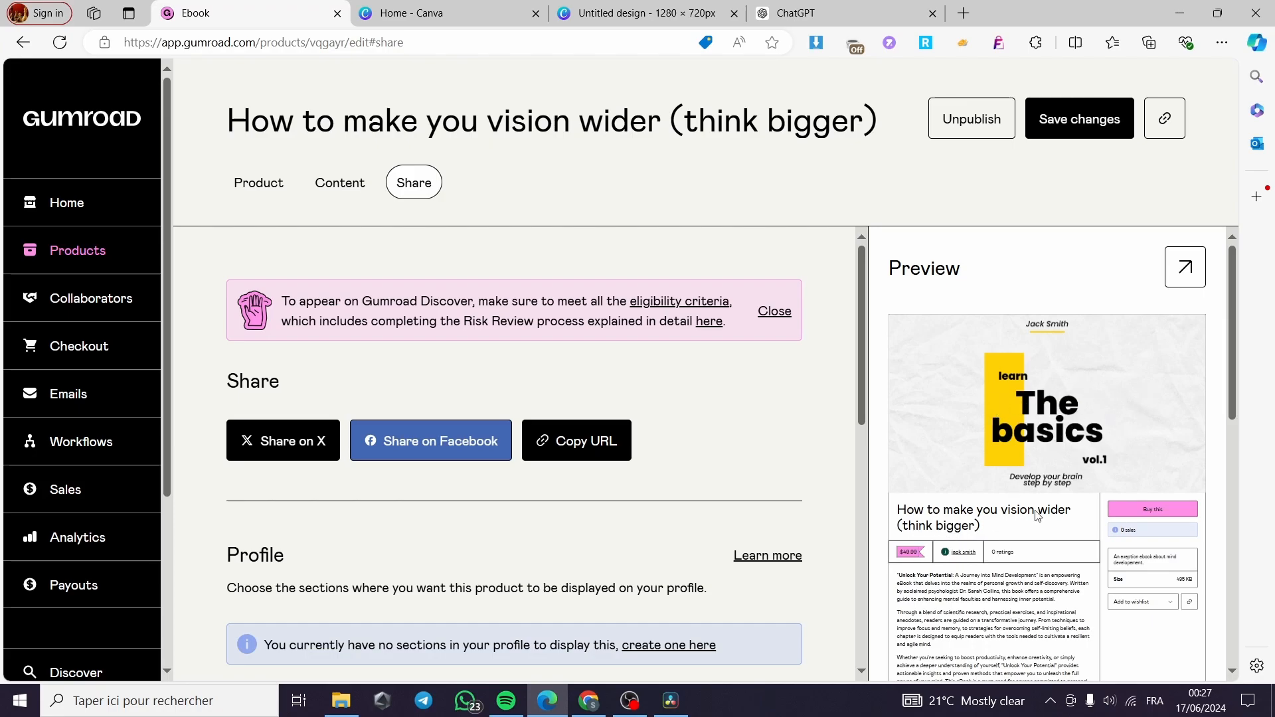
scroll(1006, 521, down, 1)
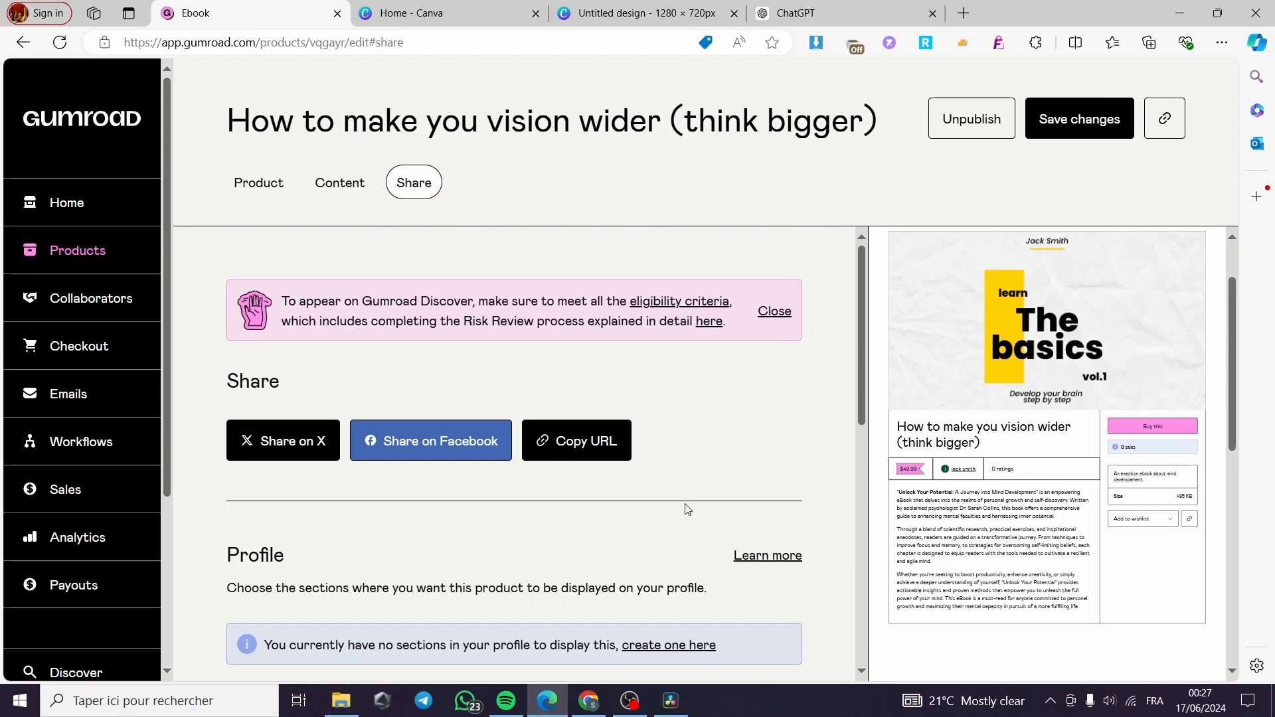
click(581, 451)
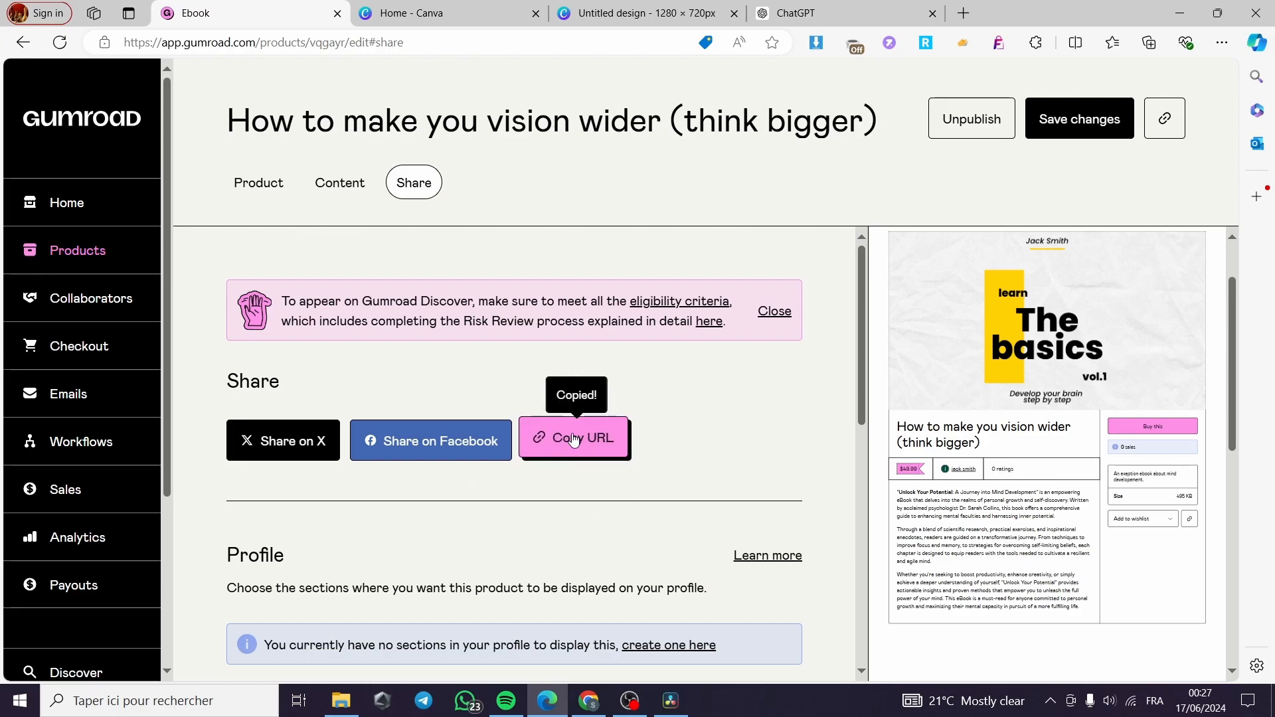
click(963, 13)
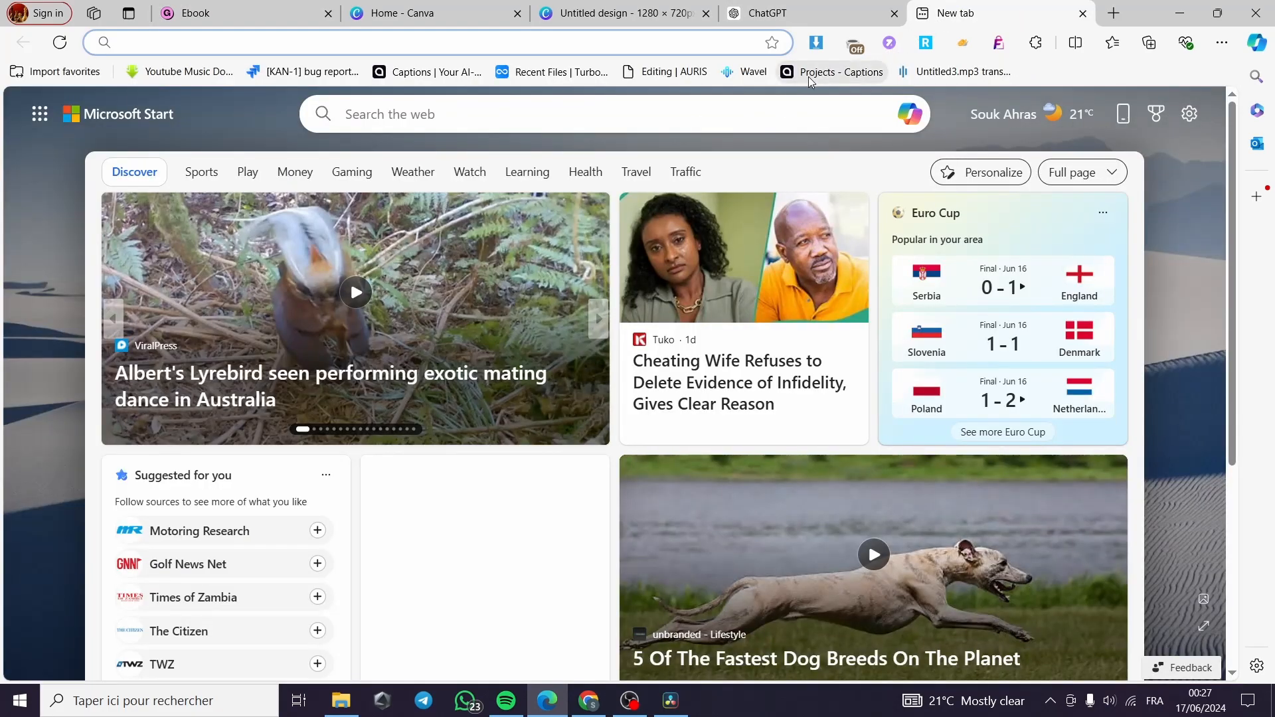
key(ctrl+v)
key(Return)
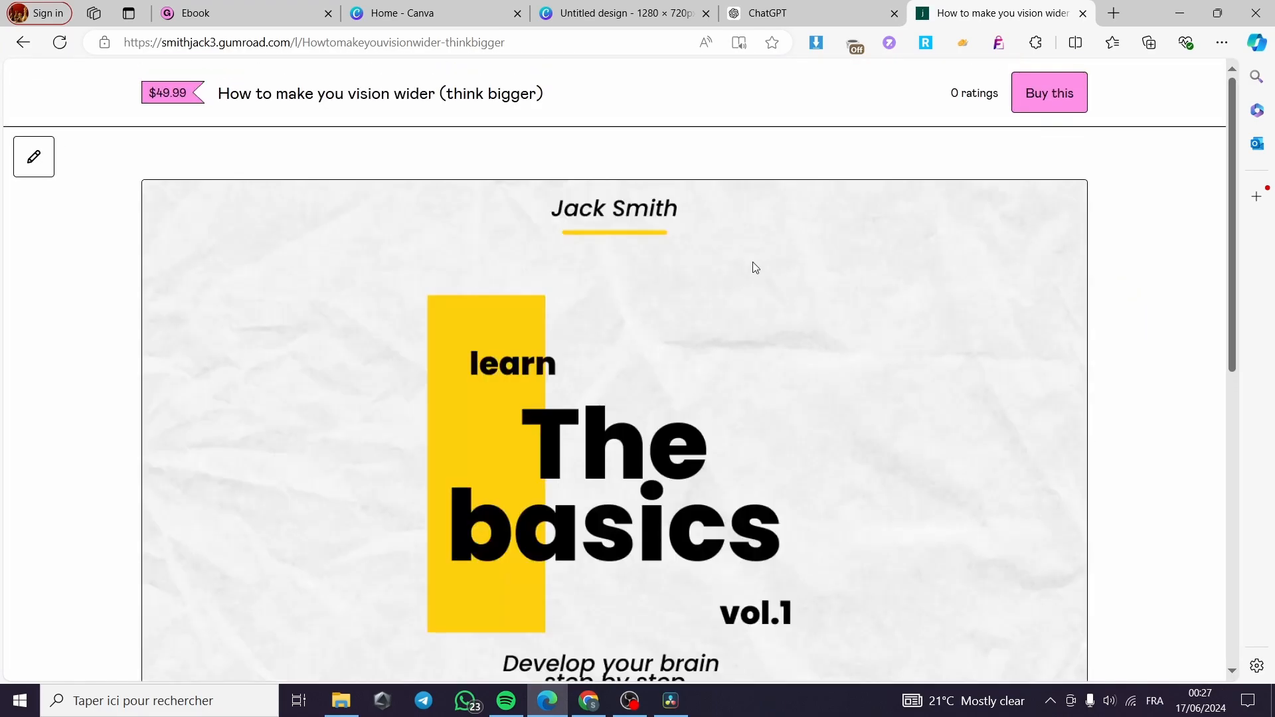
scroll(753, 264, down, 5)
scroll(621, 262, down, 4)
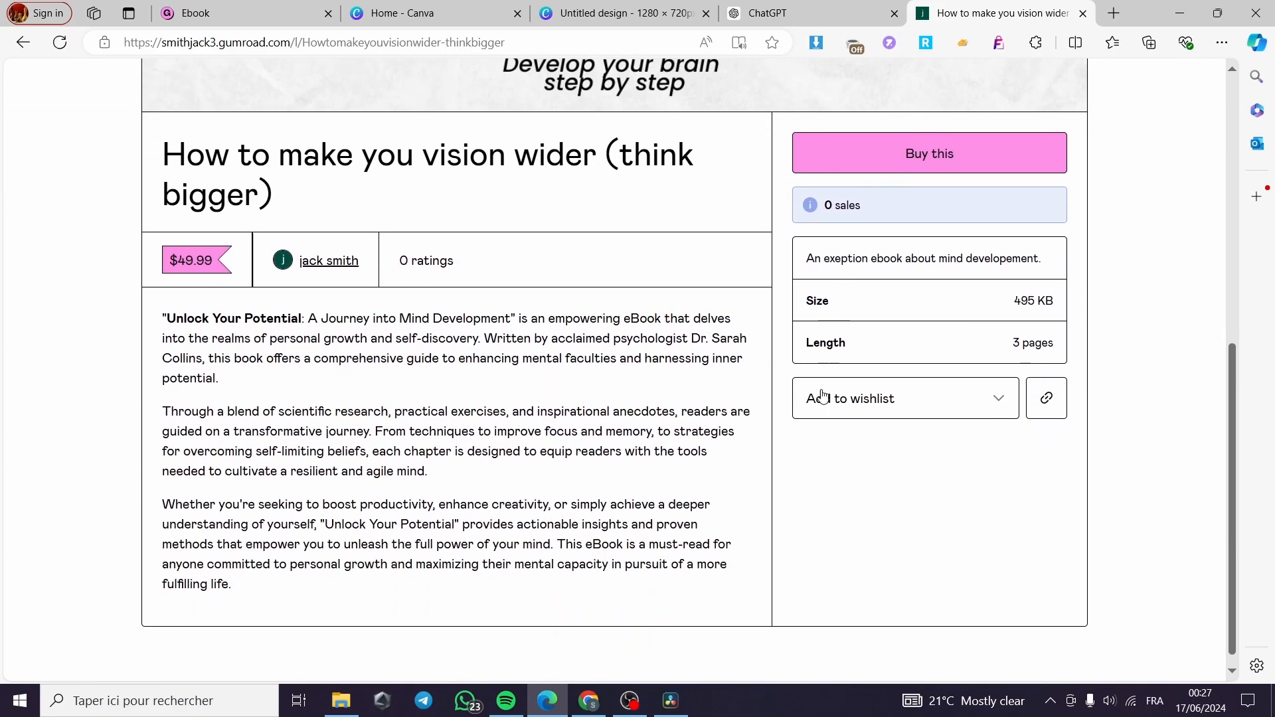